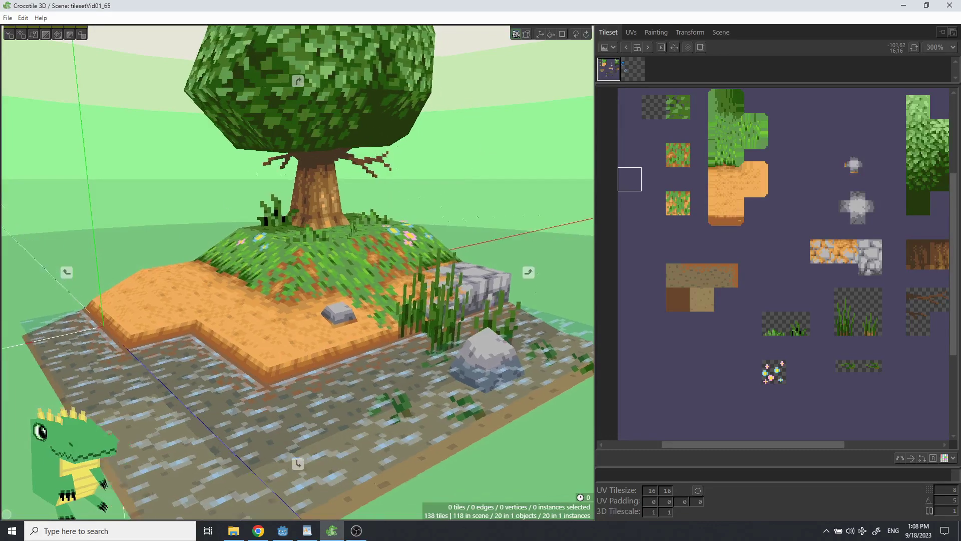
{"action": "mouse_move", "coordinate": [867, 244]}
{"action": "left_mouse_down"}
{"action": "mouse_move", "coordinate": [839, 246]}
{"action": "mouse_move", "coordinate": [857, 245]}
{"action": "left_mouse_up"}
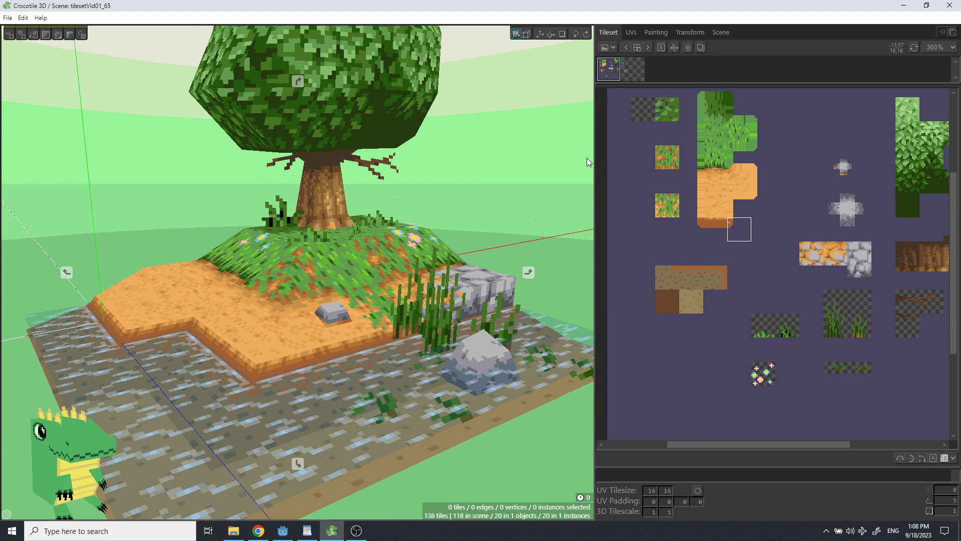
{"action": "key", "text": "space"}
{"action": "left_click_drag", "start_coordinate": [559, 152], "coordinate": [537, 153]}
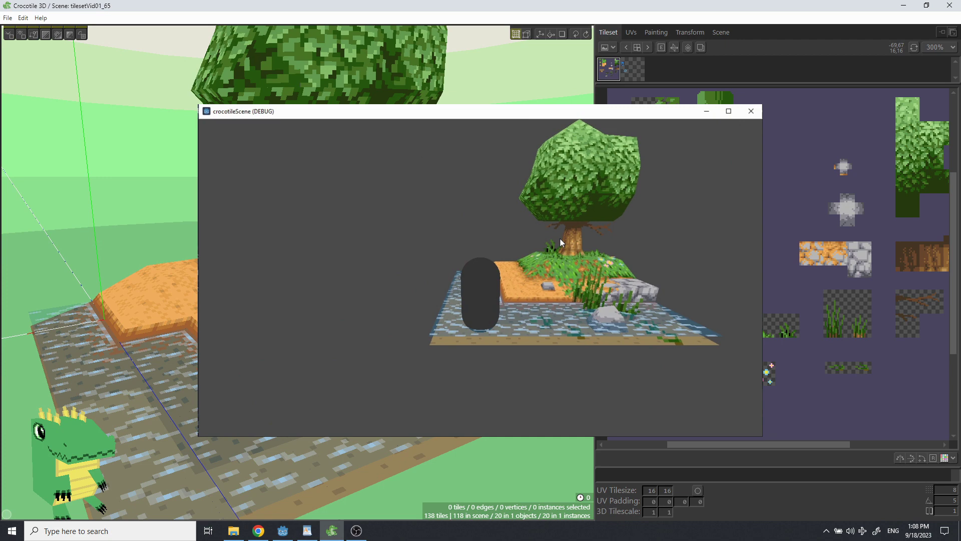
- Close the running crocotileScene preview and start a new Godot project named crocotileScene
{"action": "left_click", "coordinate": [751, 111]}
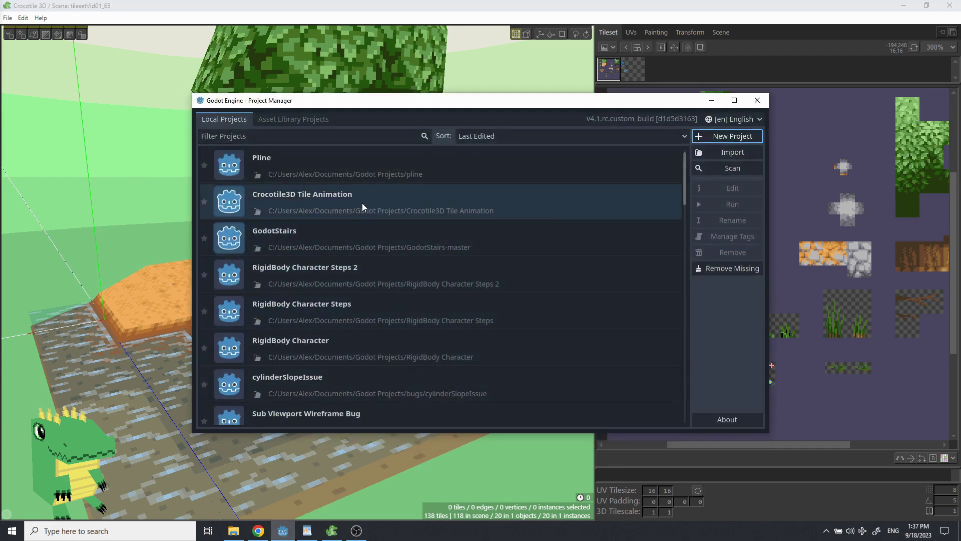
{"action": "left_click", "coordinate": [728, 138]}
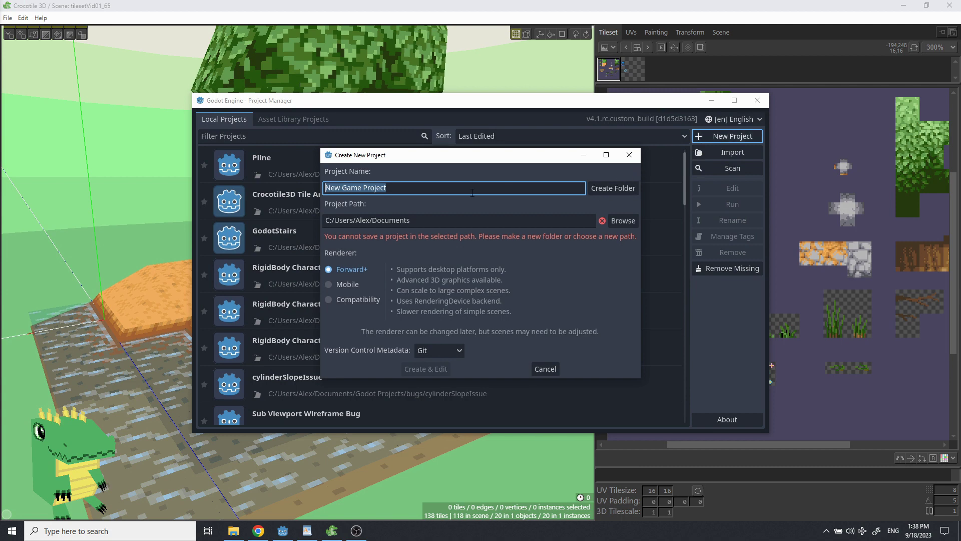
{"action": "type", "text": "crocotil"}
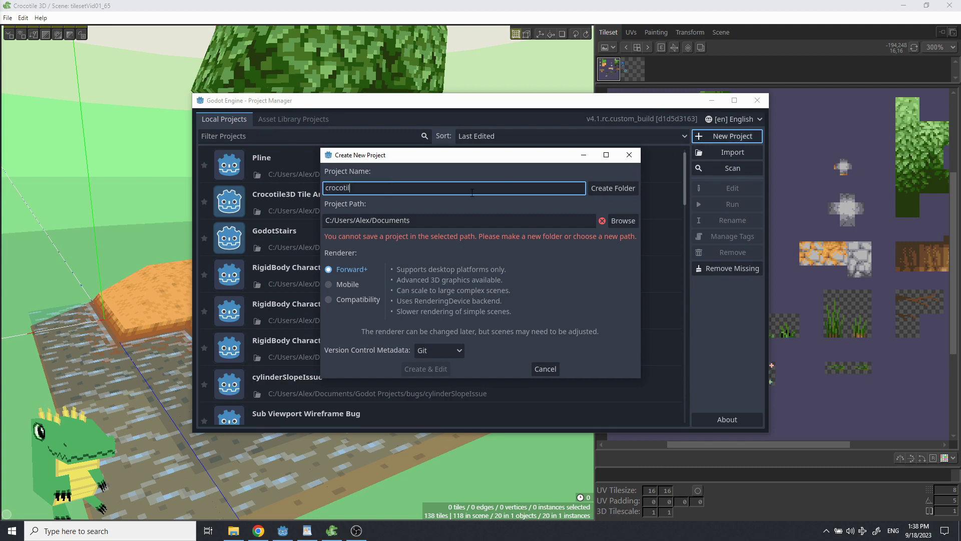
{"action": "type", "text": "eScene"}
- Create the project in a new crocotileScene folder inside Godot Projects and open it for editing
{"action": "left_click", "coordinate": [617, 222]}
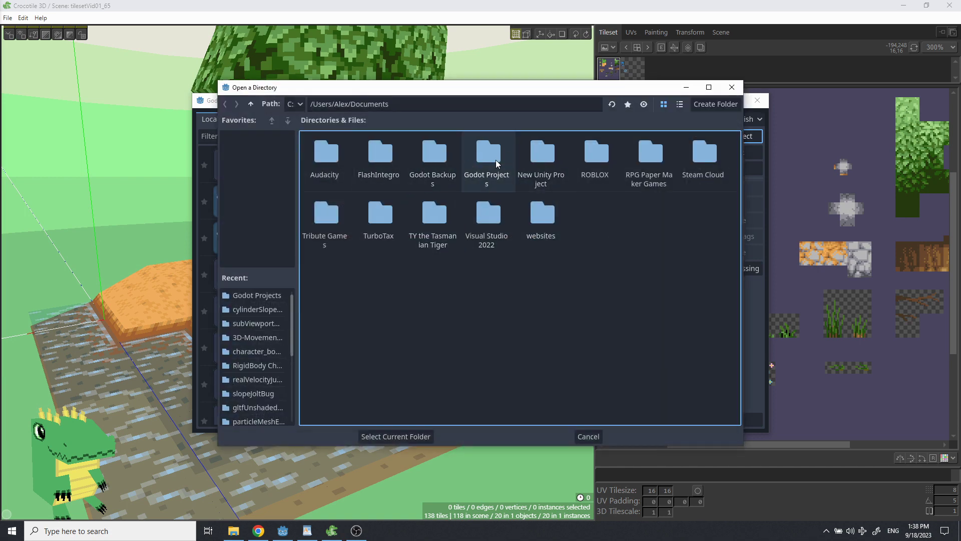
{"action": "double_click", "coordinate": [496, 160]}
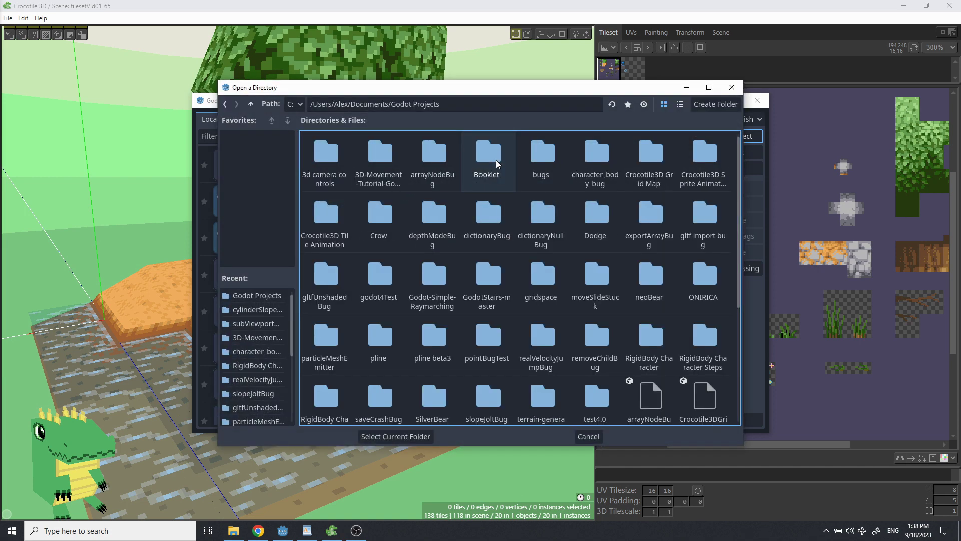
{"action": "left_click", "coordinate": [707, 106]}
{"action": "type", "text": "cr"}
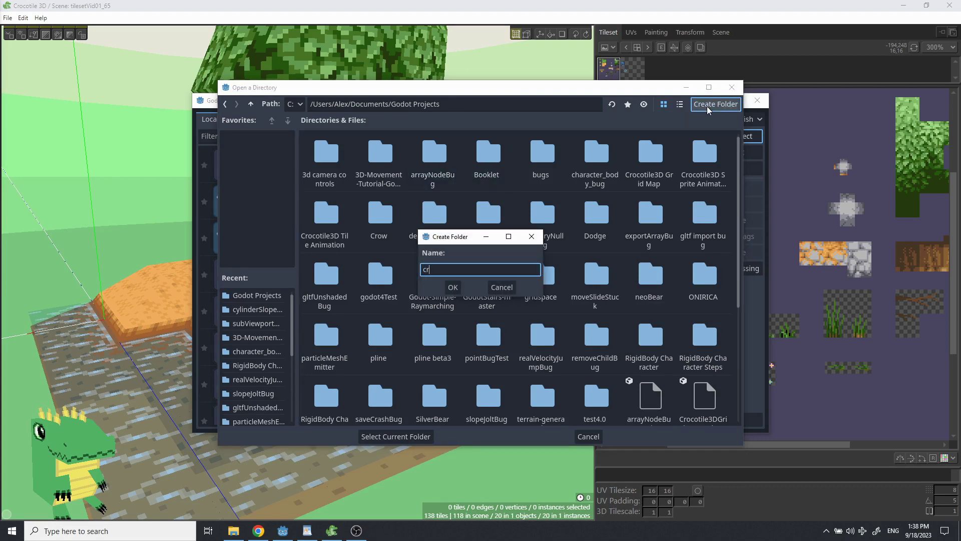
{"action": "type", "text": "ocotileScene"}
{"action": "left_click", "coordinate": [452, 288]}
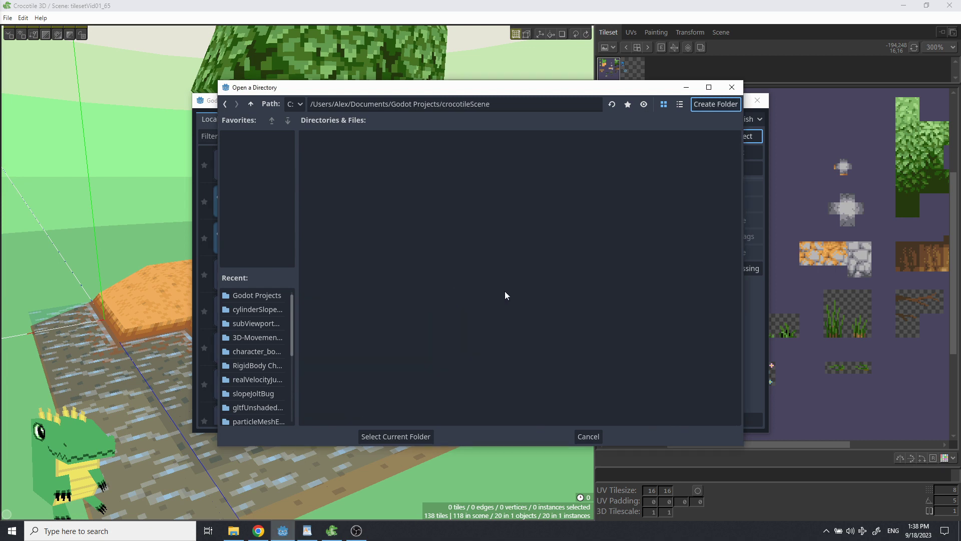
{"action": "left_click", "coordinate": [416, 438]}
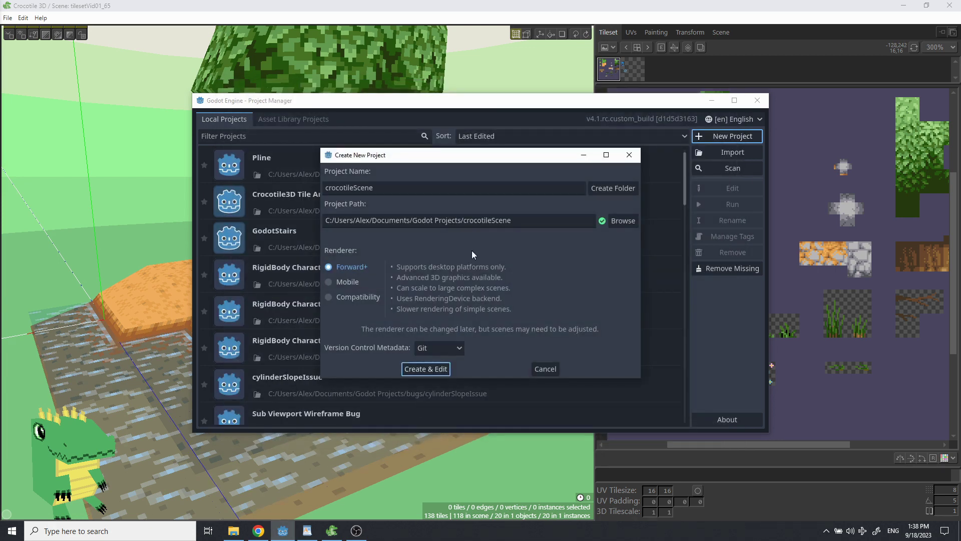
{"action": "left_click", "coordinate": [436, 369]}
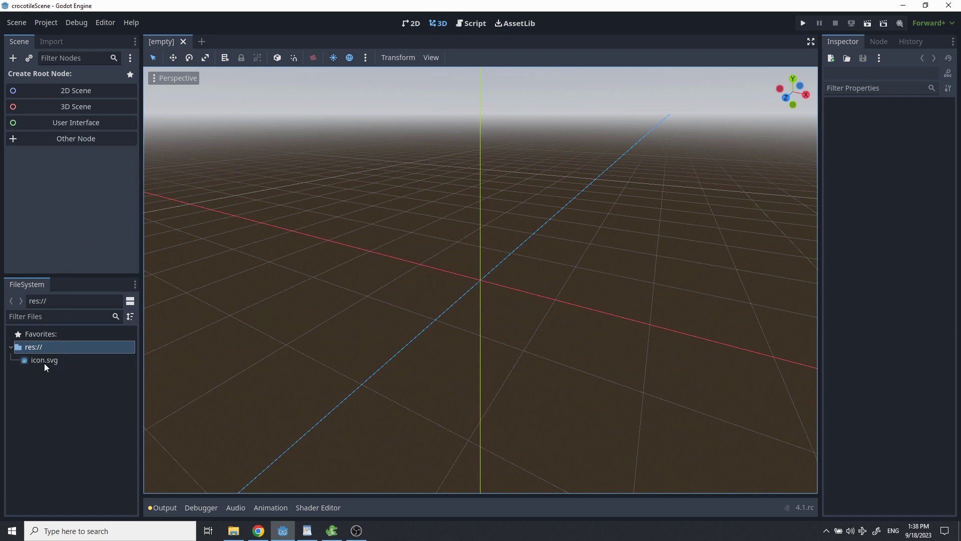
- Create a folder named scene in the project's res:// root
{"action": "right_click", "coordinate": [44, 383]}
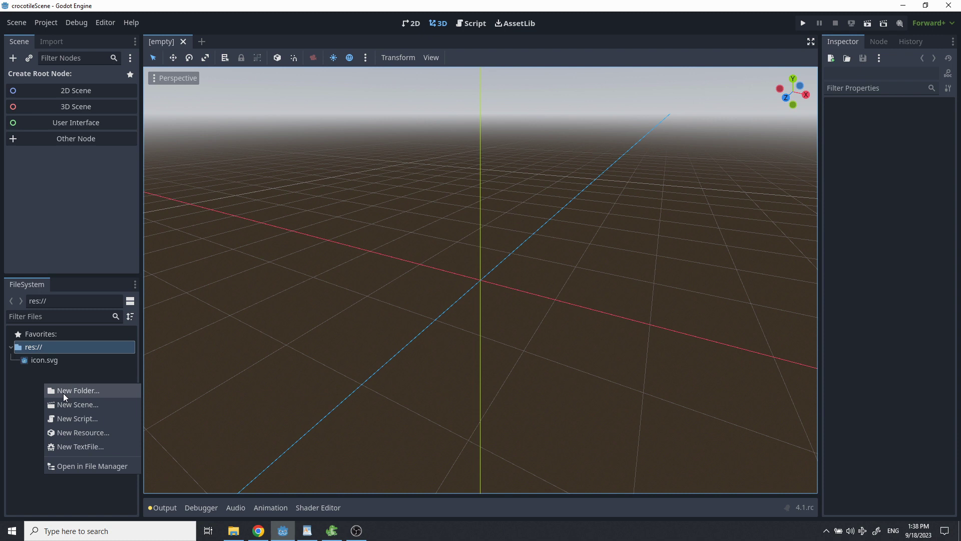
{"action": "left_click", "coordinate": [63, 392]}
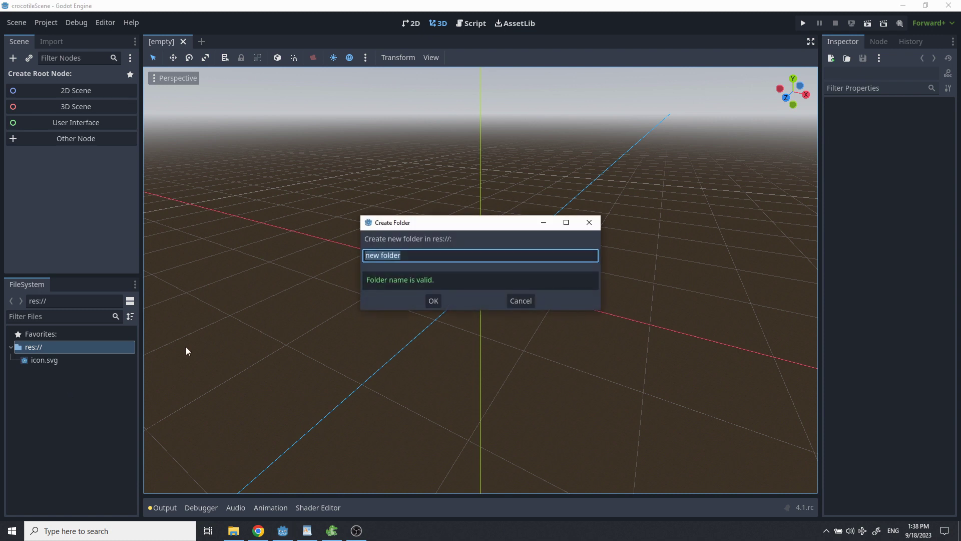
{"action": "type", "text": "scene"}
{"action": "key", "text": "Return"}
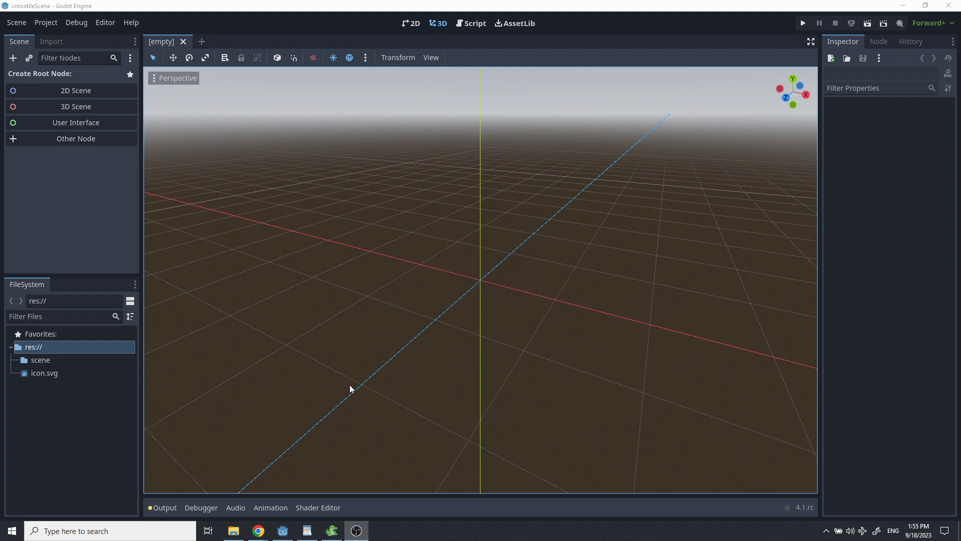
- Switch to Crocotile 3D and open the scene export options, keeping gltf as the file format
{"action": "left_click", "coordinate": [332, 530]}
{"action": "left_click", "coordinate": [7, 17]}
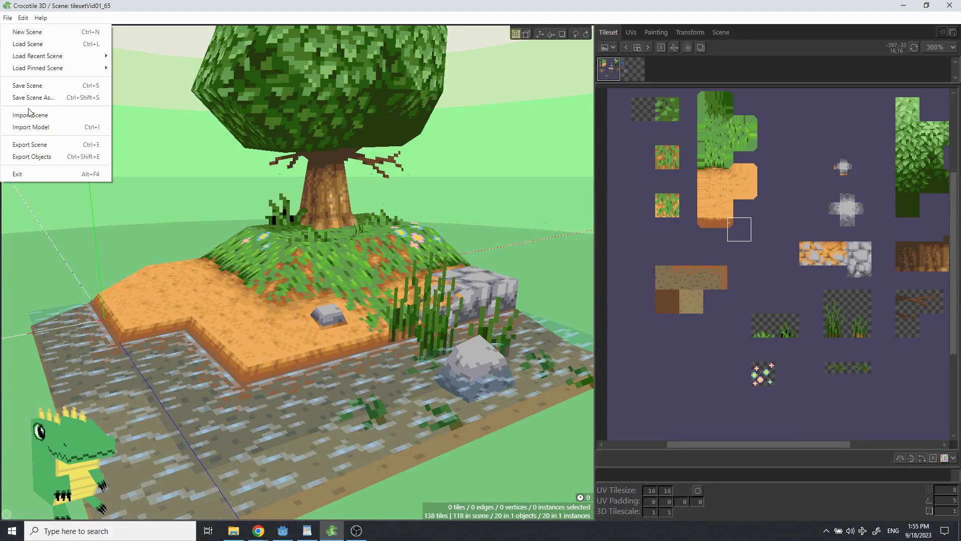
{"action": "left_click", "coordinate": [34, 145]}
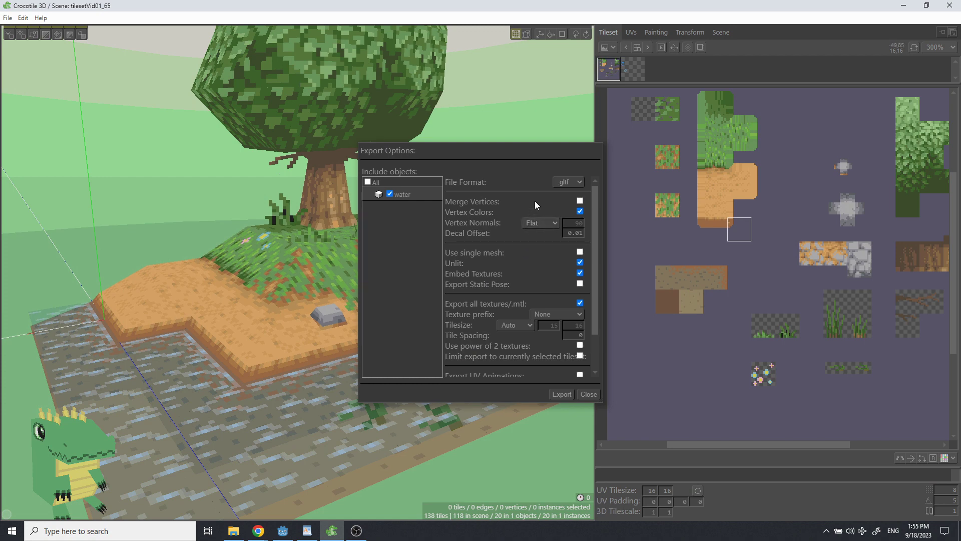
{"action": "left_click", "coordinate": [560, 183]}
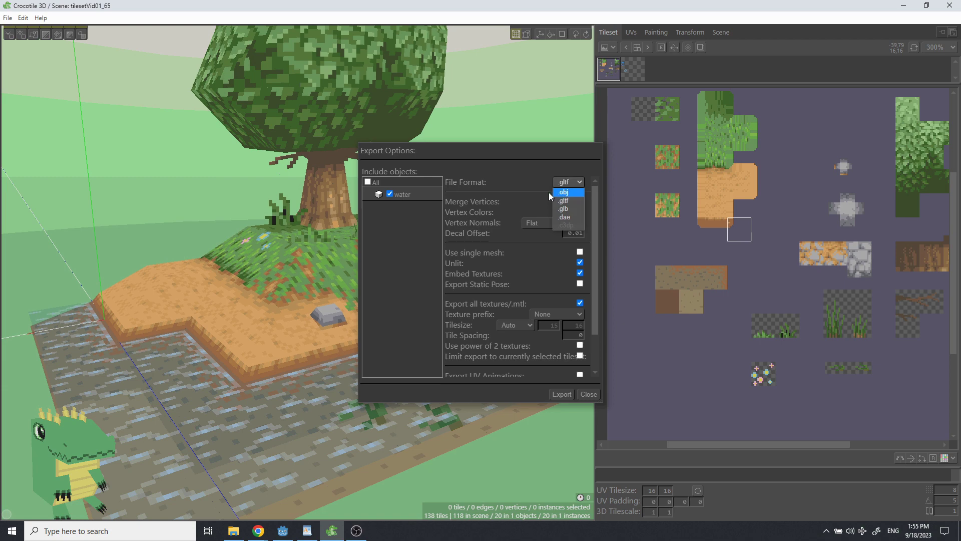
{"action": "left_click", "coordinate": [542, 177]}
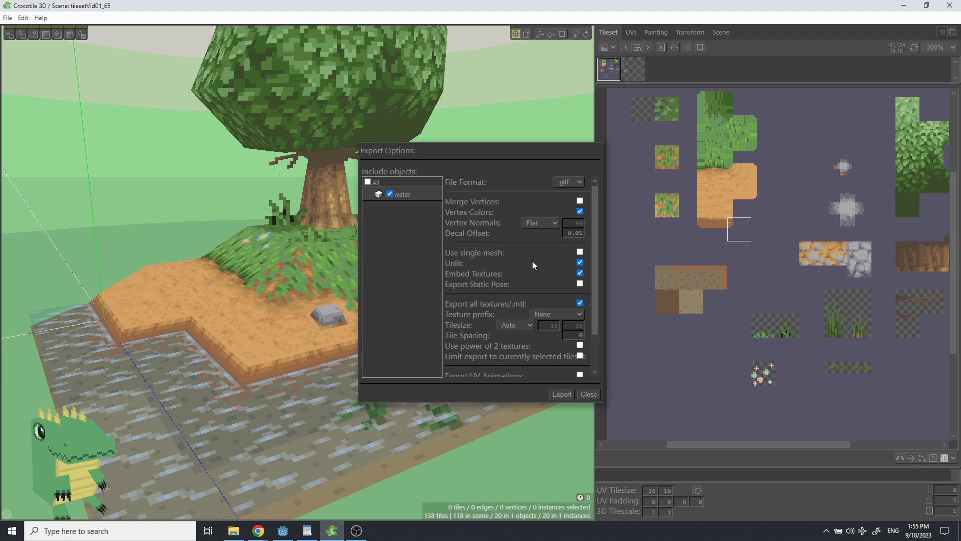
{"action": "scroll", "coordinate": [533, 260], "scroll_direction": "down", "scroll_amount": 2}
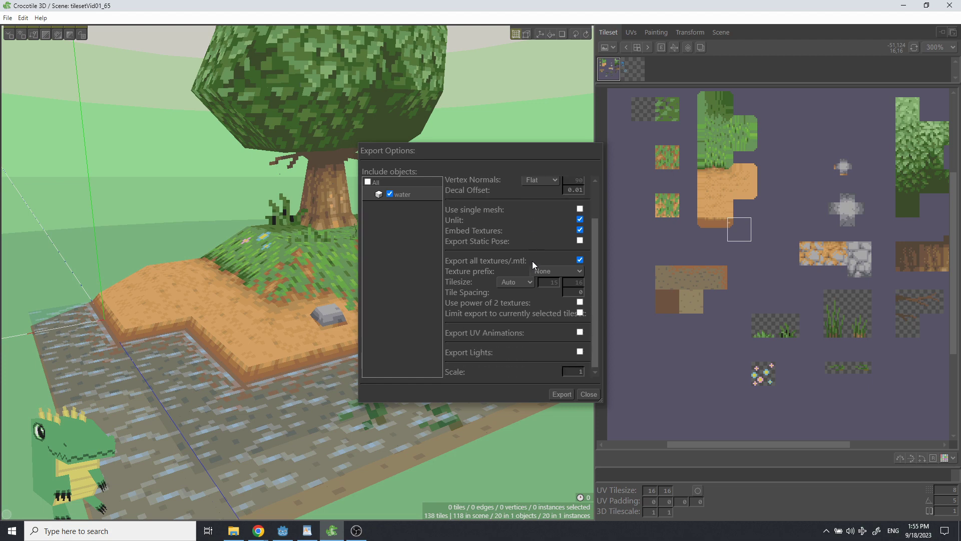
{"action": "scroll", "coordinate": [532, 261], "scroll_direction": "up", "scroll_amount": 2}
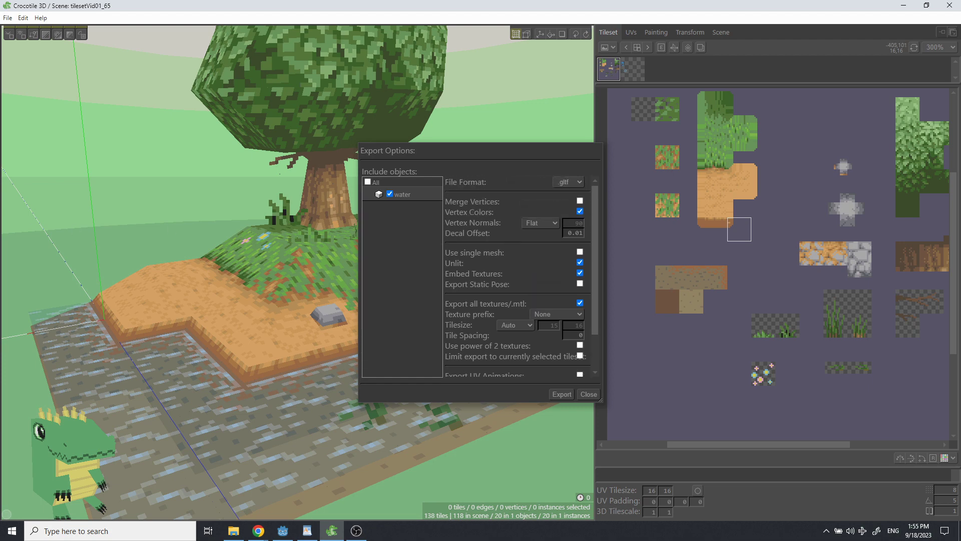
- Look up the export options in the Exporting section of the Crocotile 3D online documentation
{"action": "left_click_drag", "start_coordinate": [0, 38], "coordinate": [358, 52]}
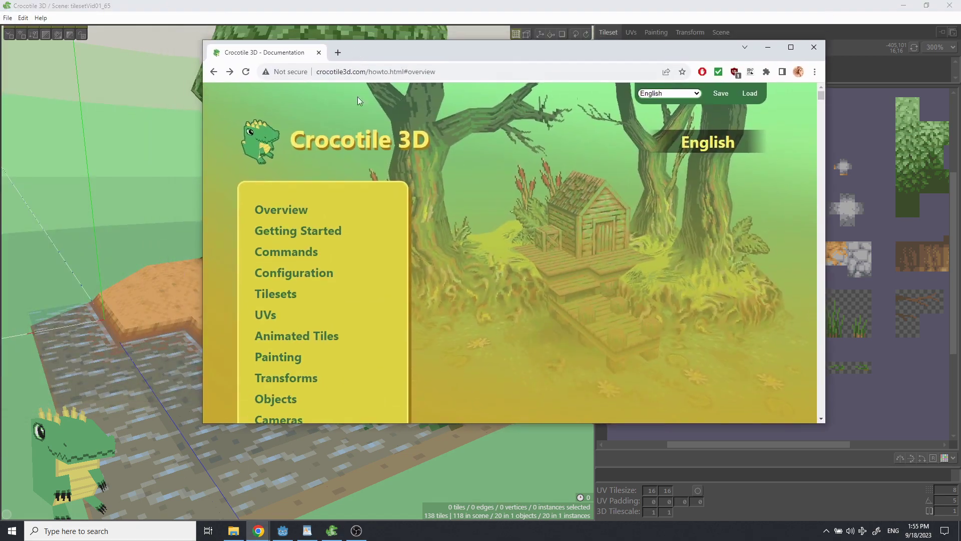
{"action": "scroll", "coordinate": [351, 177], "scroll_direction": "down", "scroll_amount": 1}
{"action": "scroll", "coordinate": [351, 176], "scroll_direction": "down", "scroll_amount": 4}
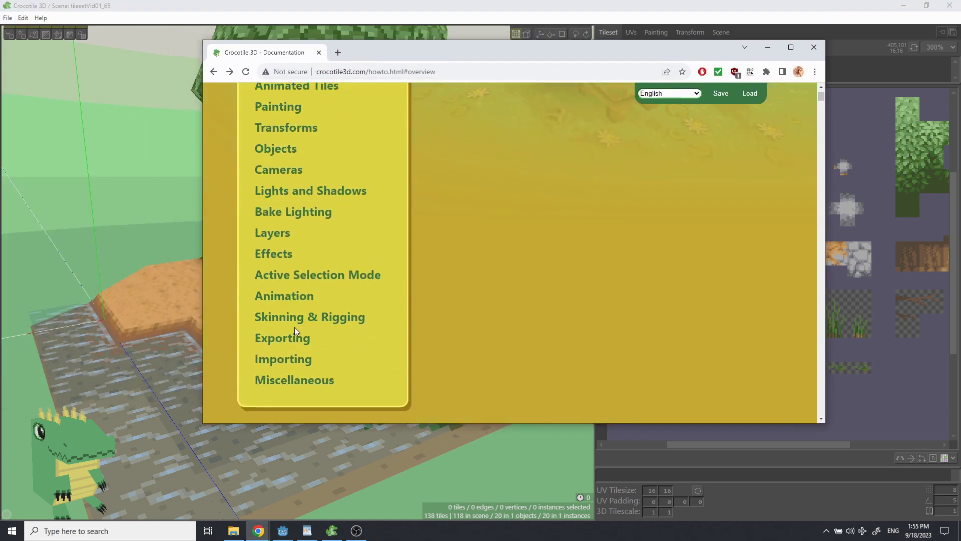
{"action": "left_click", "coordinate": [295, 337]}
{"action": "scroll", "coordinate": [413, 252], "scroll_direction": "down", "scroll_amount": 20}
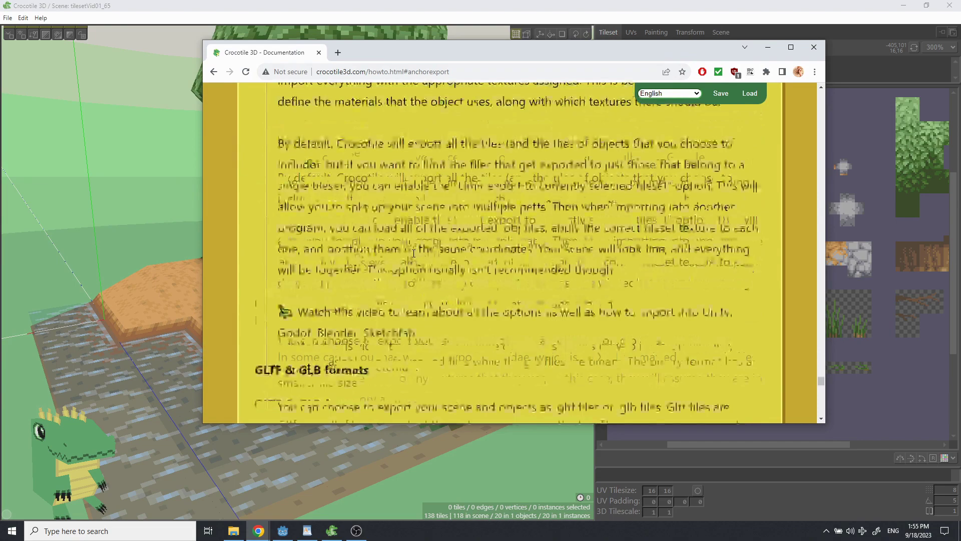
{"action": "scroll", "coordinate": [414, 253], "scroll_direction": "down", "scroll_amount": 2}
{"action": "scroll", "coordinate": [413, 252], "scroll_direction": "up", "scroll_amount": 2}
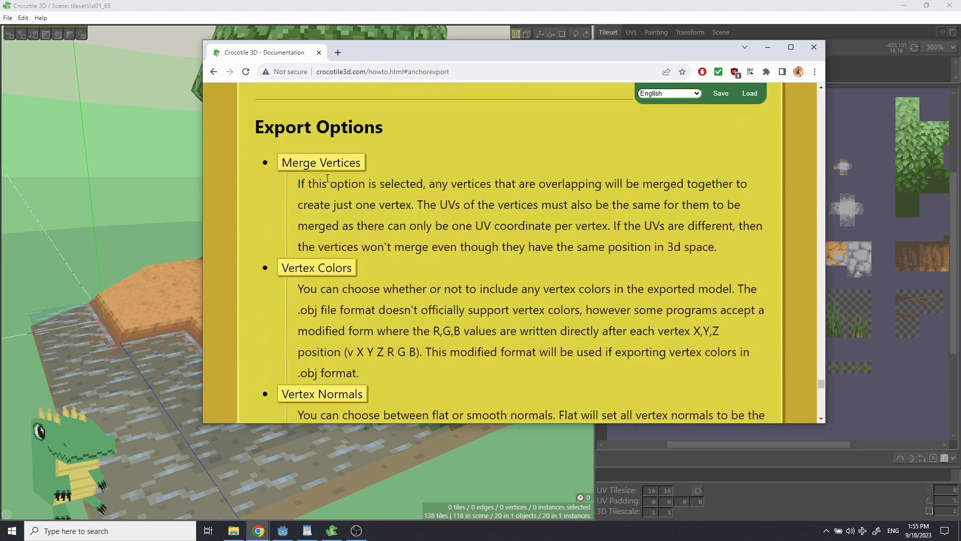
{"action": "scroll", "coordinate": [412, 266], "scroll_direction": "down", "scroll_amount": 7}
{"action": "scroll", "coordinate": [411, 275], "scroll_direction": "up", "scroll_amount": 5}
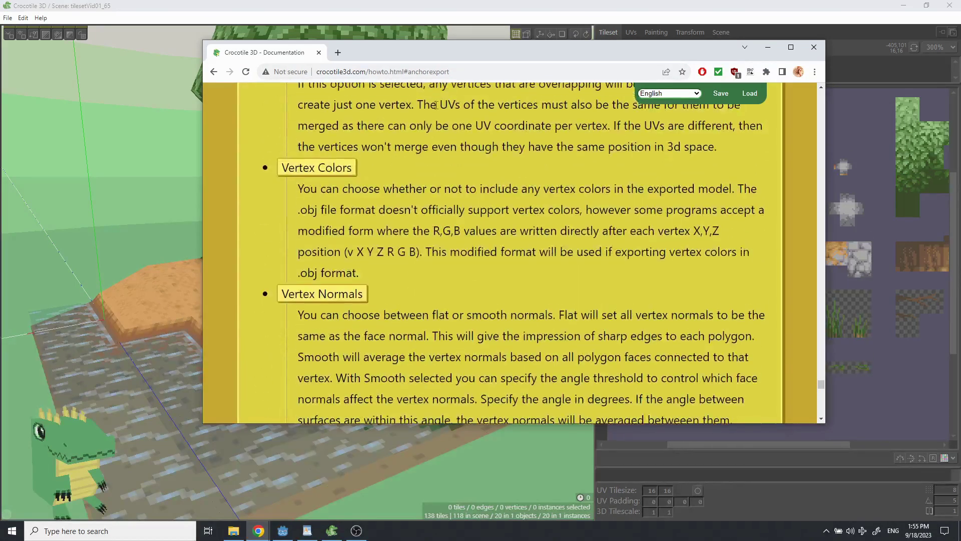
{"action": "left_click_drag", "start_coordinate": [463, 54], "coordinate": [0, 80]}
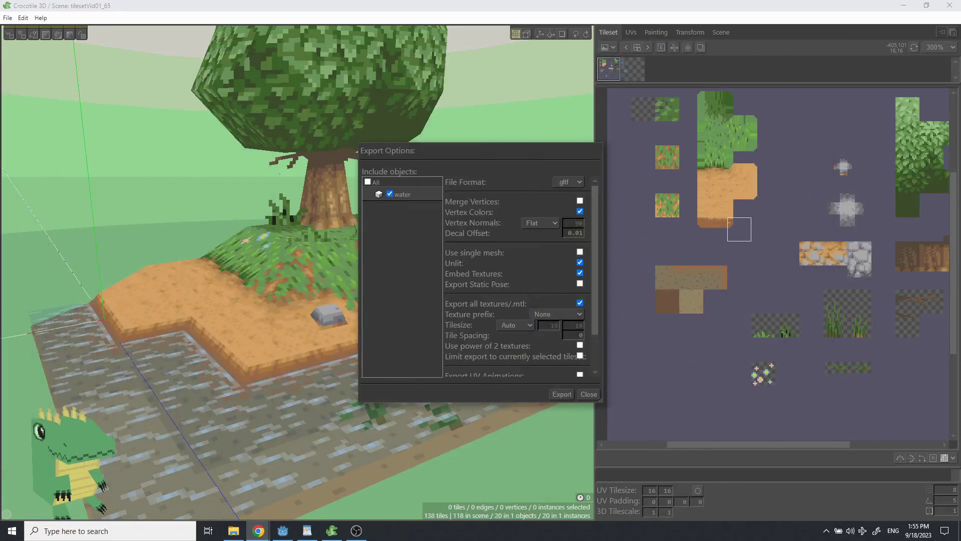
- Start the scene export and choose the scene folder inside Documents, Godot Projects, crocotileScene as its destination
{"action": "left_click", "coordinate": [563, 395]}
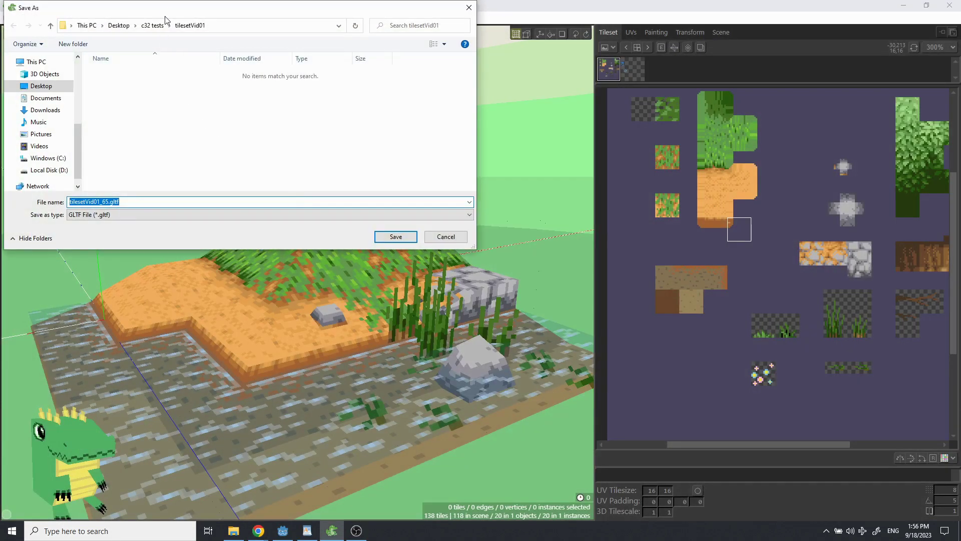
{"action": "left_click_drag", "start_coordinate": [170, 10], "coordinate": [186, 22]}
{"action": "scroll", "coordinate": [80, 117], "scroll_direction": "up", "scroll_amount": 5}
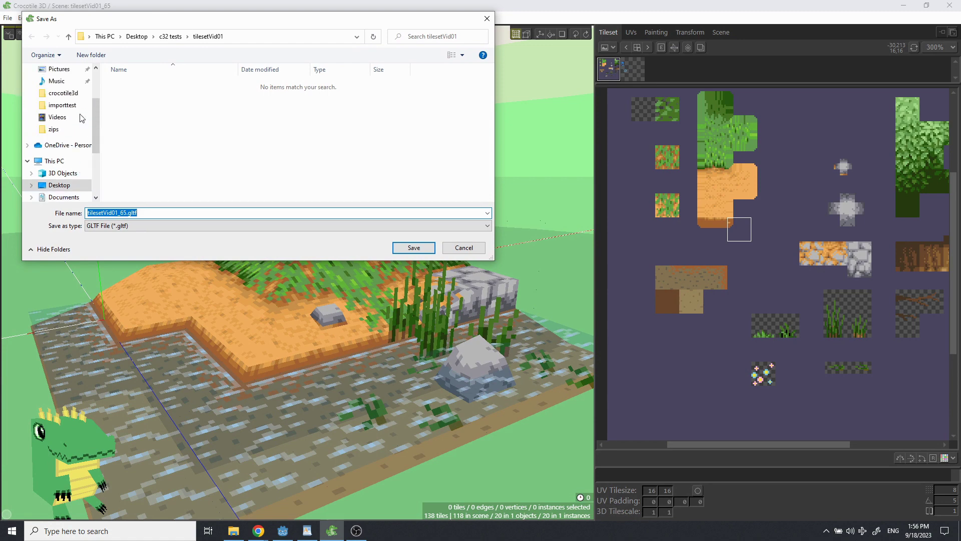
{"action": "left_click", "coordinate": [64, 113]}
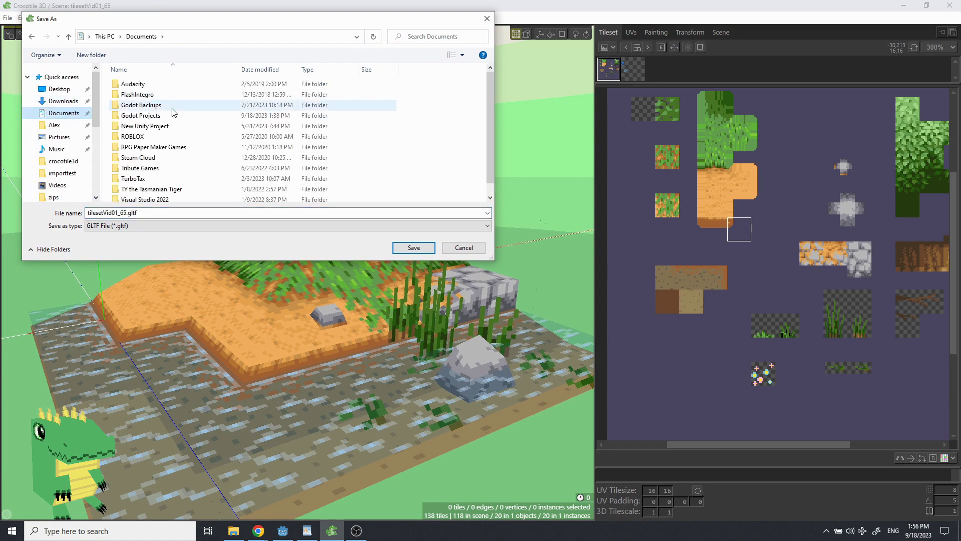
{"action": "double_click", "coordinate": [155, 116]}
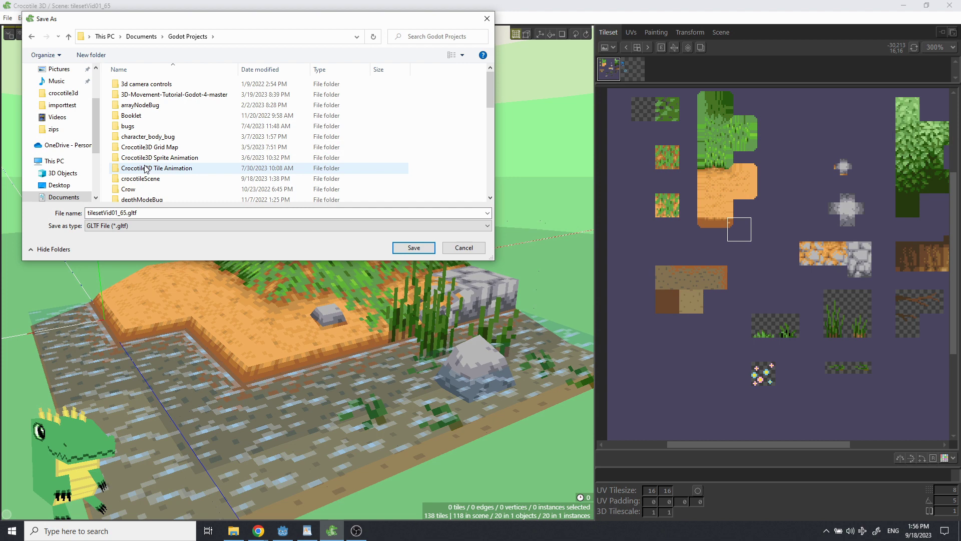
{"action": "scroll", "coordinate": [144, 158], "scroll_direction": "down", "scroll_amount": 1}
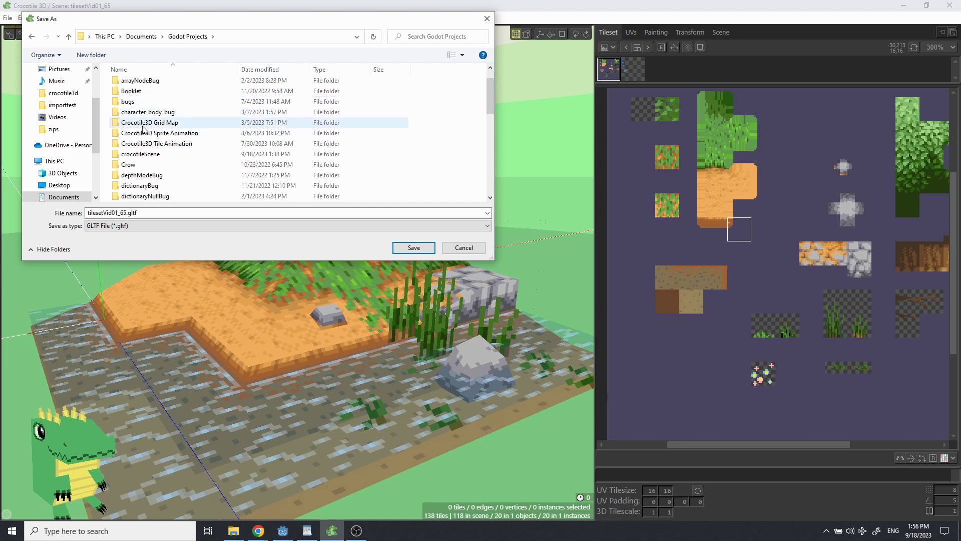
{"action": "double_click", "coordinate": [143, 154]}
{"action": "left_click", "coordinate": [131, 96]}
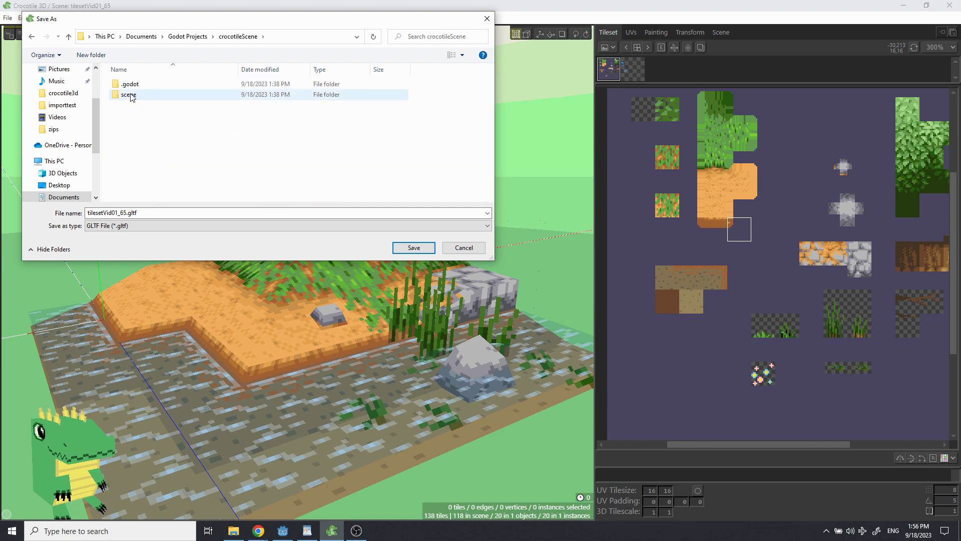
{"action": "double_click", "coordinate": [131, 96]}
- Name the GLTF file scene and save the export
{"action": "left_click", "coordinate": [137, 213]}
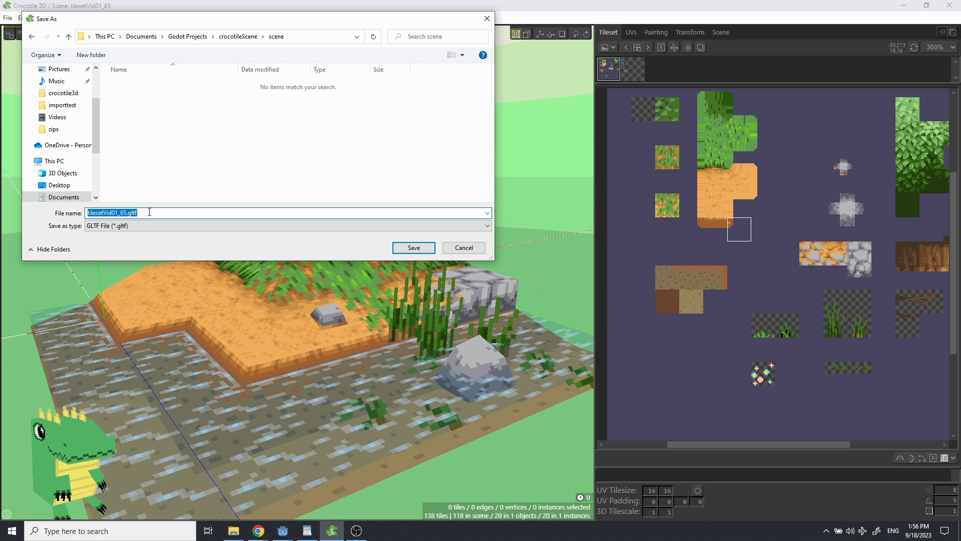
{"action": "type", "text": "scene"}
{"action": "left_click", "coordinate": [413, 248]}
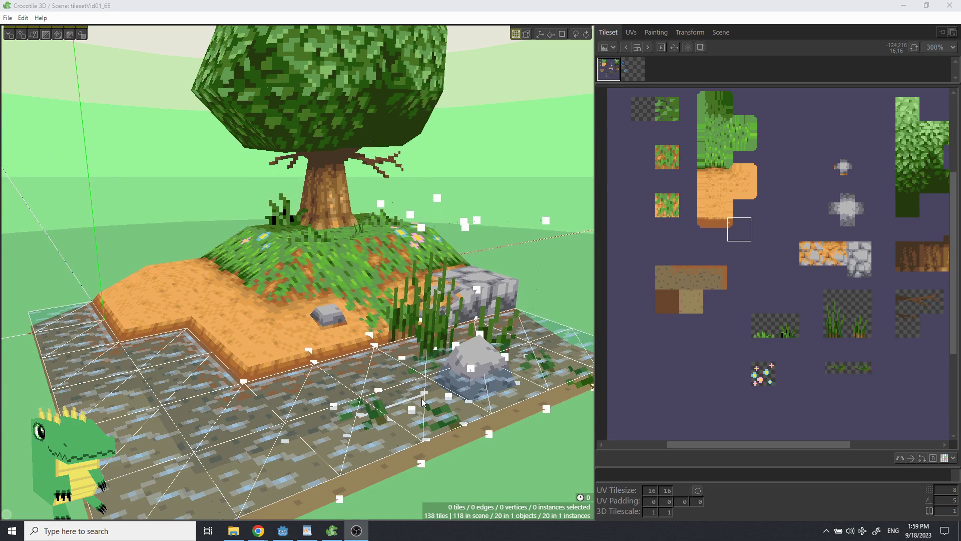
- Switch to Godot and reimport scene.gltf from the scene folder with embedded image handling set to Embed as Uncompressed
{"action": "left_click", "coordinate": [283, 531]}
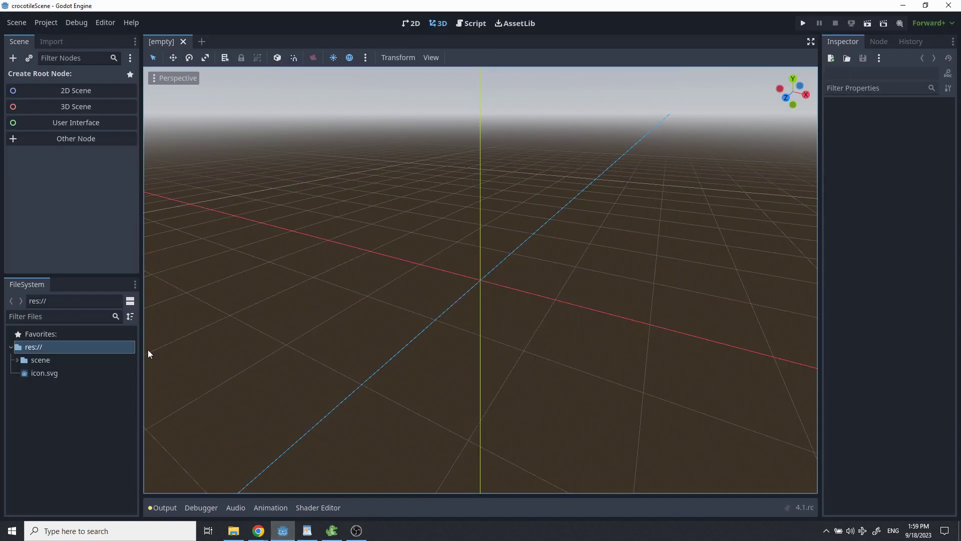
{"action": "left_click", "coordinate": [17, 359]}
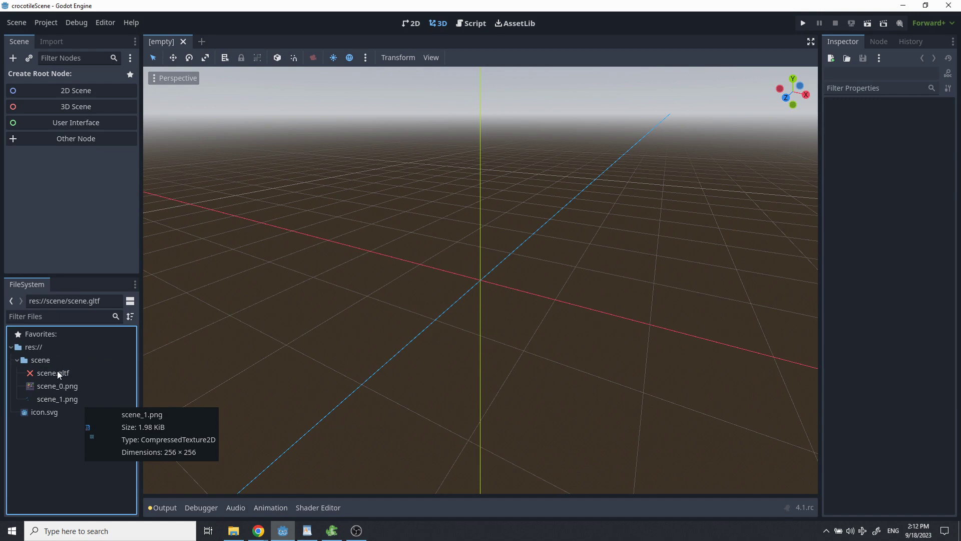
{"action": "double_click", "coordinate": [57, 373]}
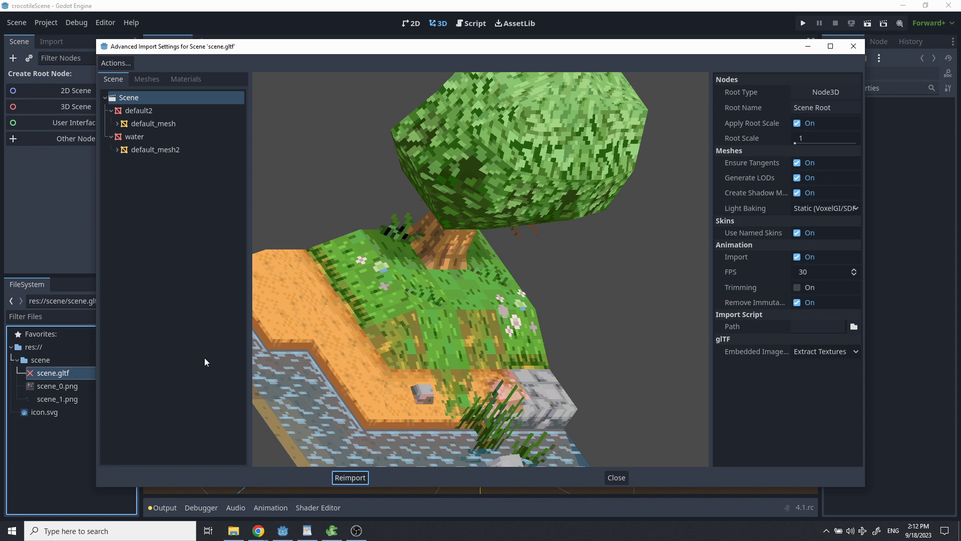
{"action": "left_click", "coordinate": [811, 353]}
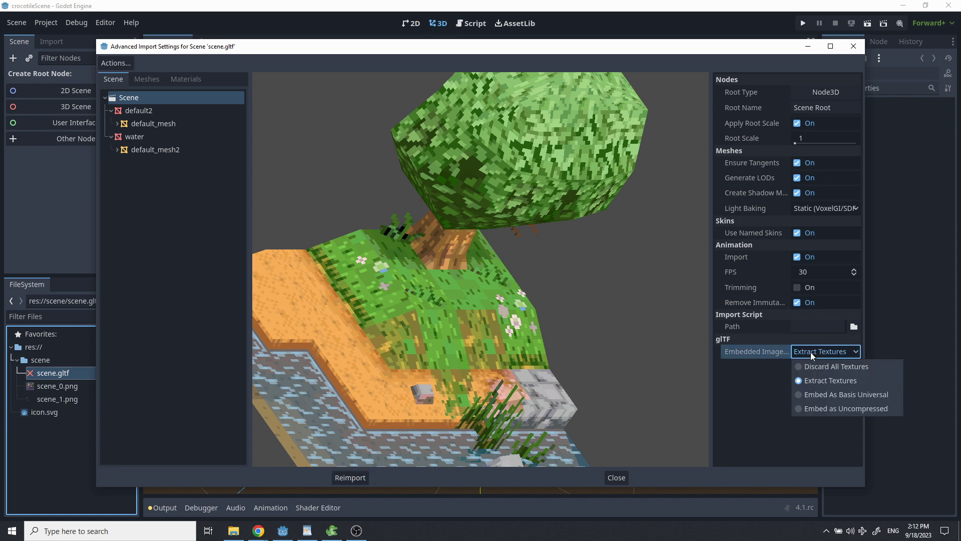
{"action": "left_click", "coordinate": [822, 407]}
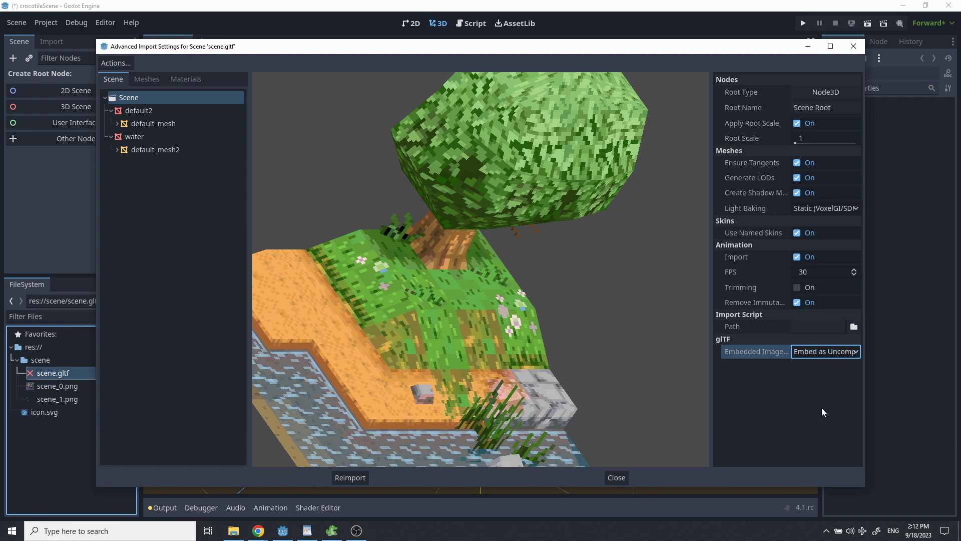
{"action": "left_click", "coordinate": [355, 476]}
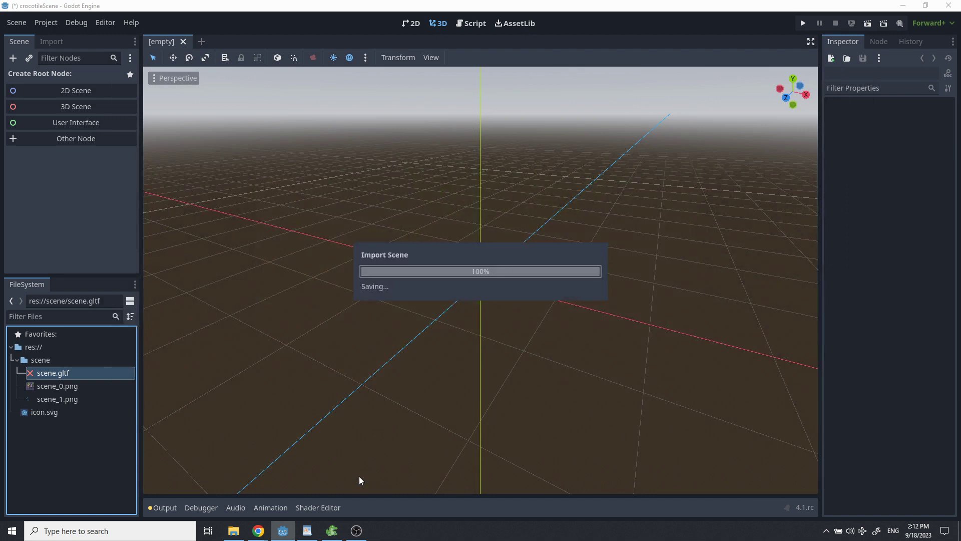
- Delete the extracted texture files scene_0.png and scene_1.png from the project's scene folder
{"action": "left_click", "coordinate": [50, 388]}
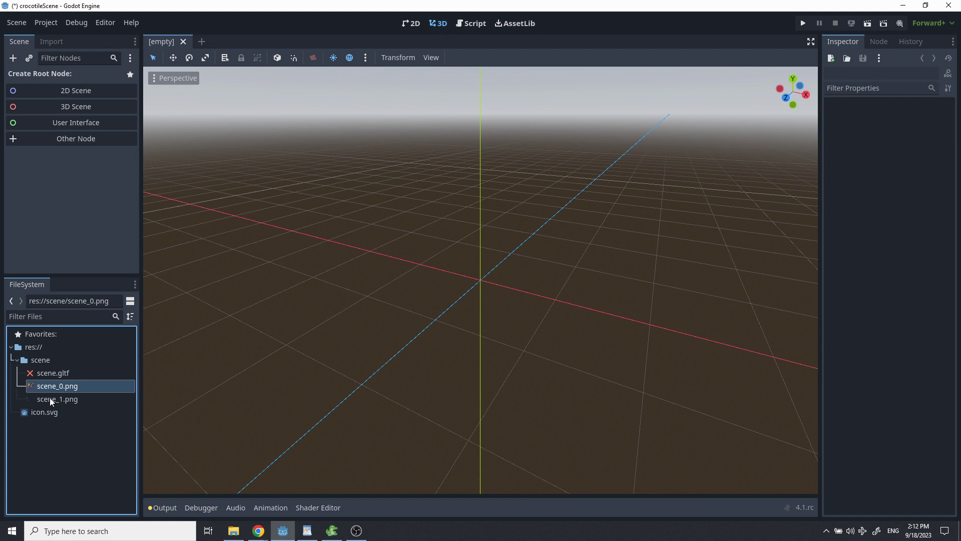
{"action": "mouse_move", "coordinate": [51, 400]}
{"action": "key", "text": "Delete"}
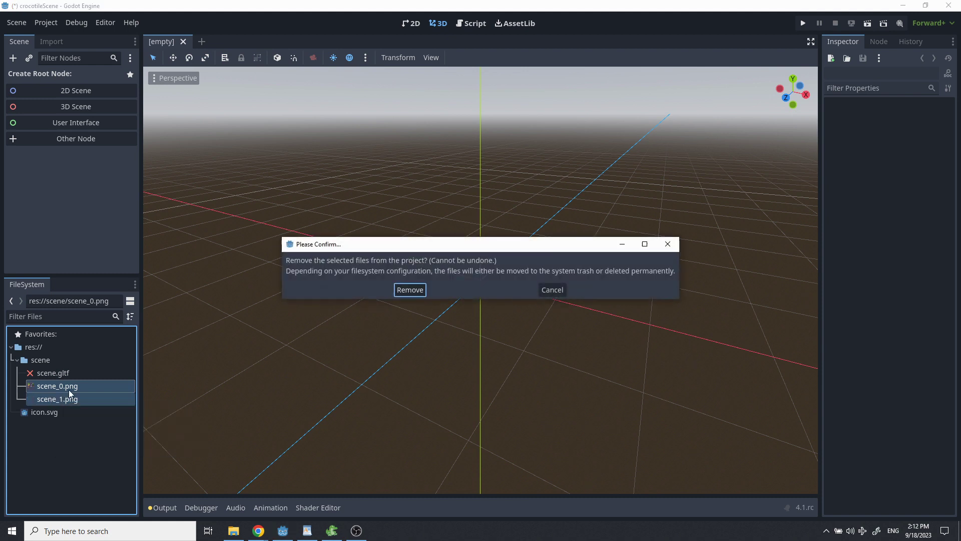
{"action": "left_click", "coordinate": [411, 293]}
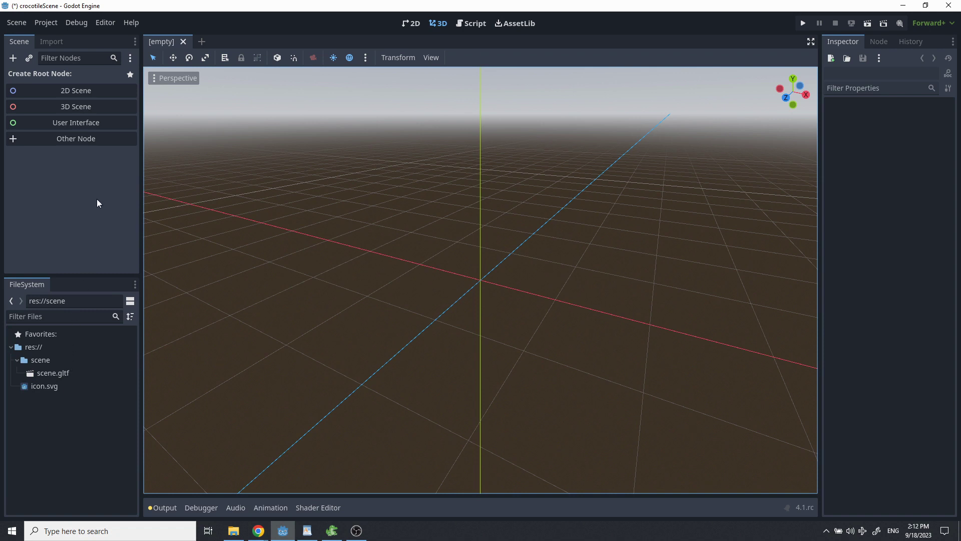
- In the project's import defaults, set the Scene importer's glTF embedded image handling to Embed as Uncompressed and save it
{"action": "left_click", "coordinate": [52, 26]}
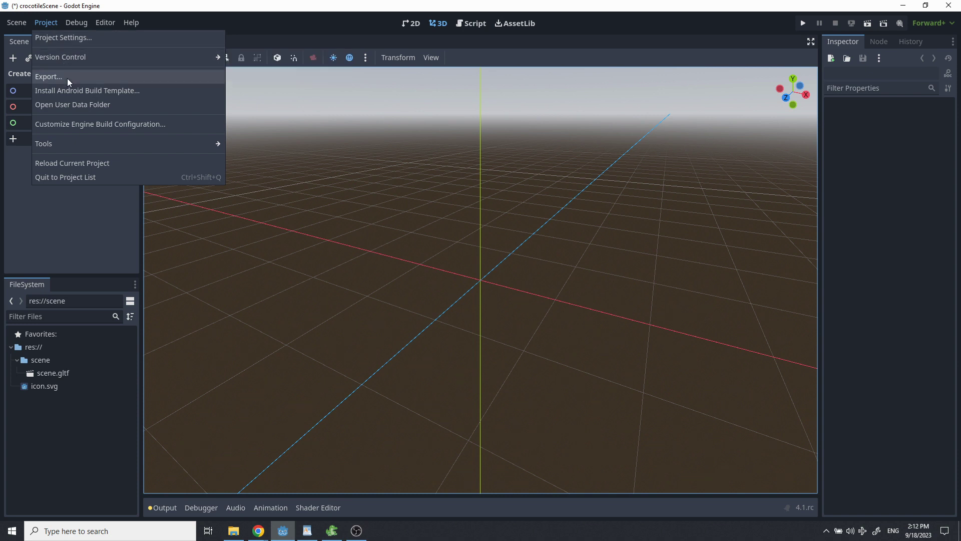
{"action": "left_click", "coordinate": [68, 39]}
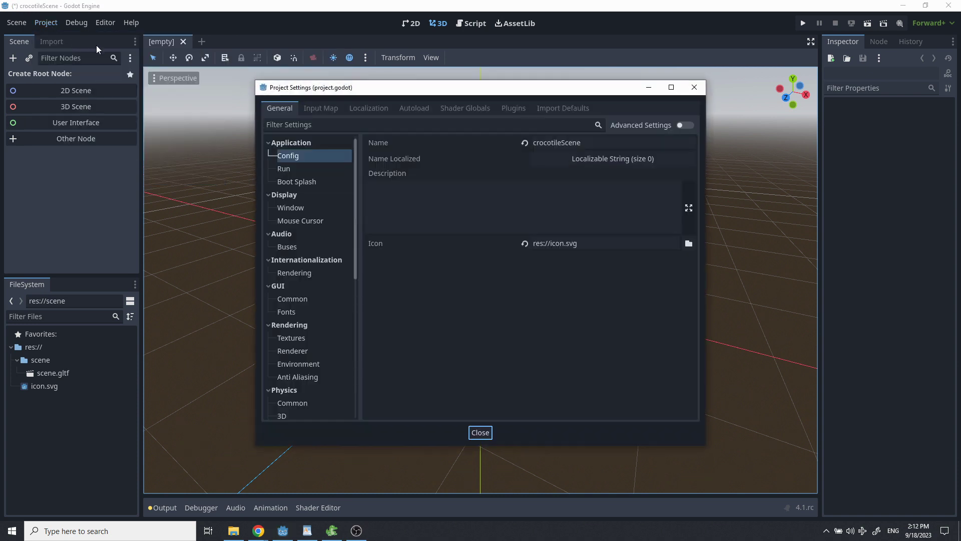
{"action": "left_click", "coordinate": [554, 108]}
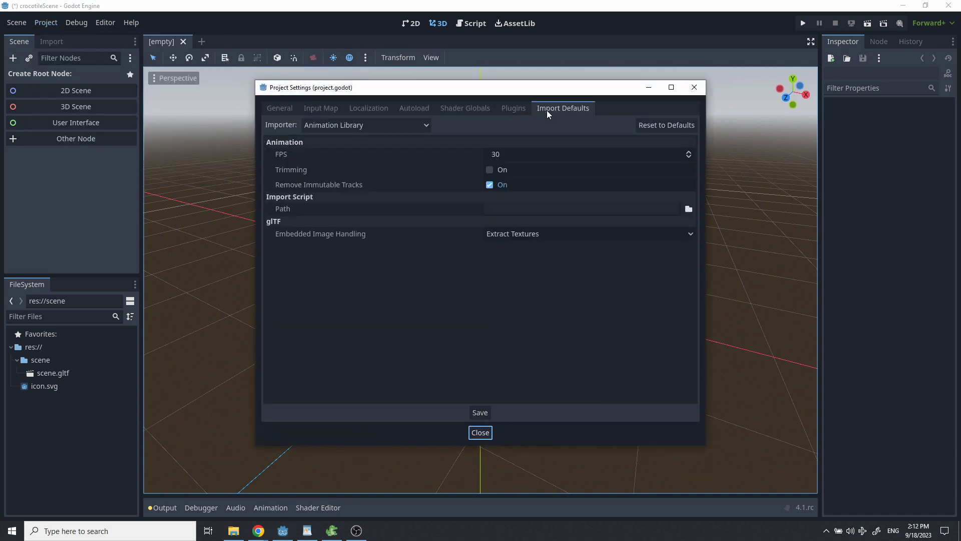
{"action": "left_click", "coordinate": [386, 127]}
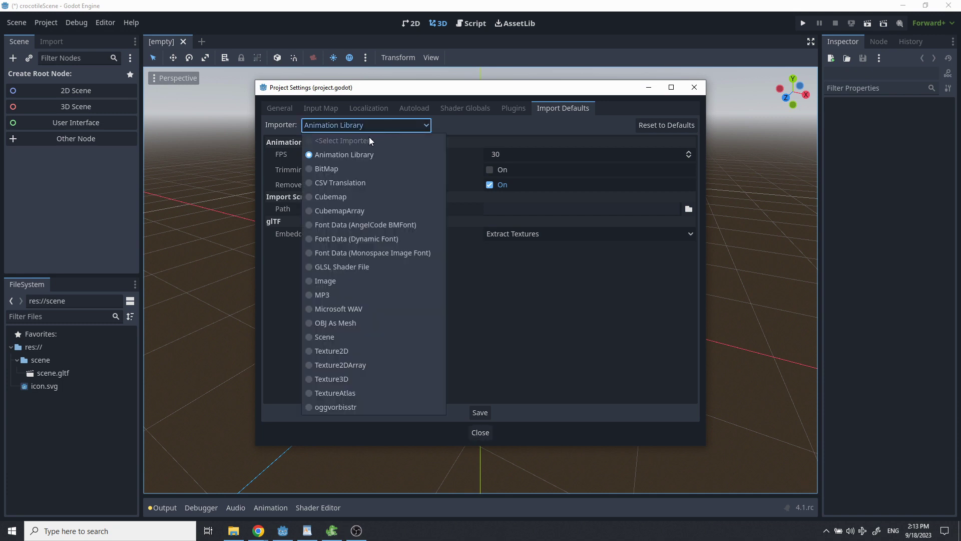
{"action": "left_click", "coordinate": [323, 338]}
{"action": "scroll", "coordinate": [366, 300], "scroll_direction": "down", "scroll_amount": 2}
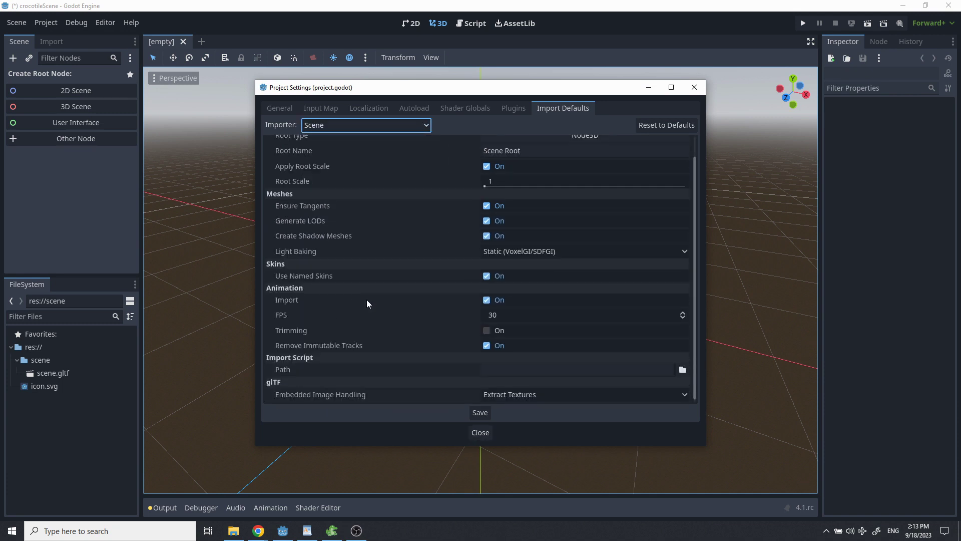
{"action": "left_click", "coordinate": [494, 396]}
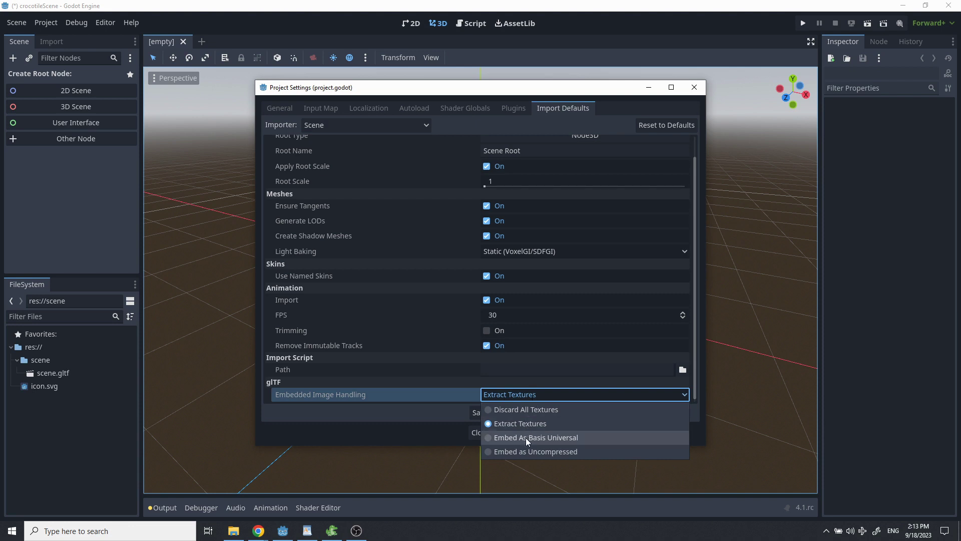
{"action": "left_click", "coordinate": [528, 453]}
{"action": "left_click", "coordinate": [484, 414]}
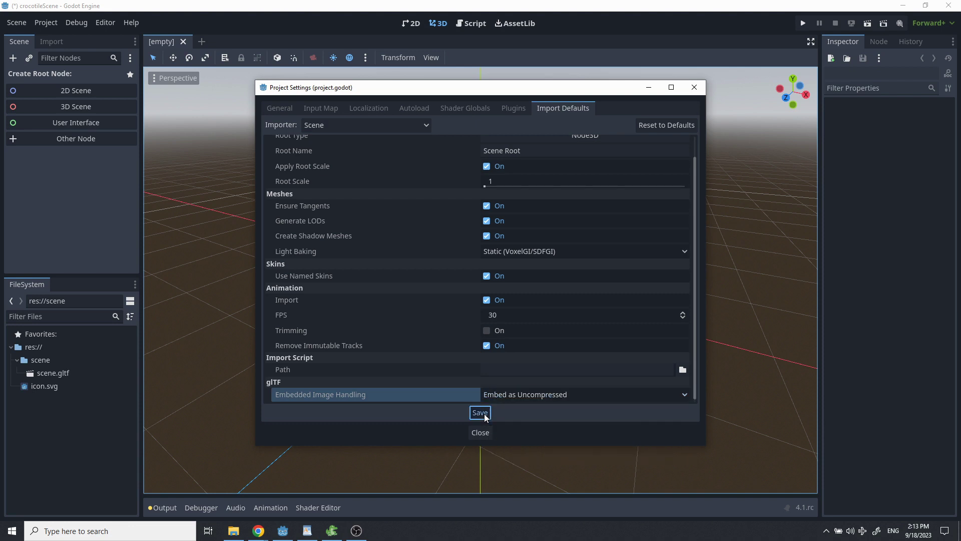
{"action": "left_click", "coordinate": [481, 432]}
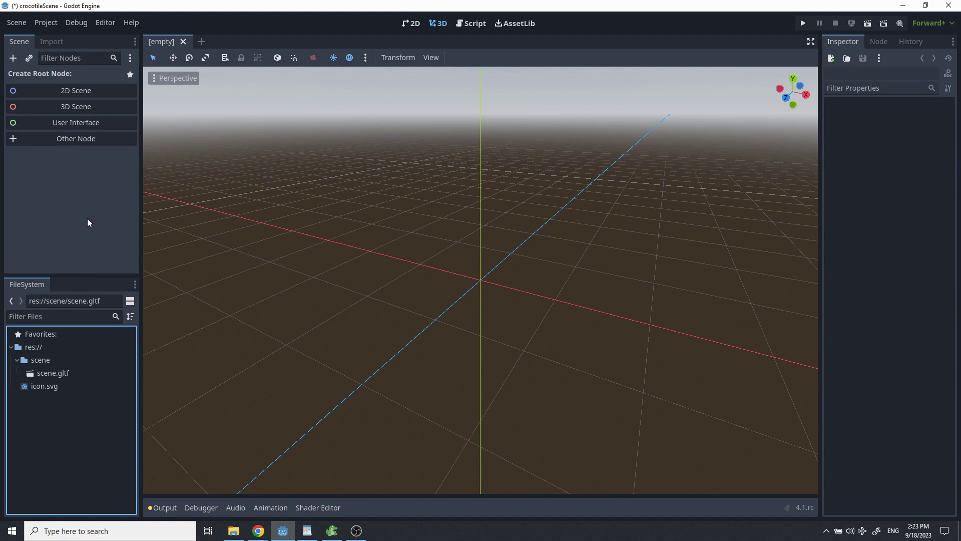
- Create a 3D scene root node and instantiate scene.gltf beneath it
{"action": "left_click", "coordinate": [79, 106]}
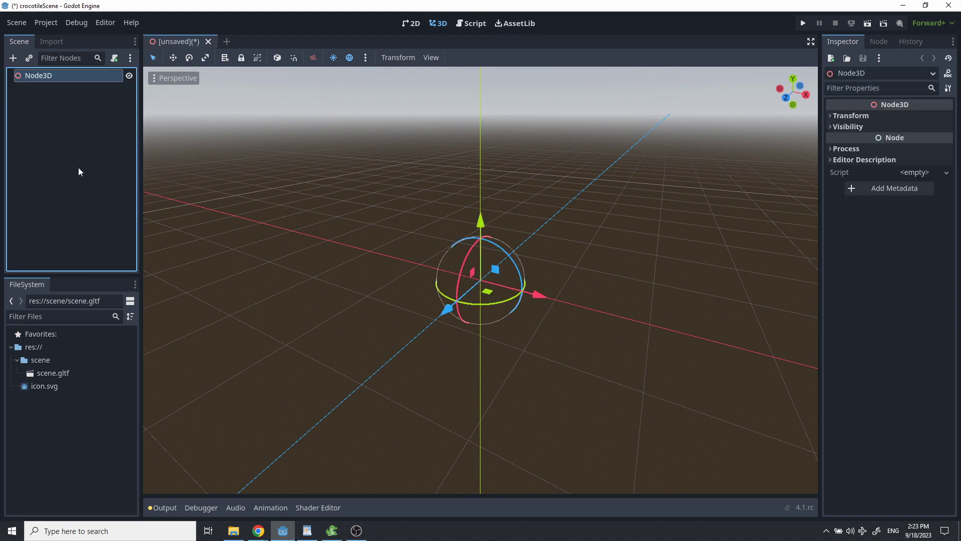
{"action": "right_click", "coordinate": [47, 375]}
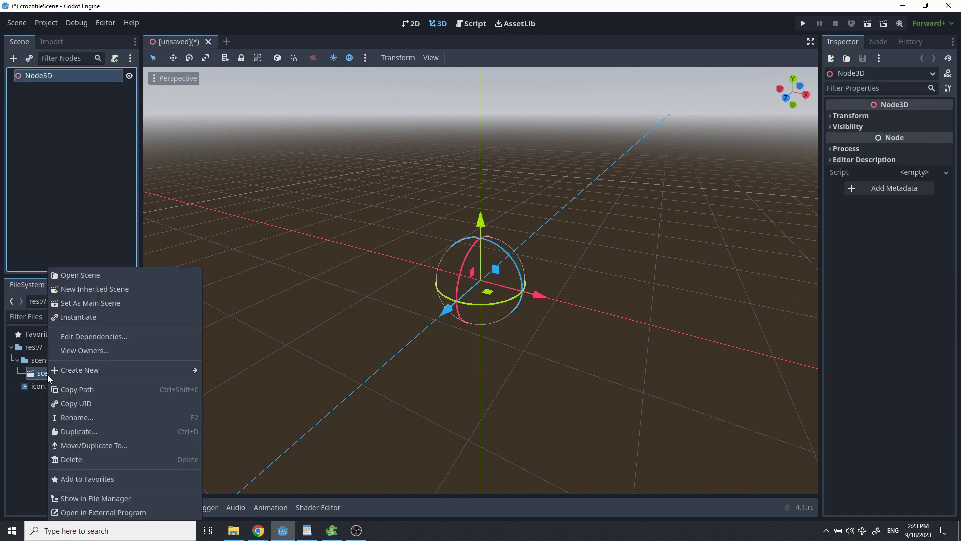
{"action": "left_click", "coordinate": [83, 317]}
{"action": "scroll", "coordinate": [394, 275], "scroll_direction": "down", "scroll_amount": 1}
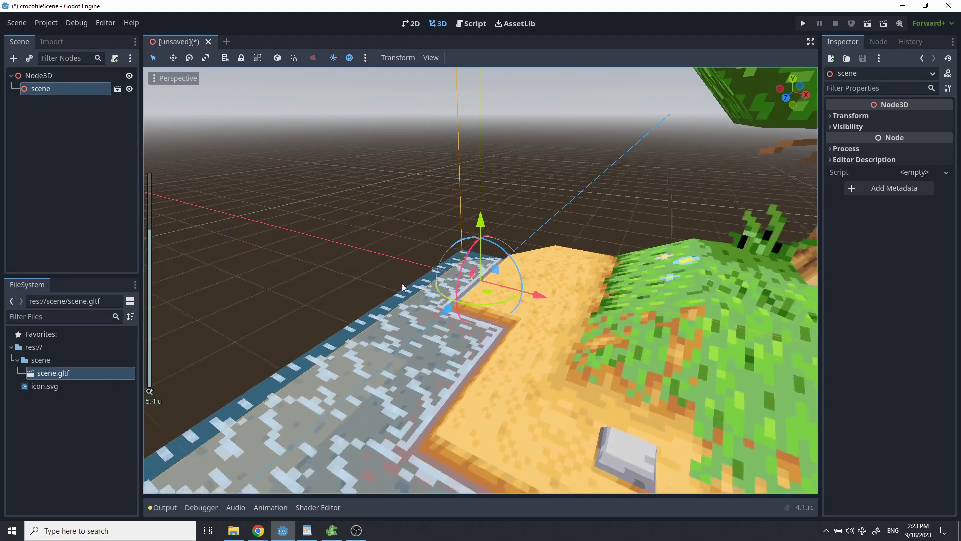
{"action": "scroll", "coordinate": [403, 286], "scroll_direction": "down", "scroll_amount": 5}
{"action": "middle_click_drag", "start_coordinate": [434, 334], "coordinate": [498, 336]}
{"action": "scroll", "coordinate": [528, 331], "scroll_direction": "down", "scroll_amount": 1}
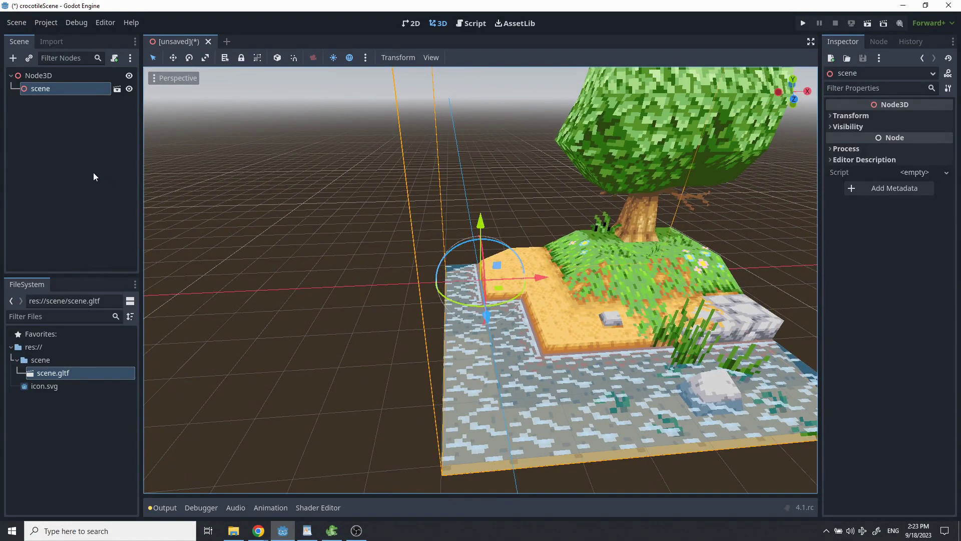
- Add a Camera3D node as a child of the root Node3D
{"action": "left_click", "coordinate": [34, 75]}
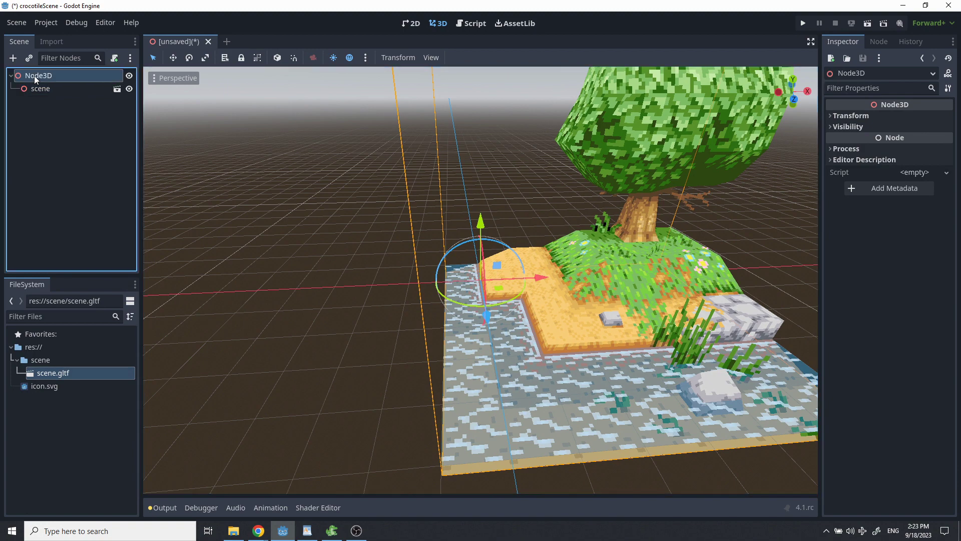
{"action": "left_click", "coordinate": [13, 58]}
{"action": "type", "text": "ca"}
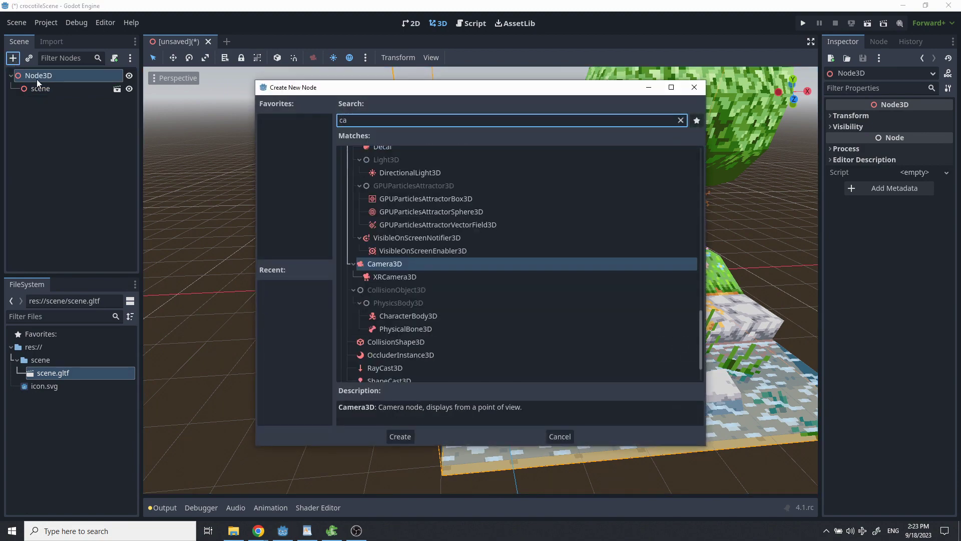
{"action": "left_click", "coordinate": [395, 262]}
{"action": "double_click", "coordinate": [395, 264]}
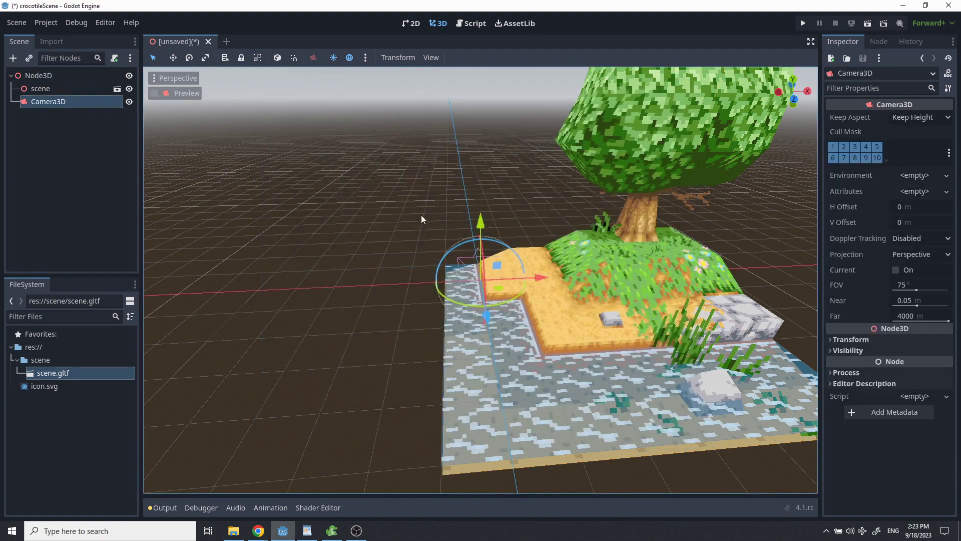
- Raise the camera above the ground and move it forward along the Z axis to the water side of the scene
{"action": "left_click_drag", "start_coordinate": [481, 229], "coordinate": [478, 155]}
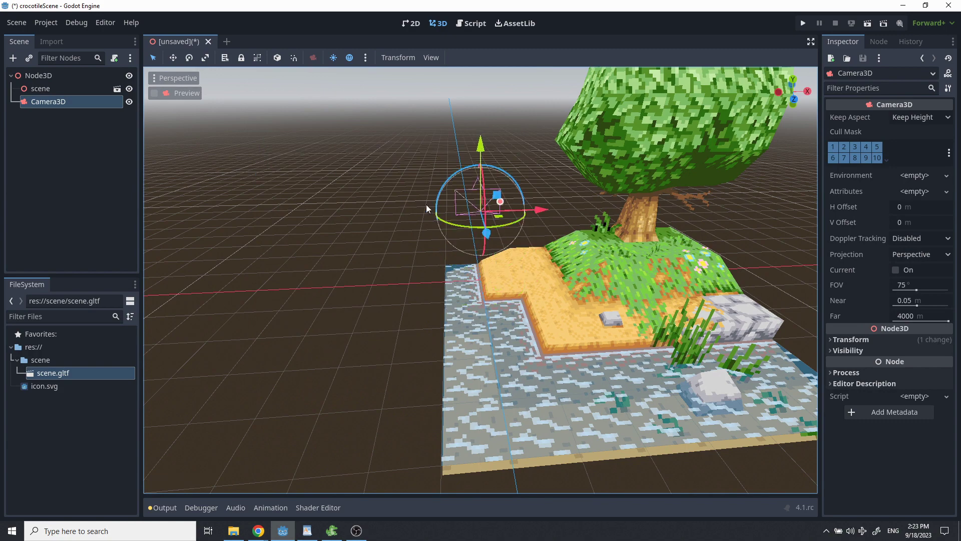
{"action": "scroll", "coordinate": [409, 256], "scroll_direction": "down", "scroll_amount": 5}
{"action": "middle_click_drag", "start_coordinate": [408, 264], "coordinate": [553, 249]}
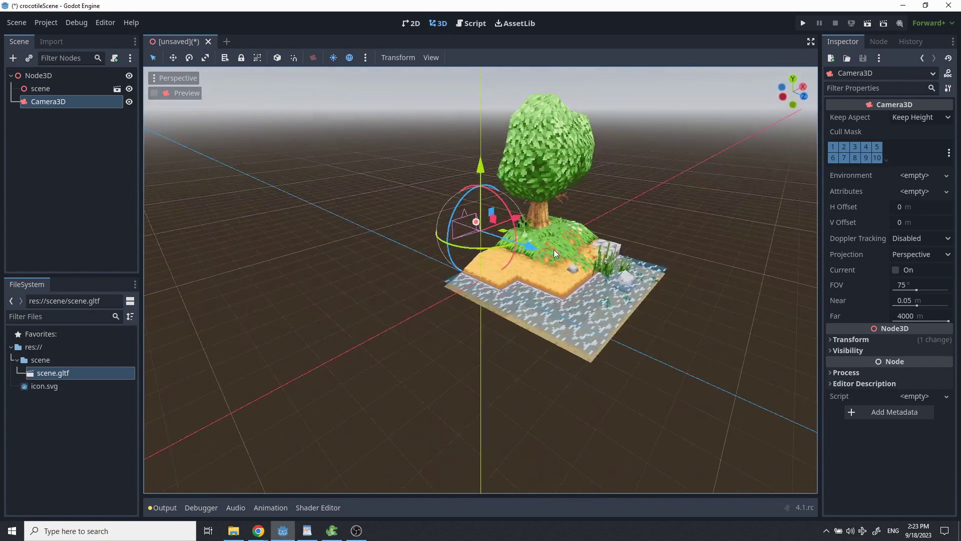
{"action": "left_click_drag", "start_coordinate": [530, 245], "coordinate": [657, 283]}
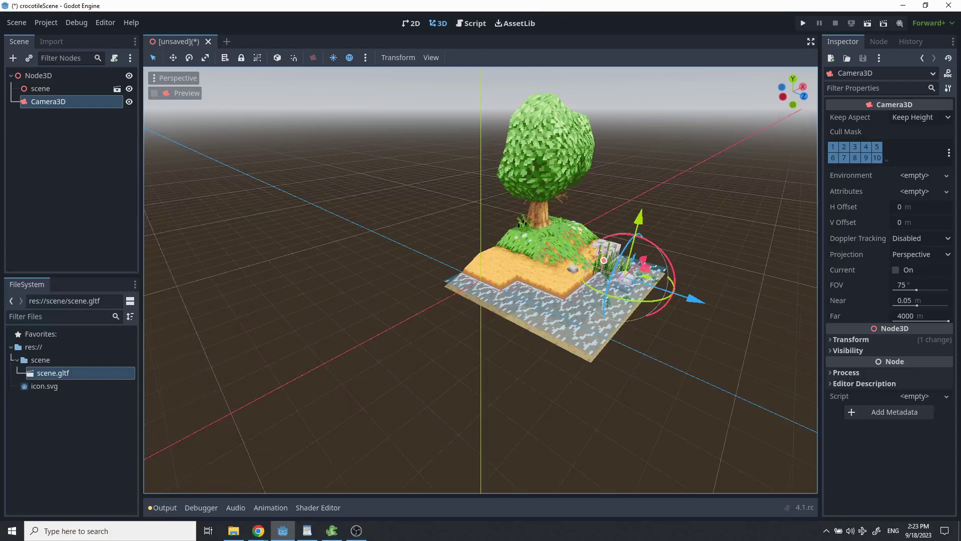
{"action": "middle_click_drag", "start_coordinate": [657, 283], "coordinate": [525, 283]}
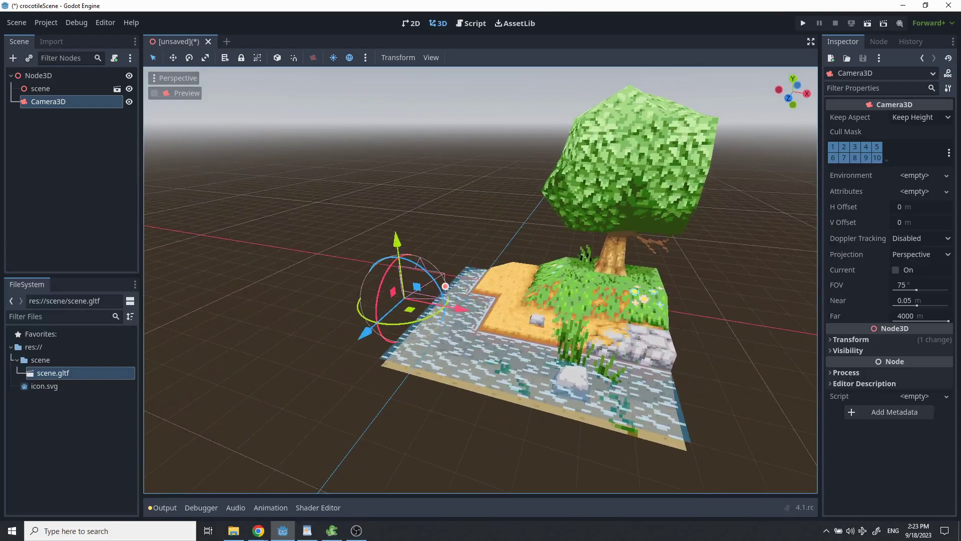
- Add a CharacterBody3D node as a child of the root Node3D
{"action": "left_click", "coordinate": [23, 76]}
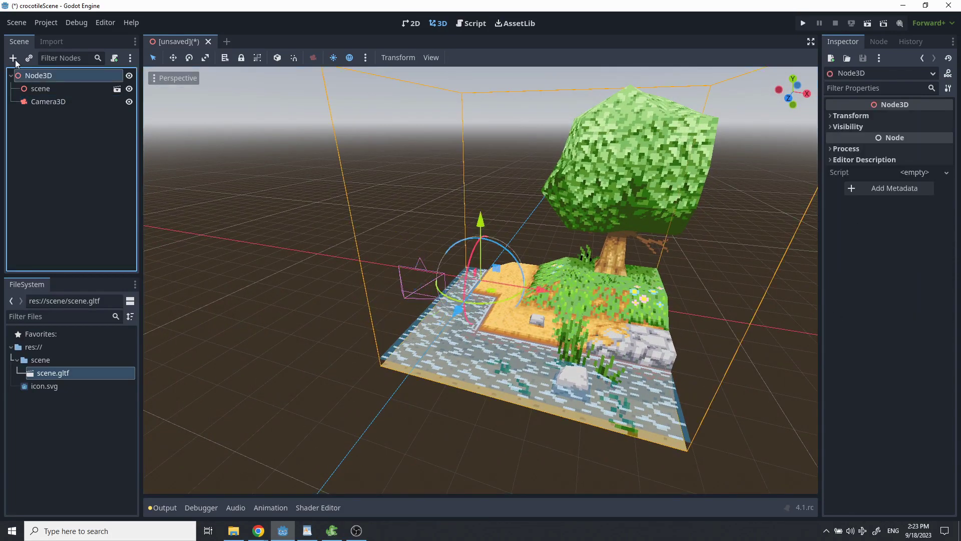
{"action": "left_click", "coordinate": [13, 58]}
{"action": "type", "text": "ch"}
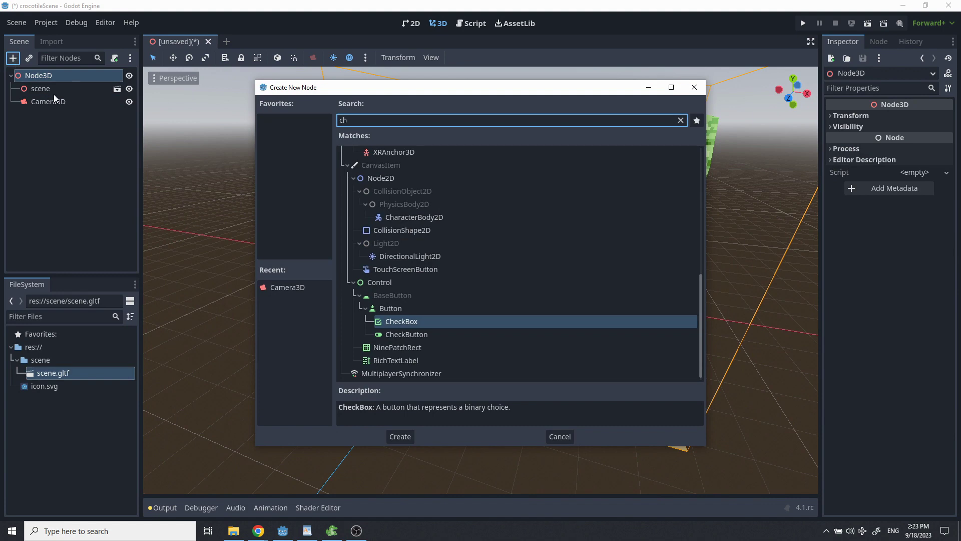
{"action": "type", "text": "a"}
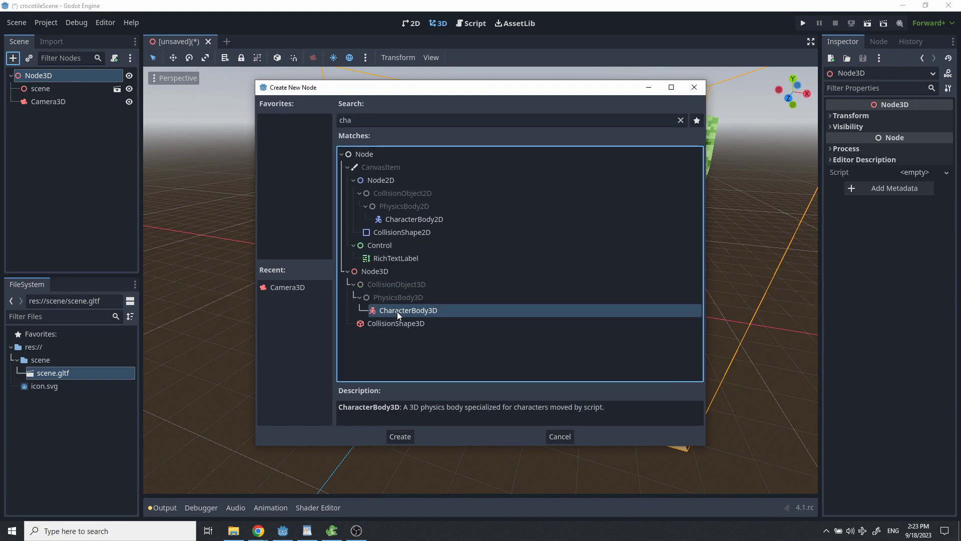
{"action": "double_click", "coordinate": [398, 311]}
{"action": "middle_click_drag", "start_coordinate": [319, 253], "coordinate": [434, 245]}
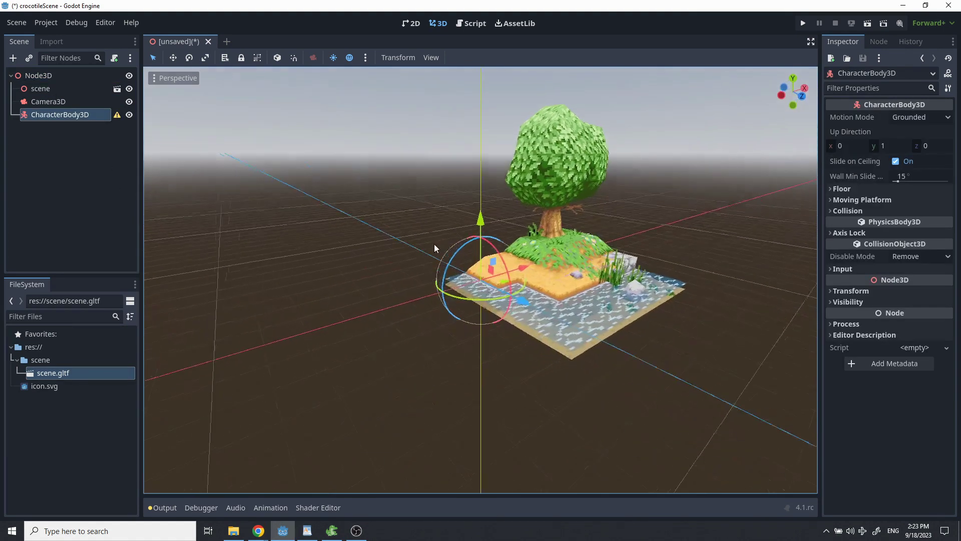
{"action": "scroll", "coordinate": [436, 244], "scroll_direction": "up", "scroll_amount": 3}
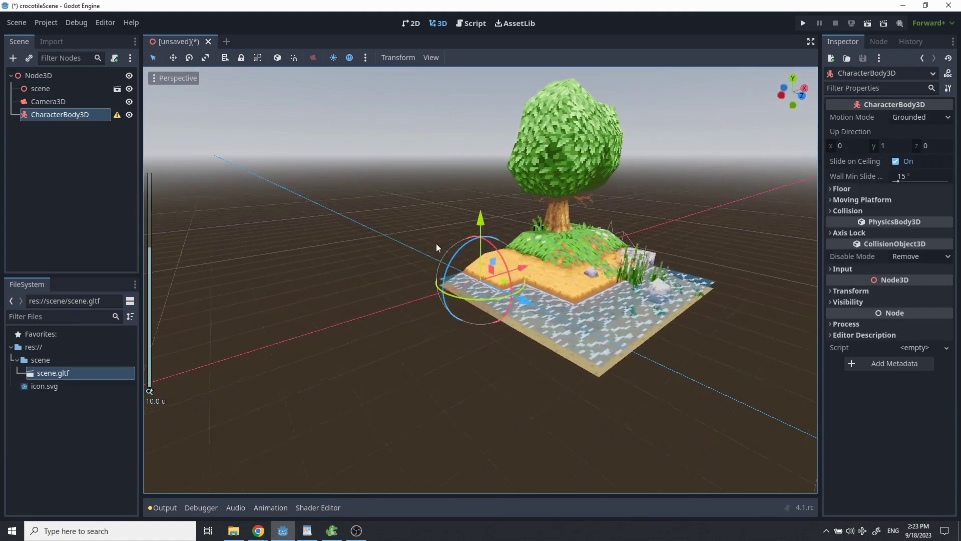
- Add a MeshInstance3D node as a child of CharacterBody3D
{"action": "left_click", "coordinate": [13, 58]}
{"action": "type", "text": "mes"}
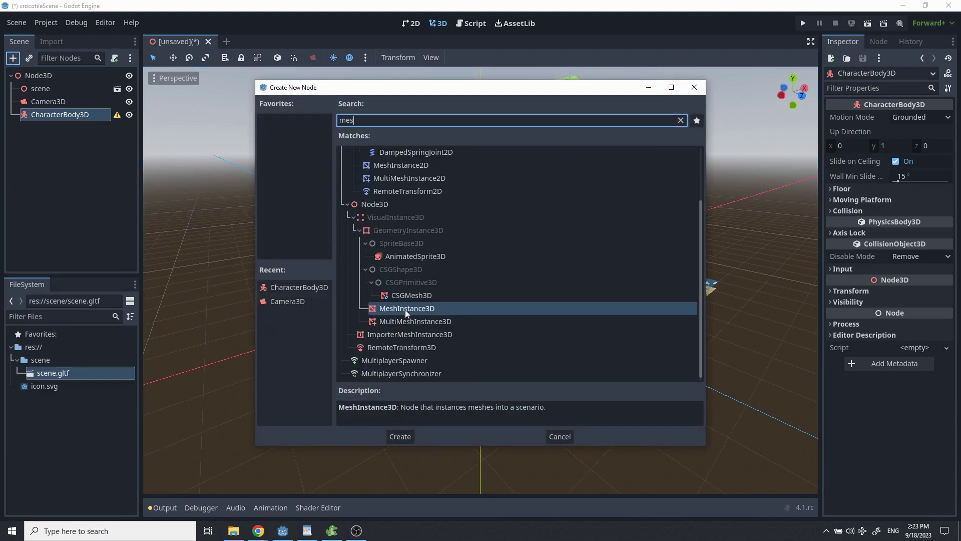
{"action": "double_click", "coordinate": [406, 309]}
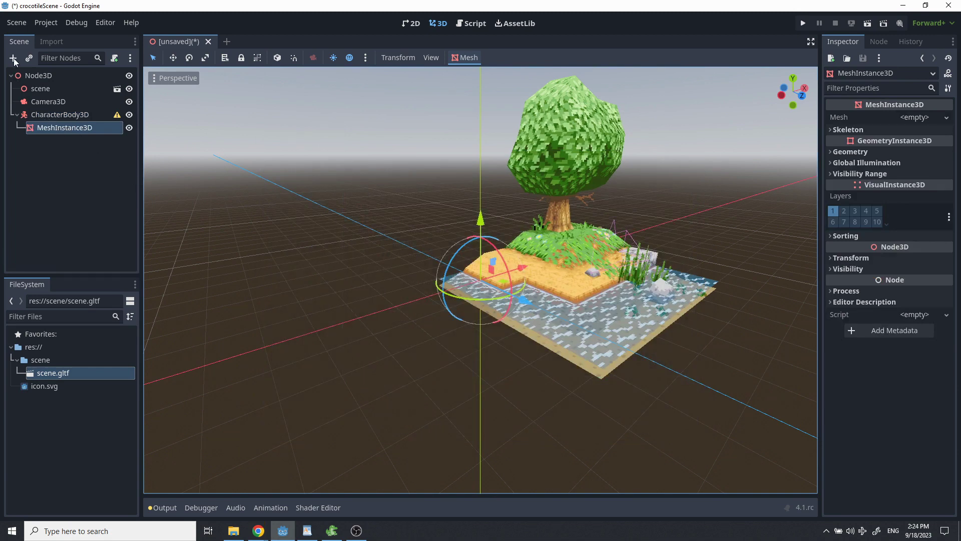
- Add a CollisionShape3D node as a child of CharacterBody3D
{"action": "left_click", "coordinate": [53, 115]}
{"action": "left_click", "coordinate": [13, 58]}
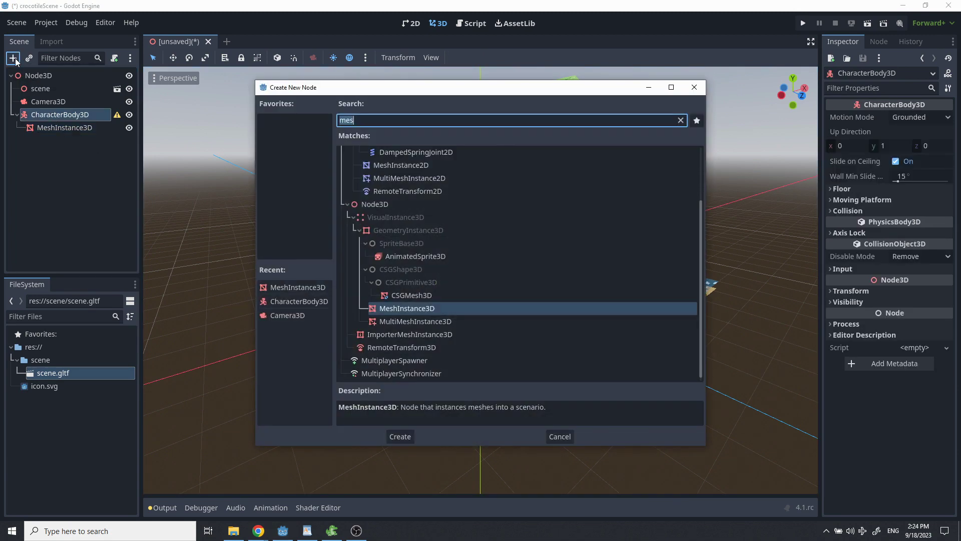
{"action": "type", "text": "col"}
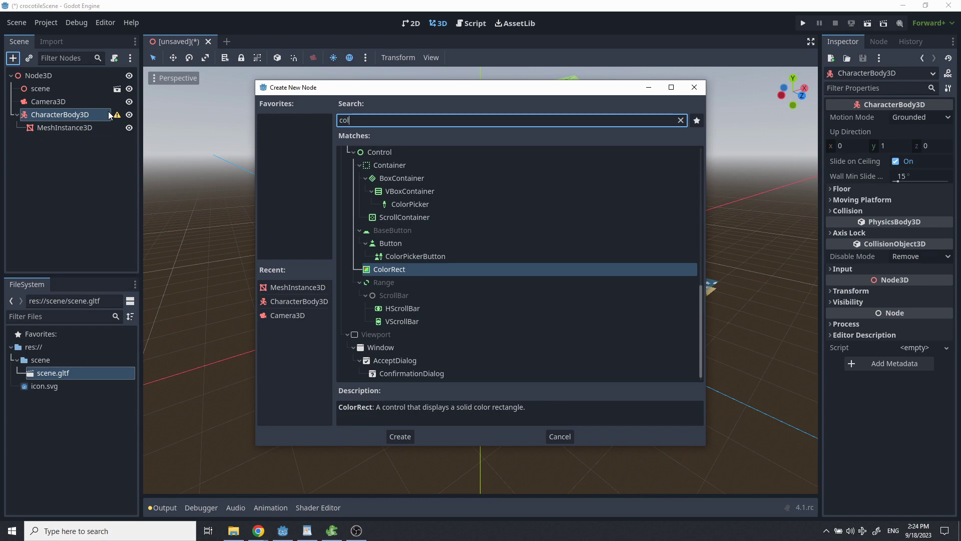
{"action": "type", "text": "l"}
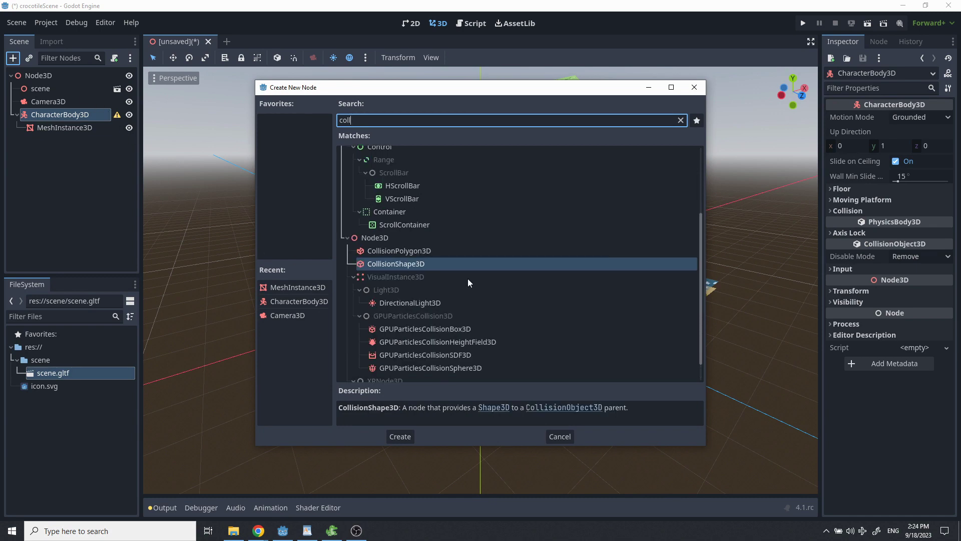
{"action": "double_click", "coordinate": [424, 263]}
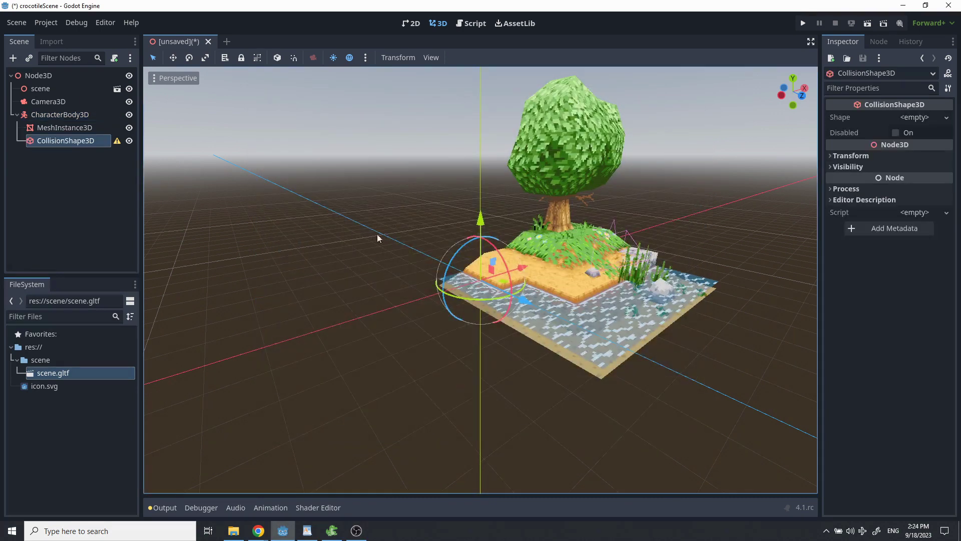
- Assign a new CapsuleMesh to the MeshInstance3D under CharacterBody3D
{"action": "left_click", "coordinate": [67, 128]}
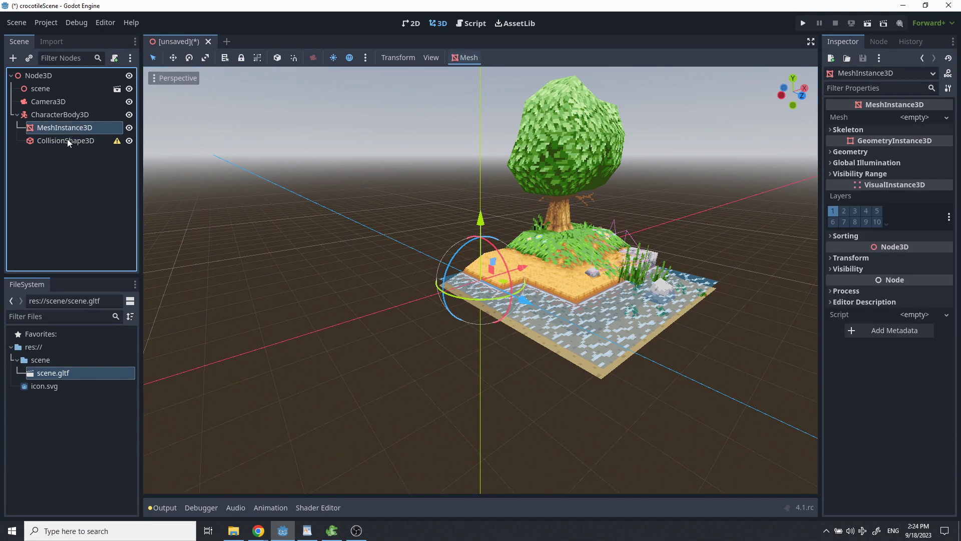
{"action": "left_click", "coordinate": [74, 140]}
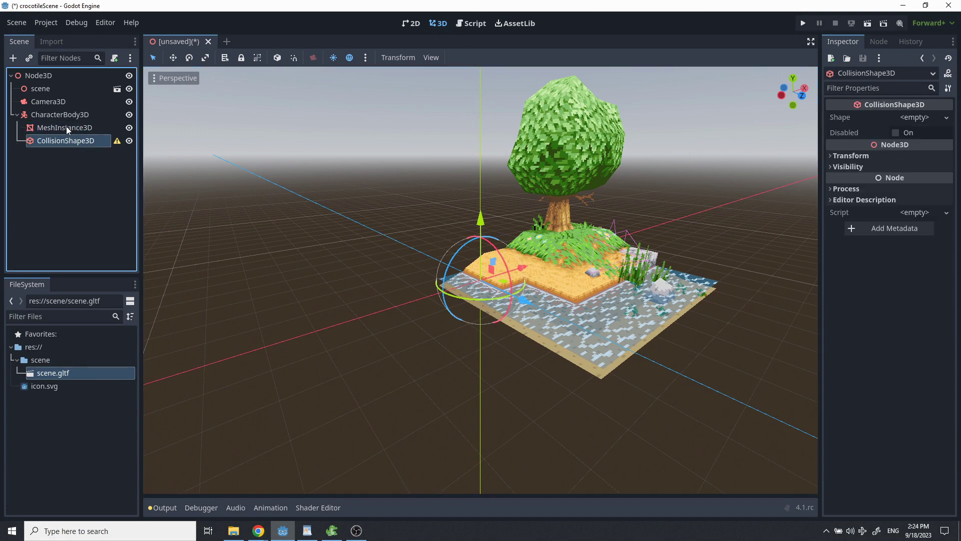
{"action": "left_click", "coordinate": [67, 127]}
{"action": "left_click", "coordinate": [947, 117]}
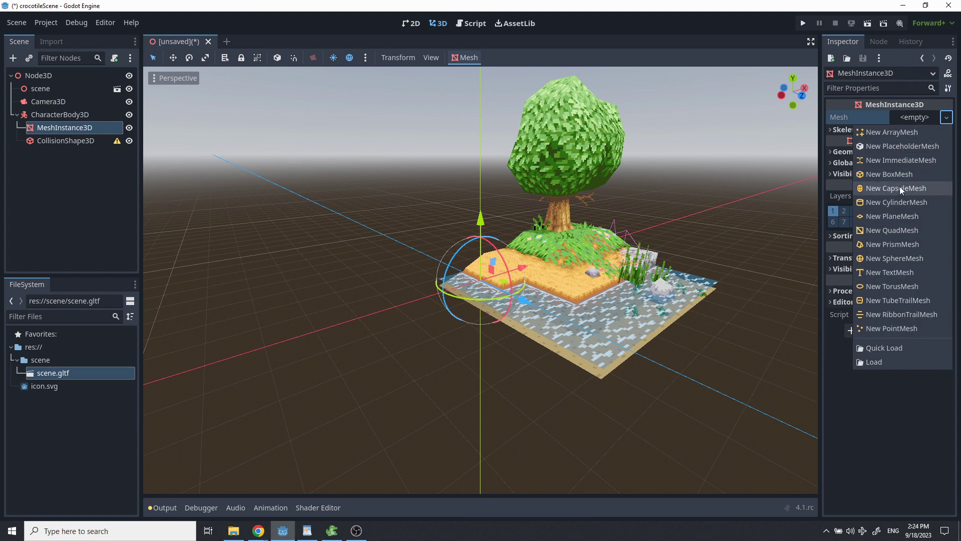
{"action": "left_click", "coordinate": [900, 189]}
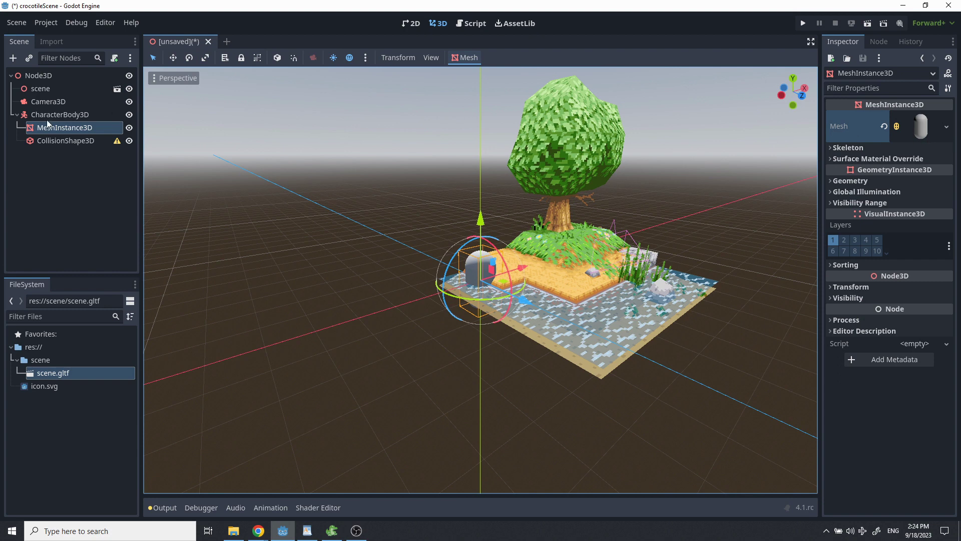
- Assign a new CapsuleShape3D as the shape of the CollisionShape3D node
{"action": "left_click", "coordinate": [72, 144]}
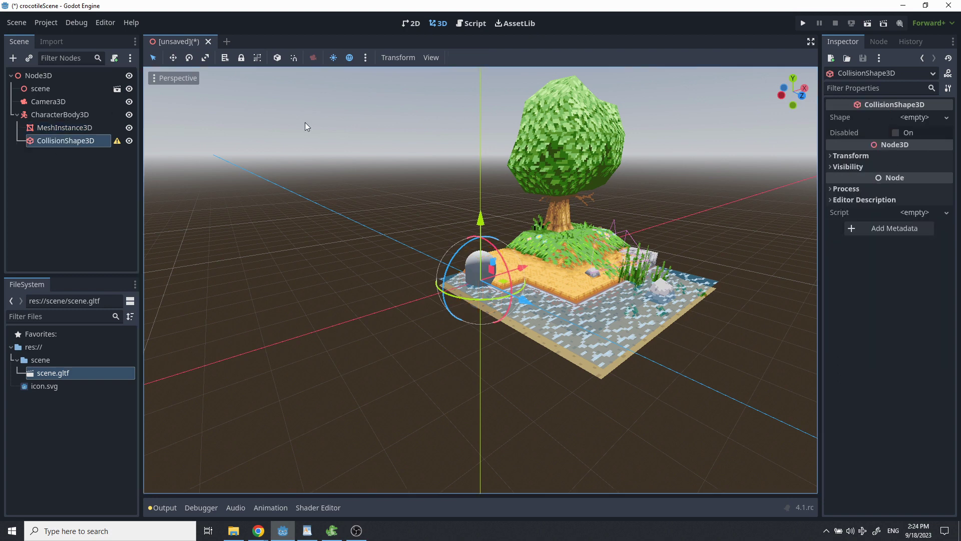
{"action": "left_click", "coordinate": [947, 118]}
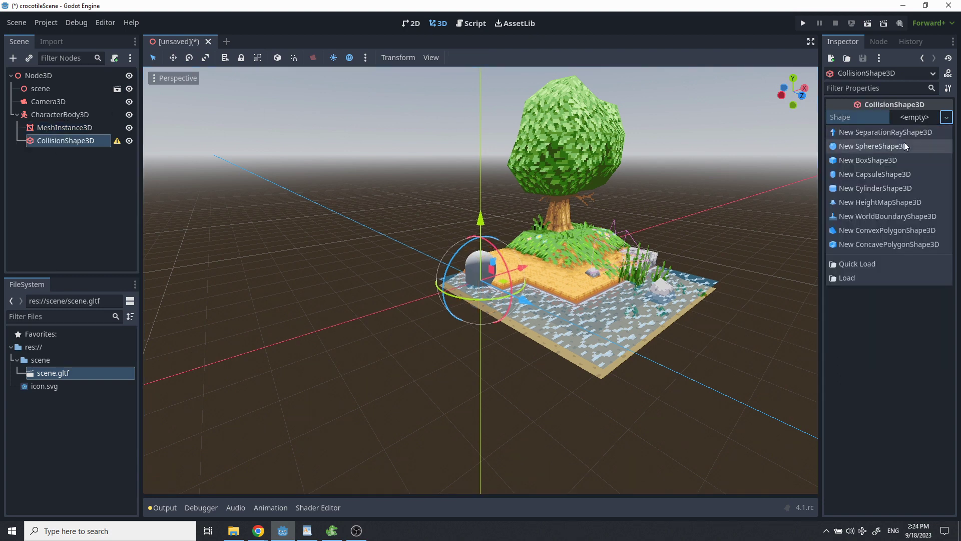
{"action": "left_click", "coordinate": [894, 173]}
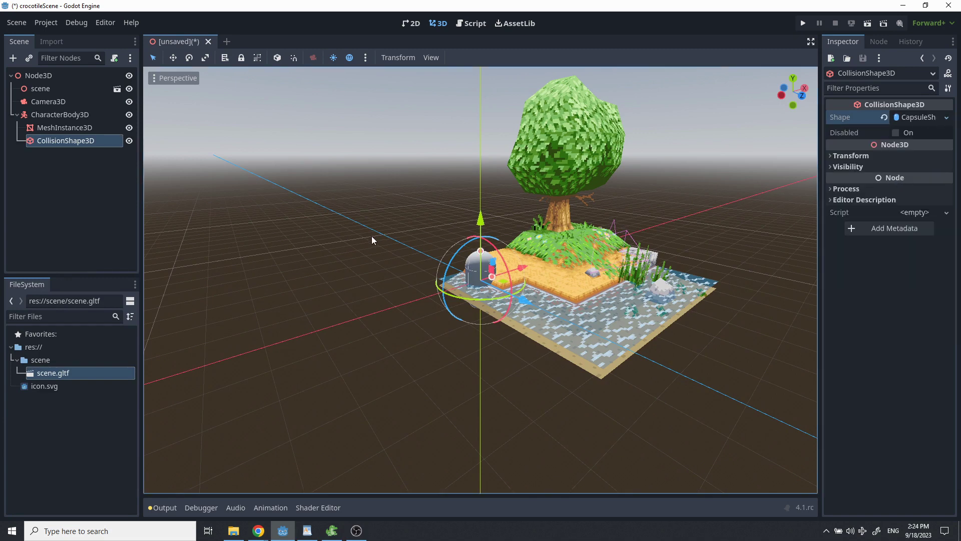
{"action": "left_click", "coordinate": [71, 201]}
- Raise the CharacterBody3D along the Y axis until the whole capsule sits above the ground of the island
{"action": "left_click", "coordinate": [62, 114]}
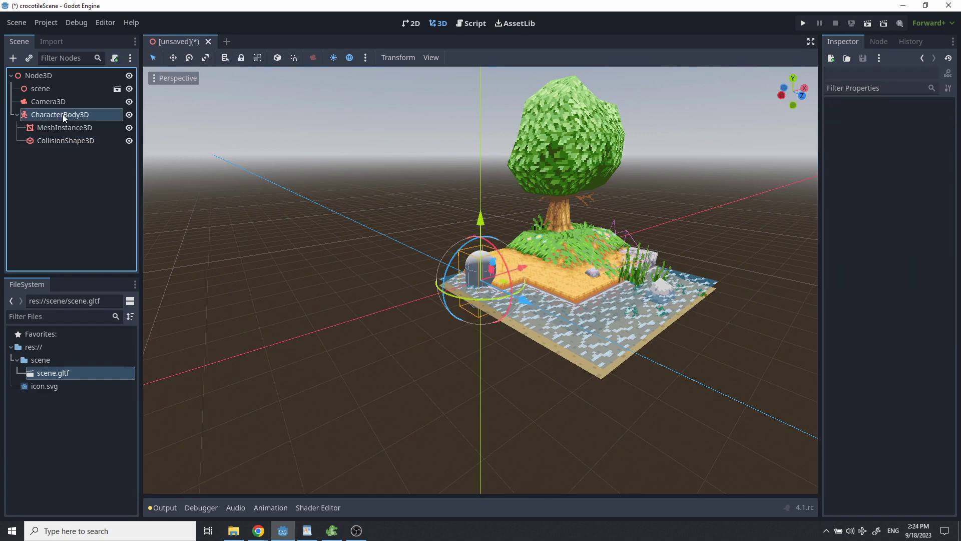
{"action": "left_click_drag", "start_coordinate": [481, 220], "coordinate": [484, 170]}
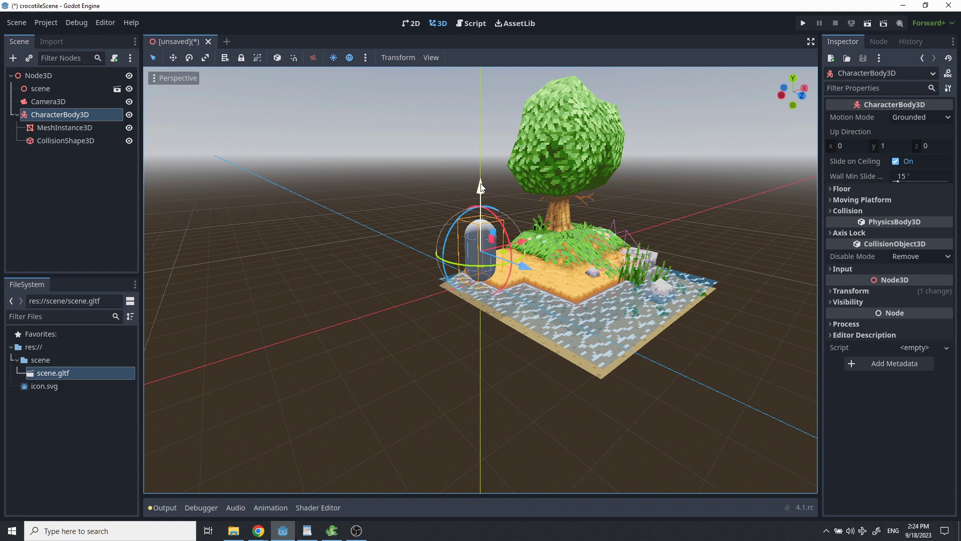
{"action": "middle_click_drag", "start_coordinate": [482, 264], "coordinate": [442, 251]}
{"action": "scroll", "coordinate": [459, 240], "scroll_direction": "up", "scroll_amount": 3}
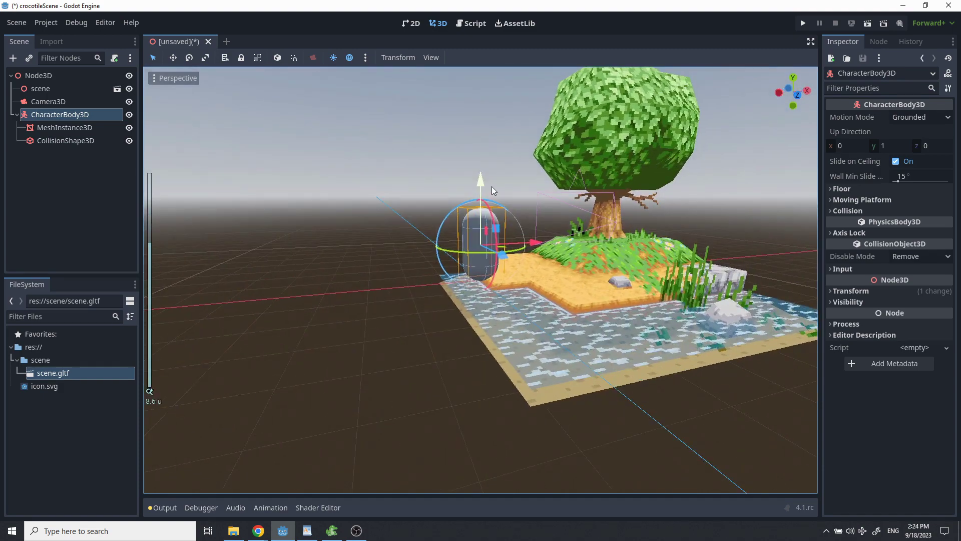
{"action": "left_click_drag", "start_coordinate": [479, 172], "coordinate": [479, 131], "text": "ctrl"}
- Reparent the Camera3D node so it becomes a child of CharacterBody3D
{"action": "middle_click_drag", "start_coordinate": [438, 194], "coordinate": [506, 202]}
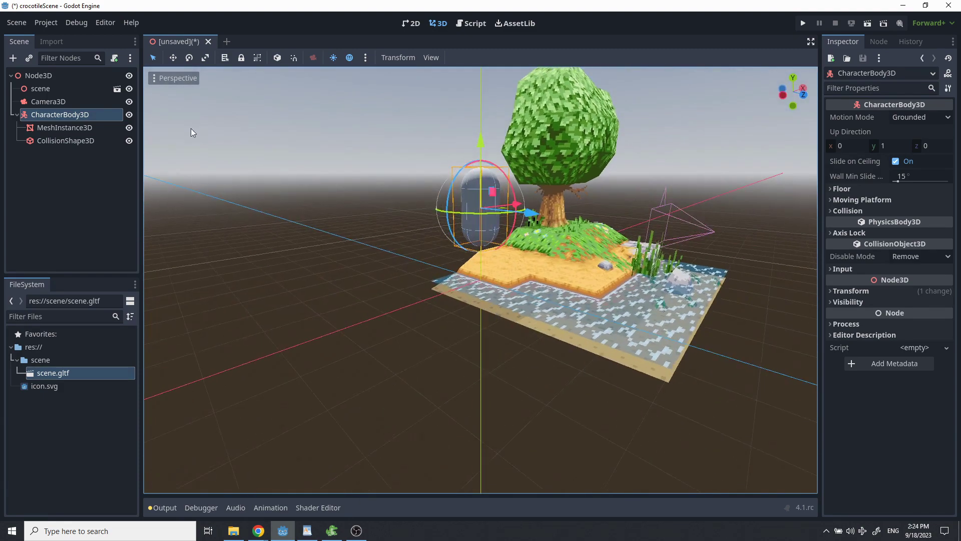
{"action": "left_click", "coordinate": [43, 102]}
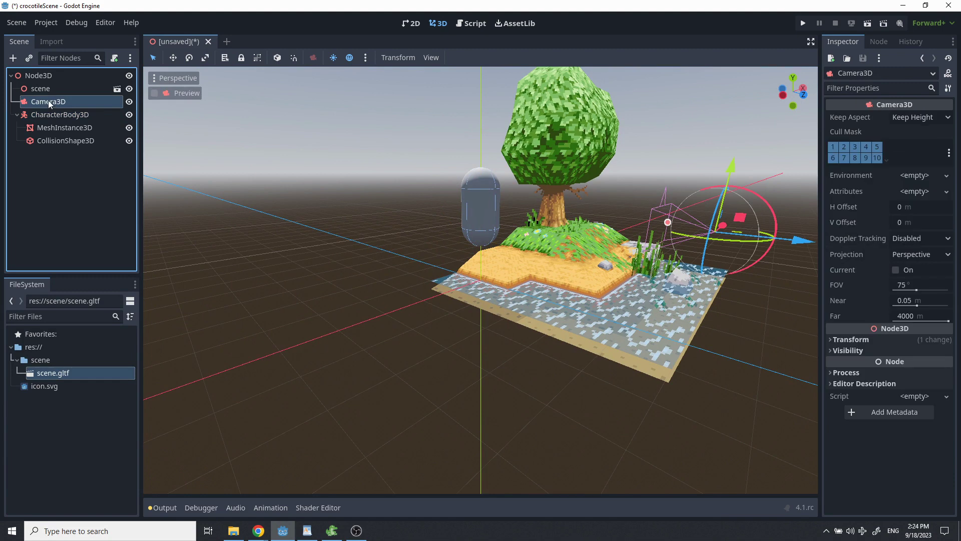
{"action": "left_click_drag", "start_coordinate": [48, 101], "coordinate": [50, 119]}
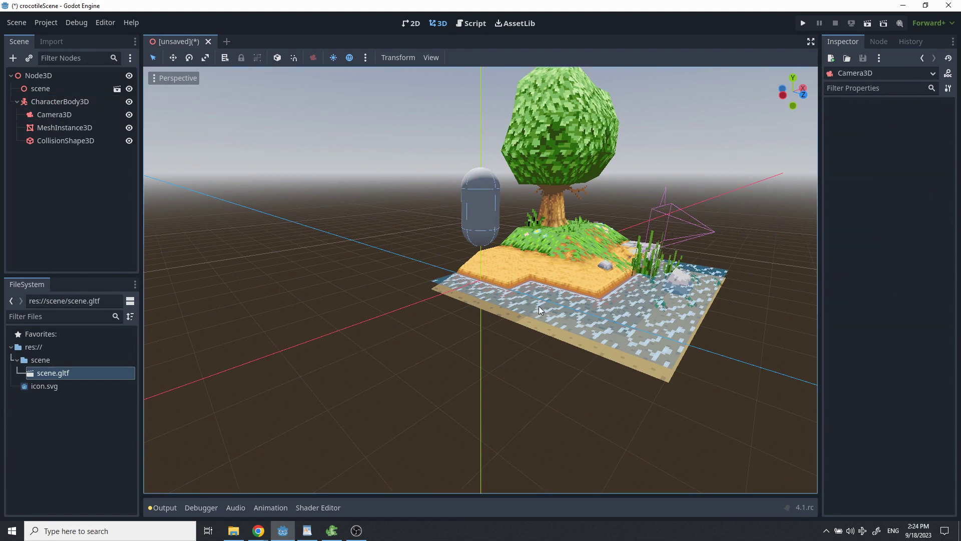
- Raise the camera along its Y axis above the character and tilt it slightly downward
{"action": "mouse_move", "coordinate": [540, 311]}
{"action": "middle_mouse_down"}
{"action": "mouse_move", "coordinate": [475, 313]}
{"action": "mouse_move", "coordinate": [535, 318]}
{"action": "mouse_move", "coordinate": [556, 308]}
{"action": "middle_mouse_up"}
{"action": "left_click", "coordinate": [698, 232]}
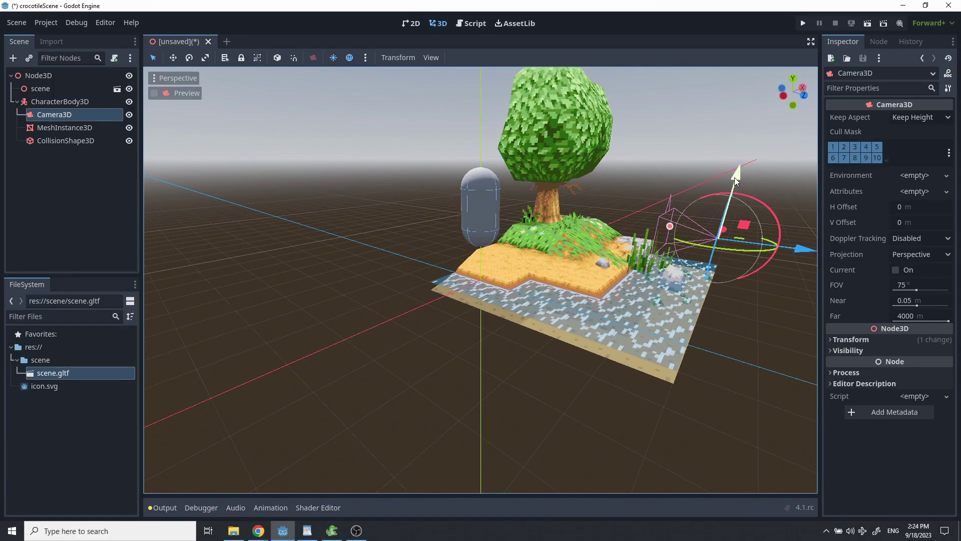
{"action": "left_click_drag", "start_coordinate": [734, 177], "coordinate": [755, 107]}
{"action": "middle_click_drag", "start_coordinate": [666, 217], "coordinate": [541, 228]}
{"action": "left_click_drag", "start_coordinate": [355, 175], "coordinate": [357, 94]}
{"action": "scroll", "coordinate": [422, 167], "scroll_direction": "down", "scroll_amount": 3}
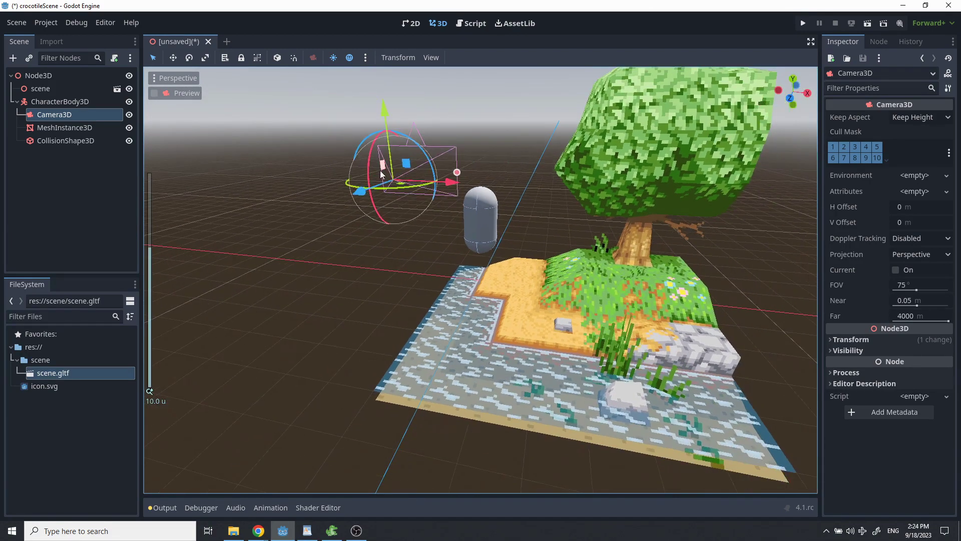
{"action": "left_click_drag", "start_coordinate": [371, 169], "coordinate": [369, 161]}
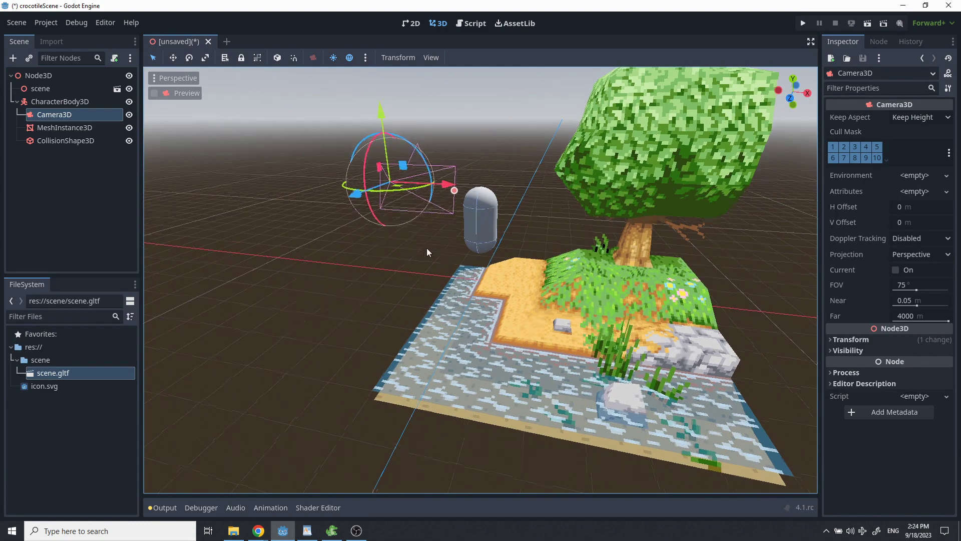
{"action": "middle_click_drag", "start_coordinate": [427, 248], "coordinate": [358, 254]}
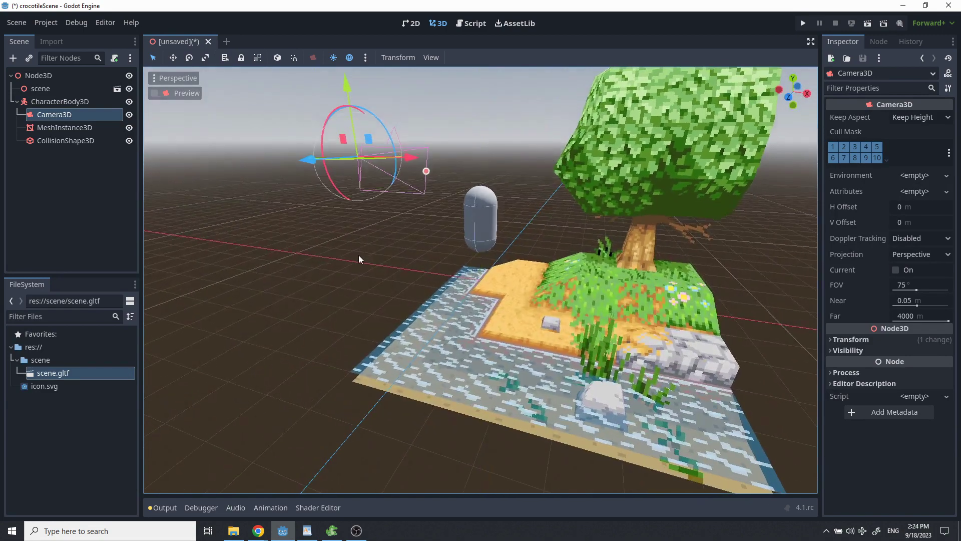
{"action": "left_click", "coordinate": [358, 255]}
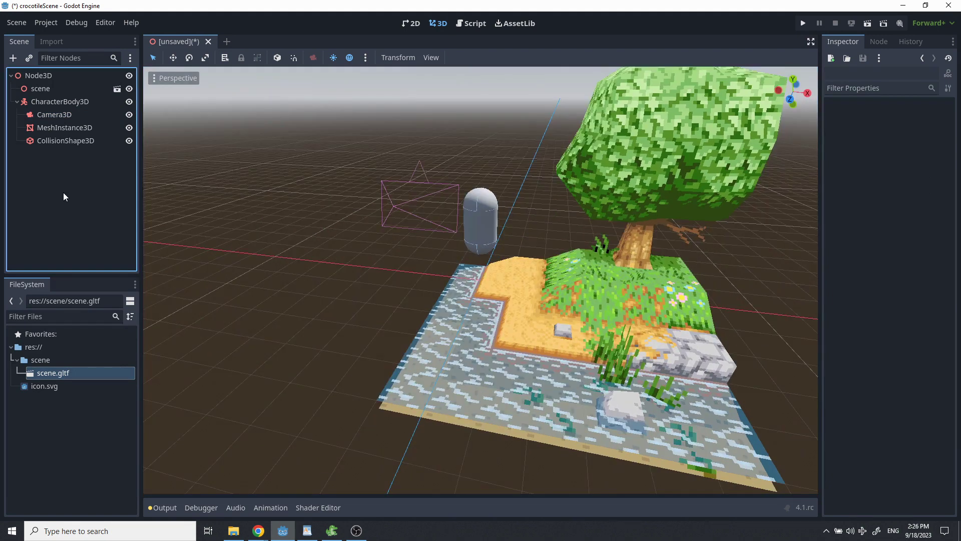
- Save the scene as myScene.tscn in the project's scene folder
{"action": "key", "text": "ctrl+s"}
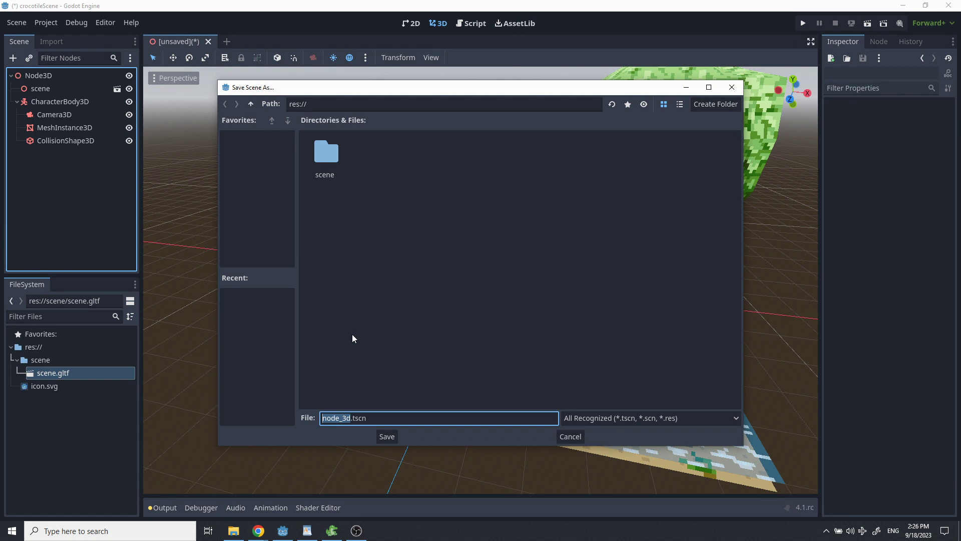
{"action": "type", "text": "myScene"}
{"action": "double_click", "coordinate": [332, 161]}
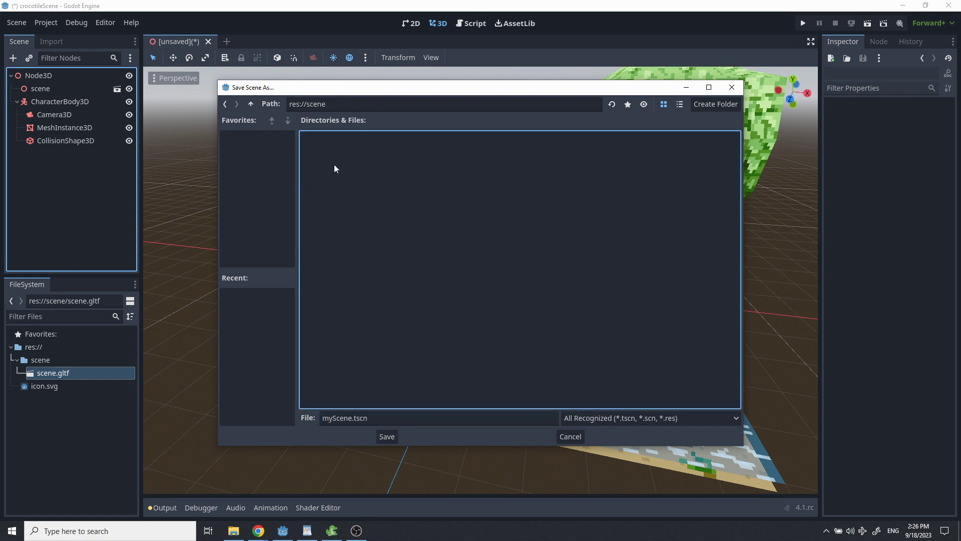
{"action": "left_click", "coordinate": [390, 437]}
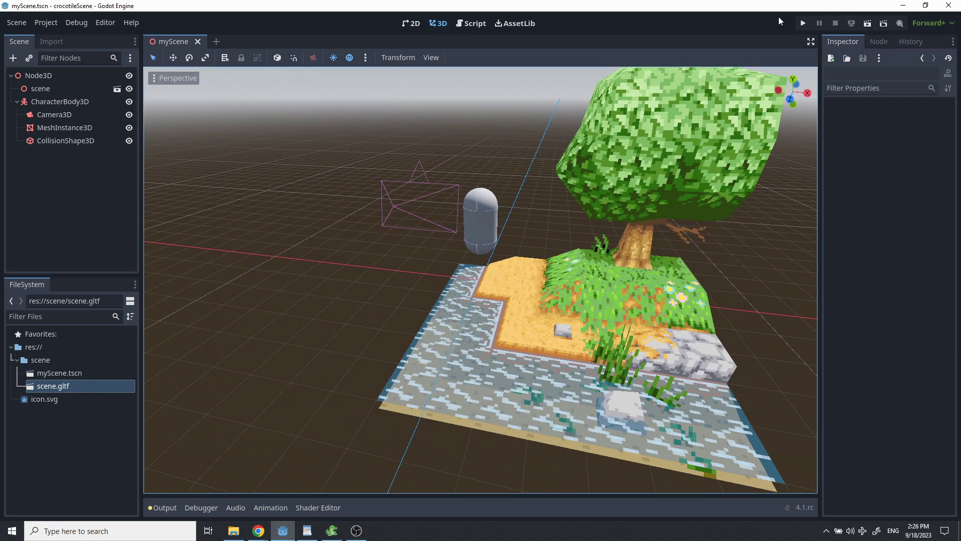
- Run the project with the current scene as the main scene, inspect the camera view, and close the game window
{"action": "left_click", "coordinate": [802, 24]}
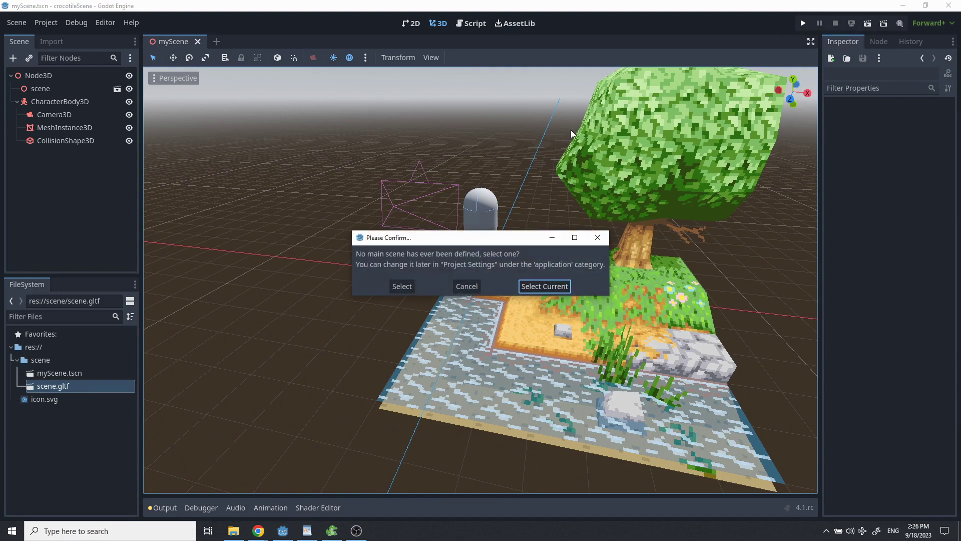
{"action": "left_click", "coordinate": [530, 284]}
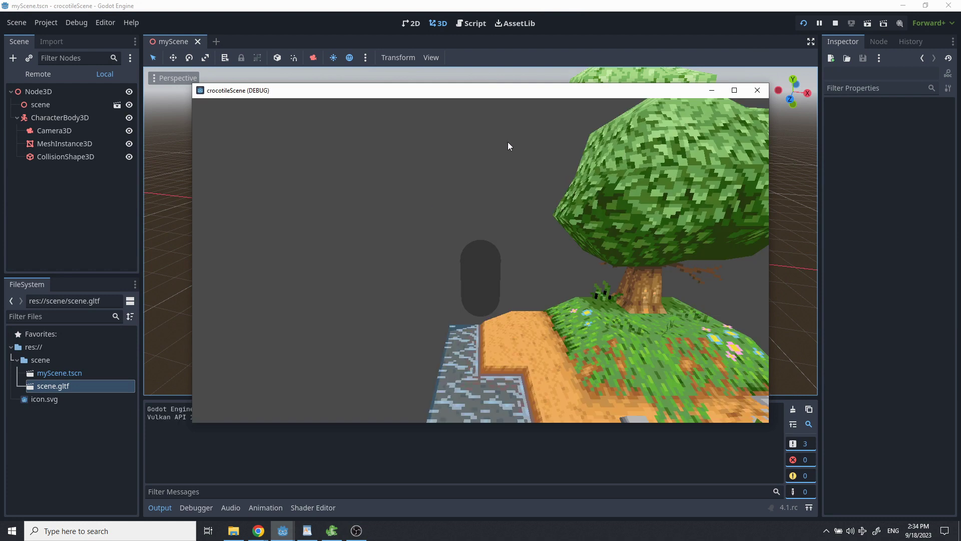
{"action": "left_click_drag", "start_coordinate": [574, 96], "coordinate": [356, 67]}
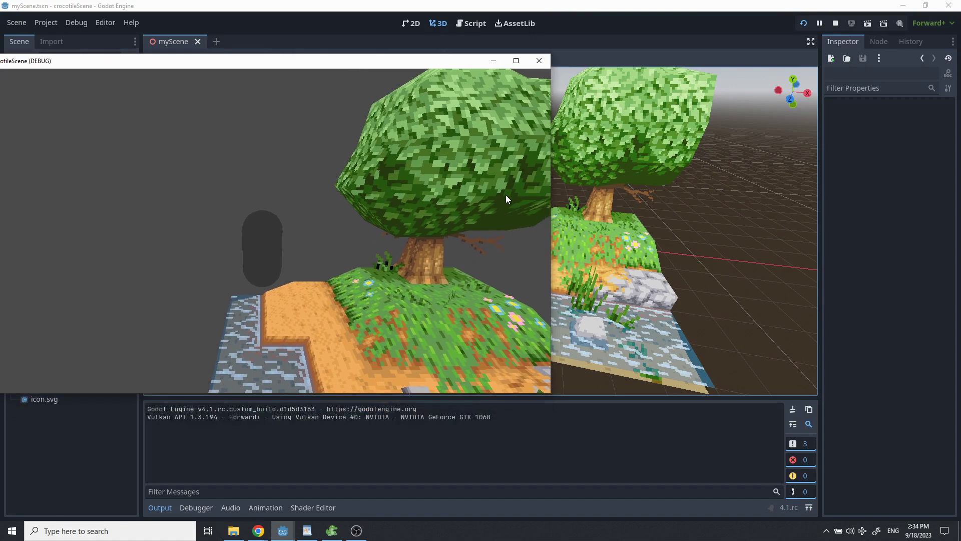
{"action": "left_click", "coordinate": [539, 61]}
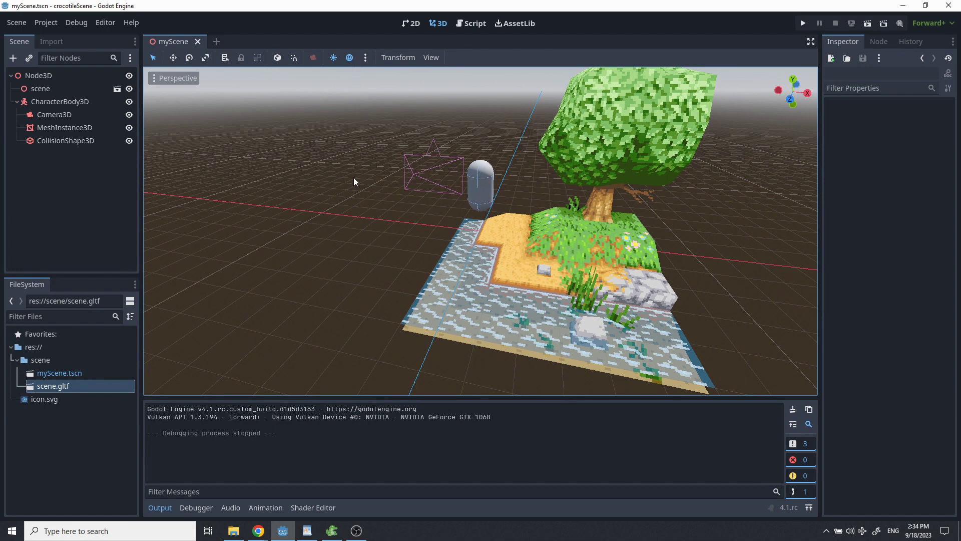
- Turn off the preview environment in the 3D viewport to compare the lighting with the running game
{"action": "left_click", "coordinate": [350, 58]}
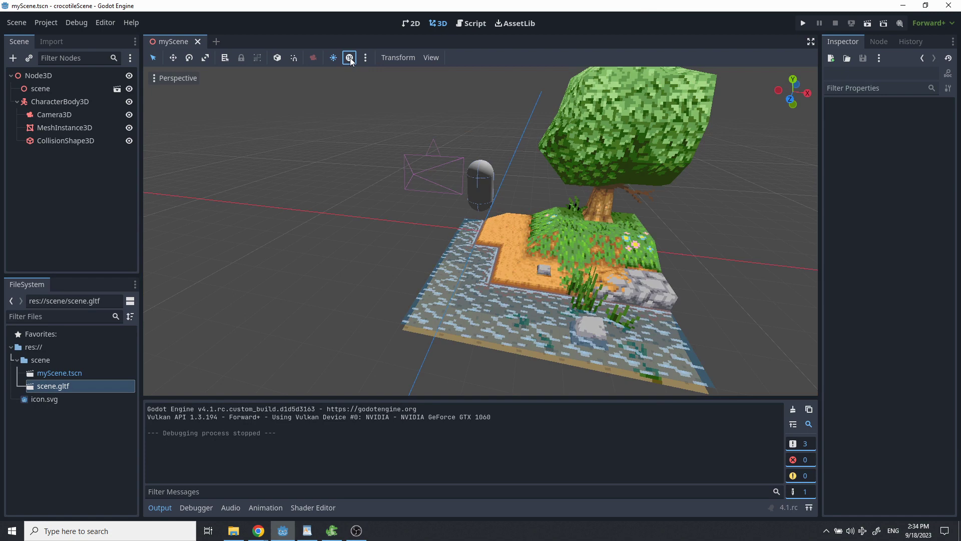
{"action": "left_click", "coordinate": [350, 58]}
{"action": "left_click", "coordinate": [350, 58]}
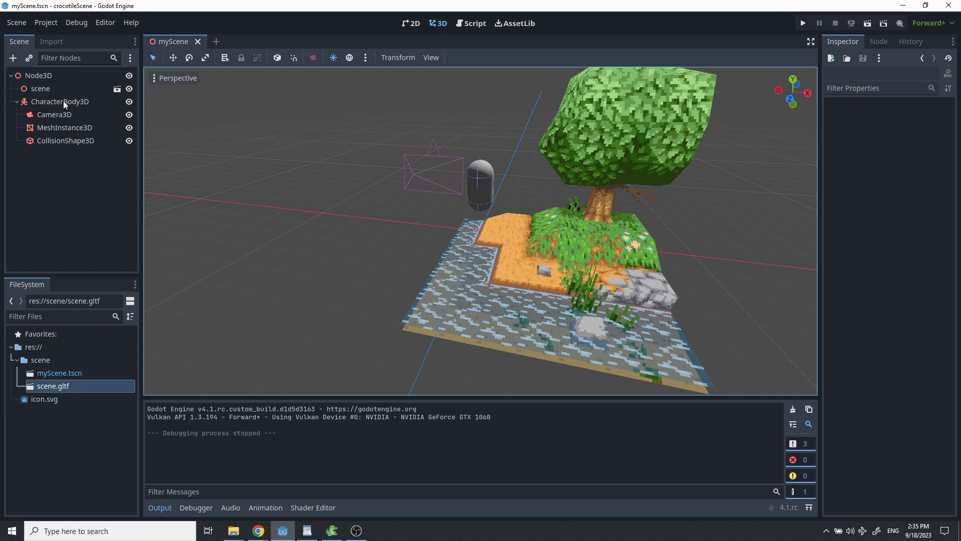
- Attach a new GDScript, CharacterBody3D.gd, with the Basic Movement template to CharacterBody3D and look through its code
{"action": "left_click", "coordinate": [95, 101]}
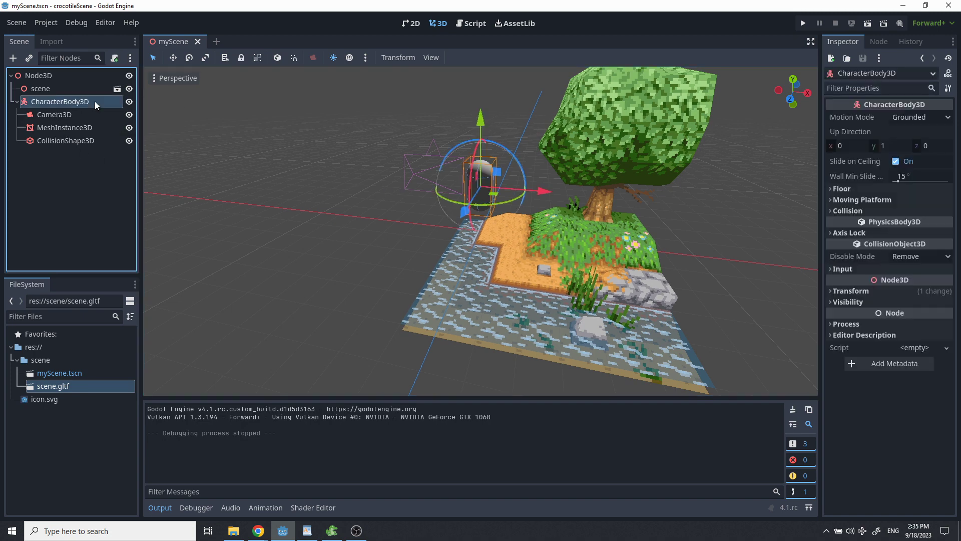
{"action": "left_click", "coordinate": [115, 58]}
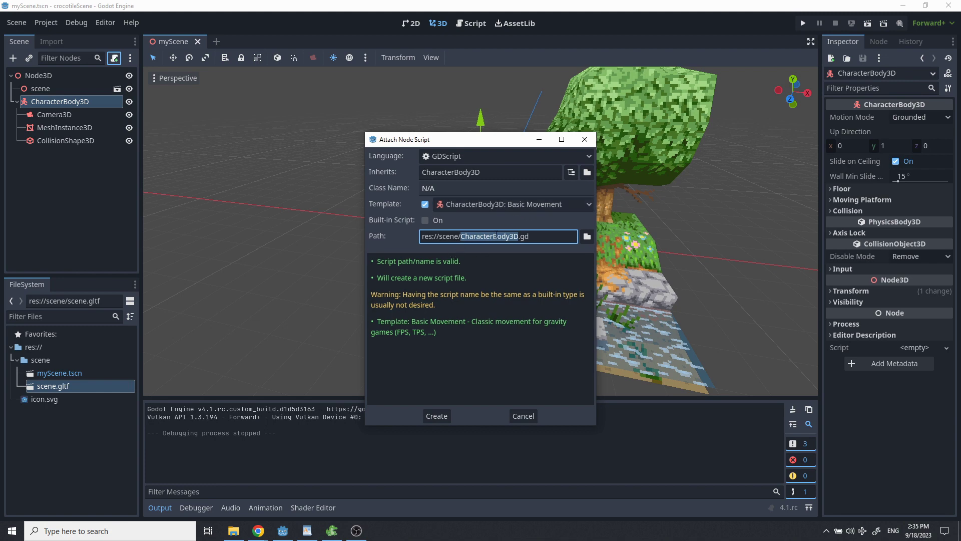
{"action": "left_click", "coordinate": [437, 417]}
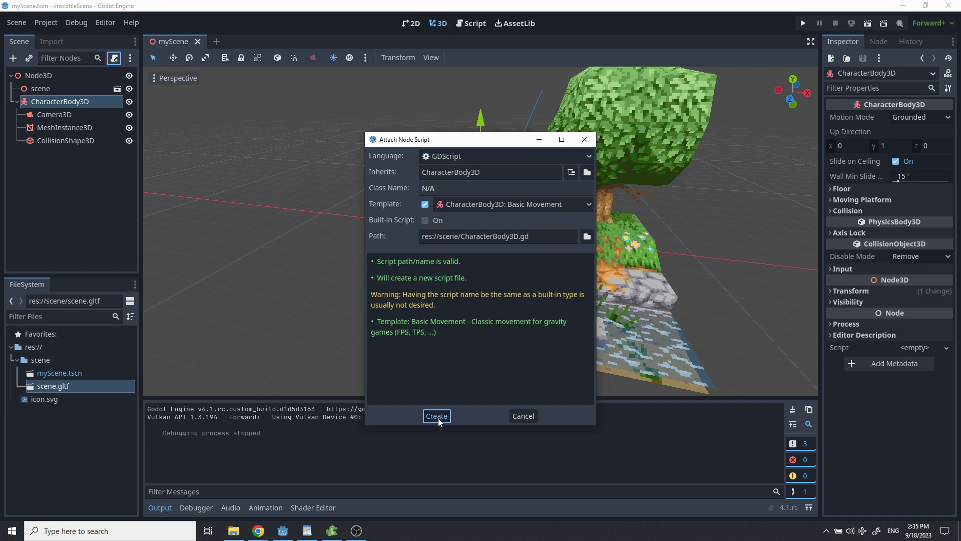
{"action": "scroll", "coordinate": [315, 154], "scroll_direction": "down", "scroll_amount": 2}
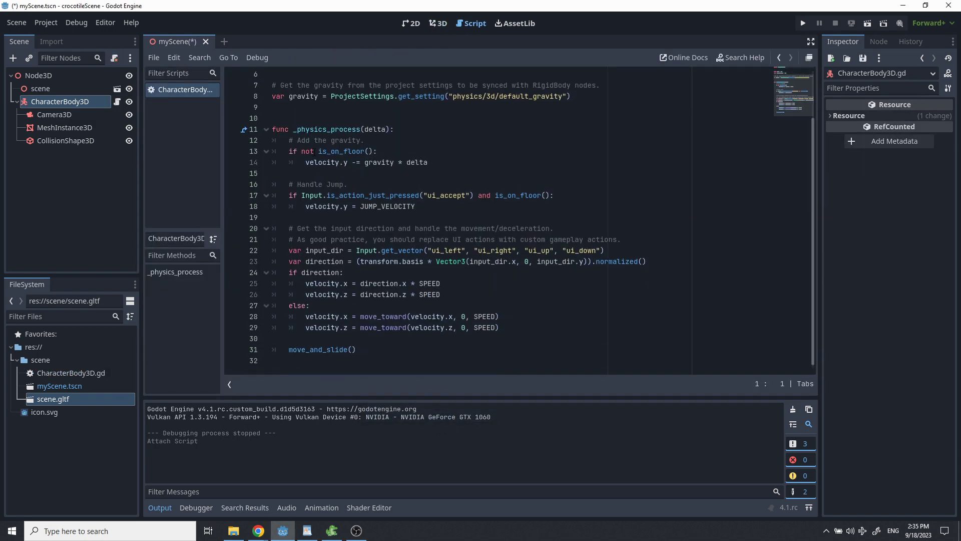
{"action": "scroll", "coordinate": [314, 153], "scroll_direction": "up", "scroll_amount": 2}
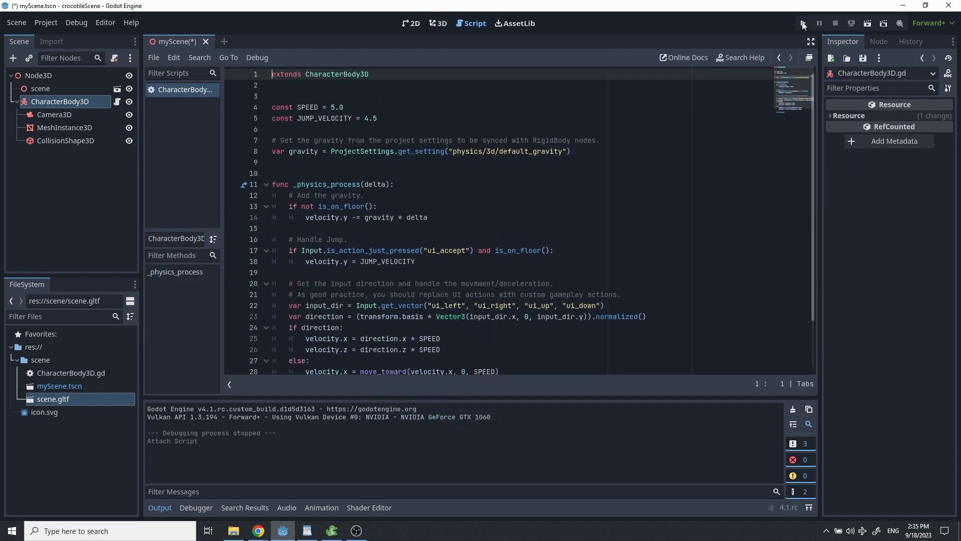
- Run the project to test the character with its movement script, and close the game window
{"action": "left_click", "coordinate": [803, 23]}
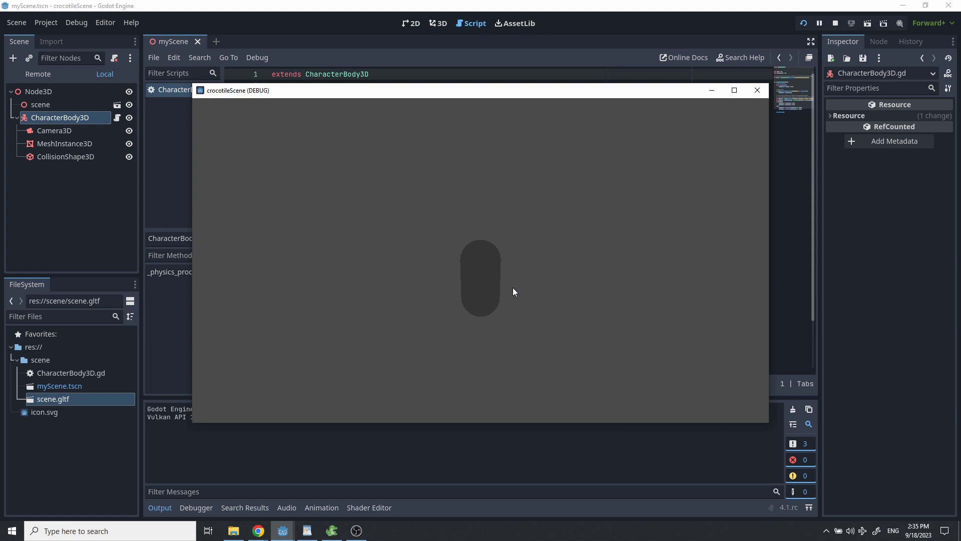
{"action": "left_click", "coordinate": [762, 91]}
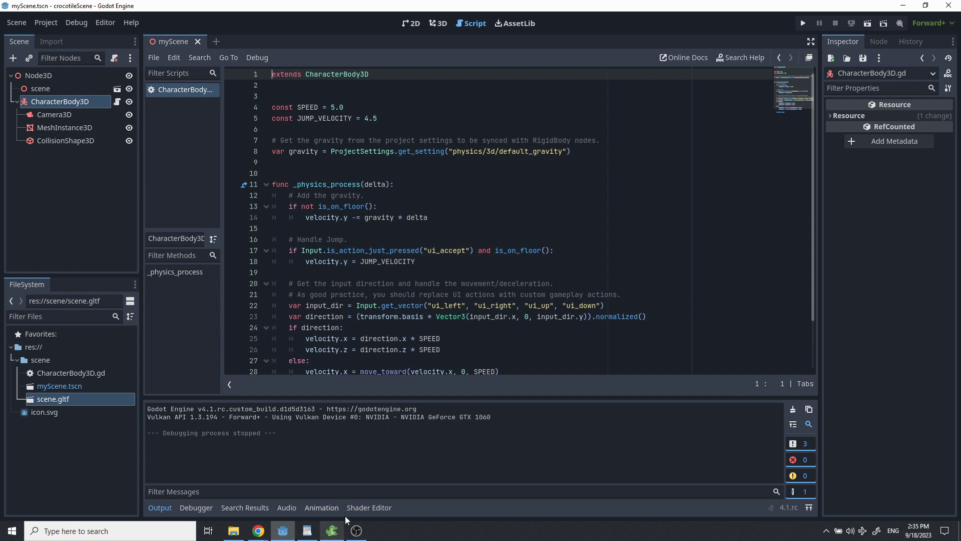
- Switch to the Godot documentation page on importing 3D scenes in Chrome and read the import hints on the collision name suffixes
{"action": "left_click", "coordinate": [258, 531]}
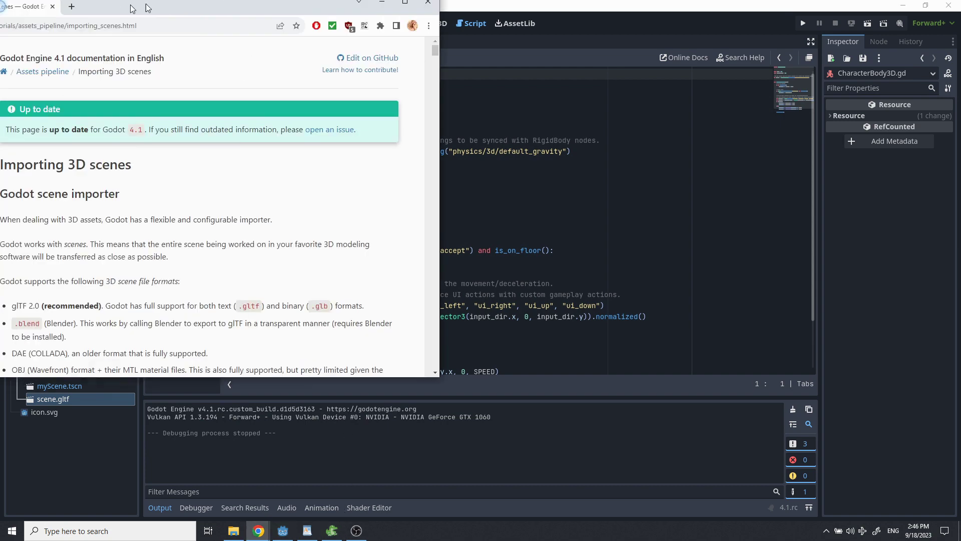
{"action": "left_click_drag", "start_coordinate": [300, 5], "coordinate": [554, 35]}
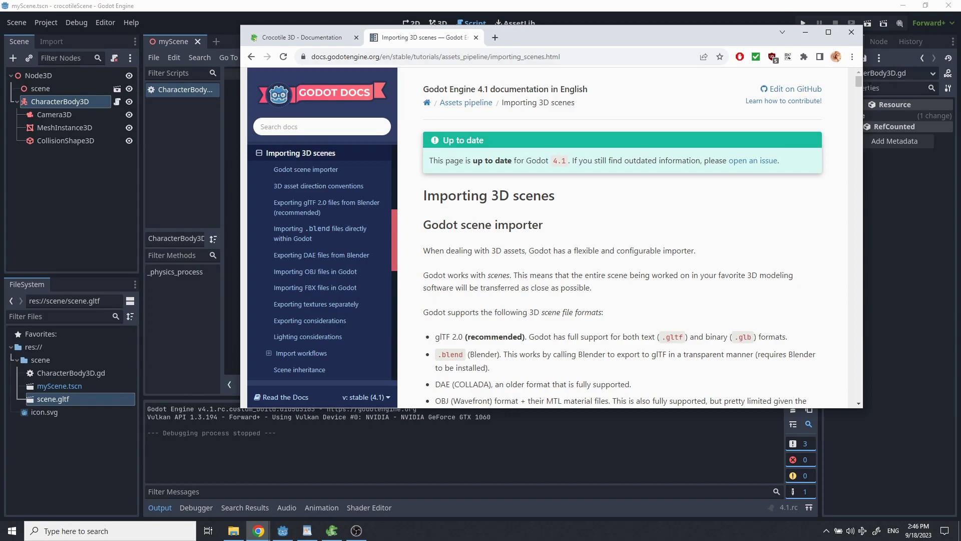
{"action": "left_click_drag", "start_coordinate": [860, 82], "coordinate": [860, 359]}
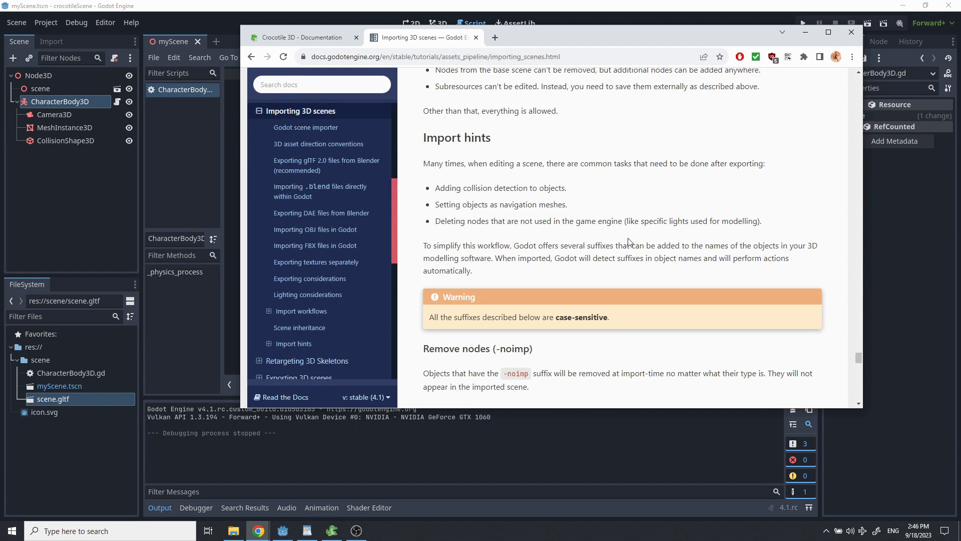
{"action": "scroll", "coordinate": [629, 241], "scroll_direction": "down", "scroll_amount": 4}
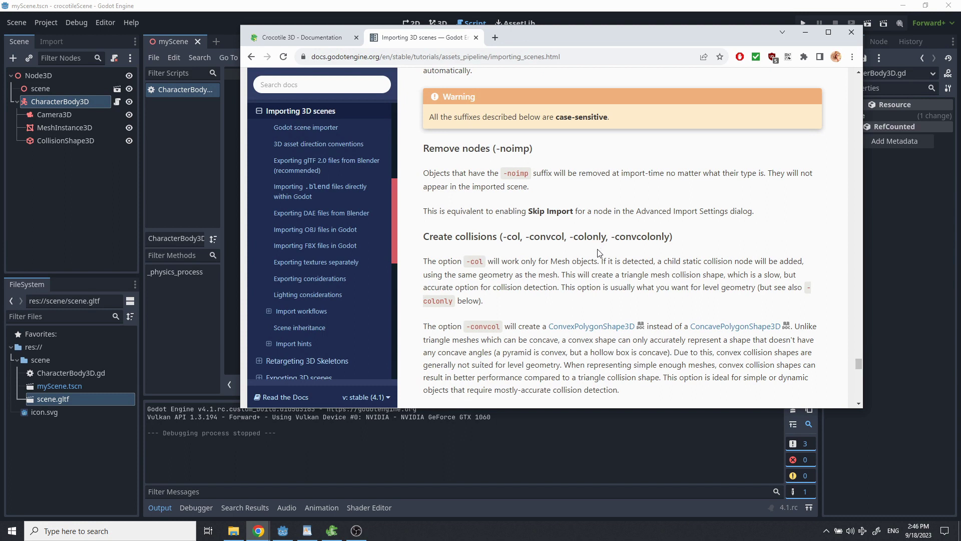
{"action": "scroll", "coordinate": [597, 253], "scroll_direction": "down", "scroll_amount": 1}
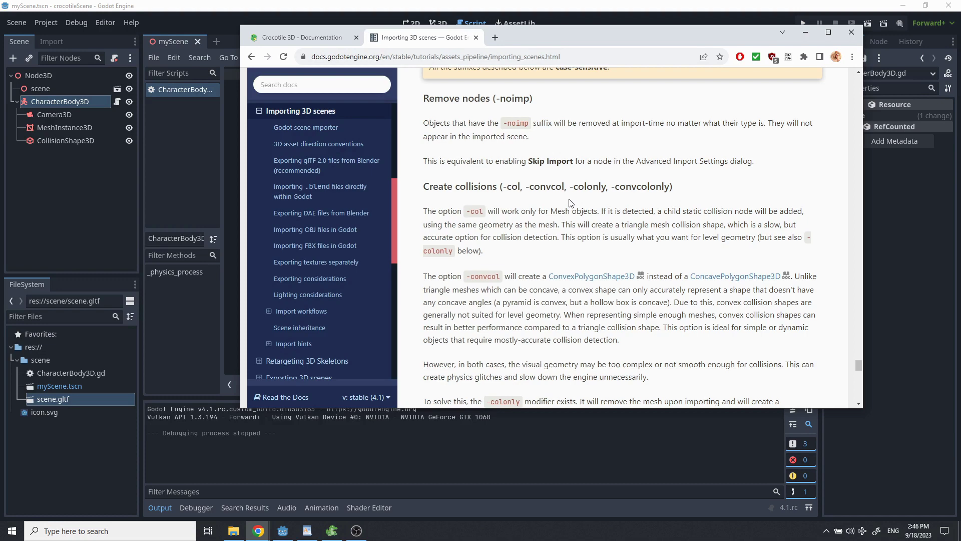
{"action": "left_click_drag", "start_coordinate": [522, 186], "coordinate": [510, 184]}
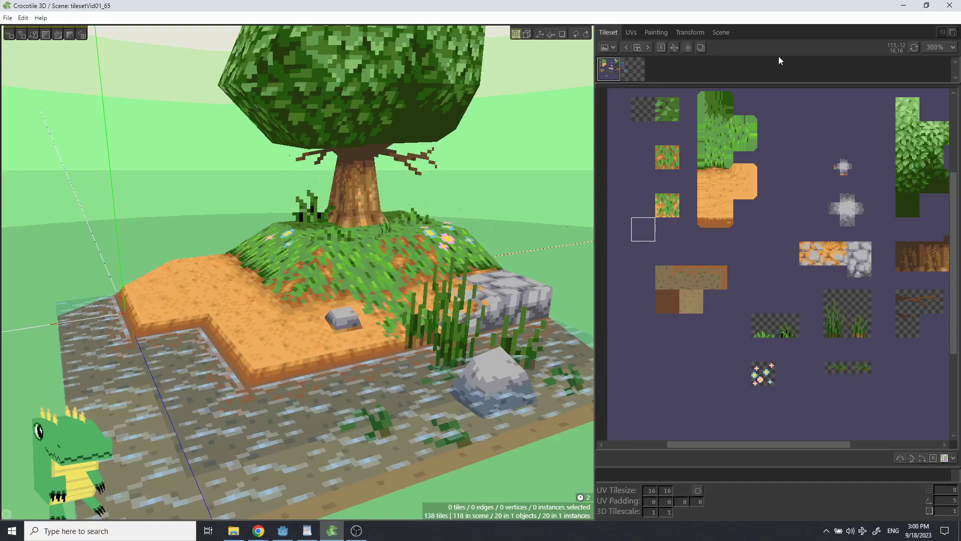
- In Crocotile 3D, select all tiles of the scene and deselect the tall reed tiles beside the rocks
{"action": "left_click", "coordinate": [721, 33]}
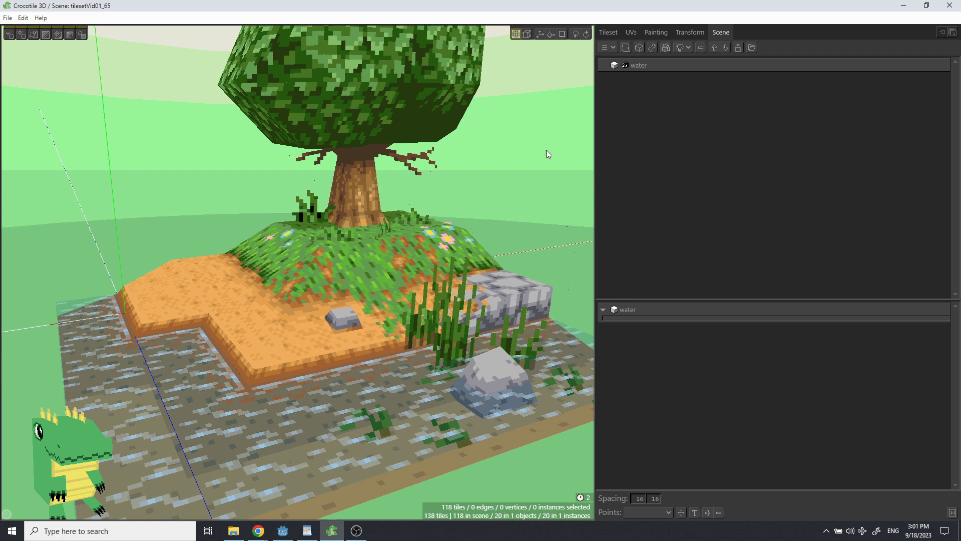
{"action": "key", "text": "ctrl+a"}
{"action": "middle_click_drag", "start_coordinate": [544, 148], "coordinate": [534, 142]}
{"action": "right_click_drag", "start_coordinate": [538, 125], "coordinate": [527, 148]}
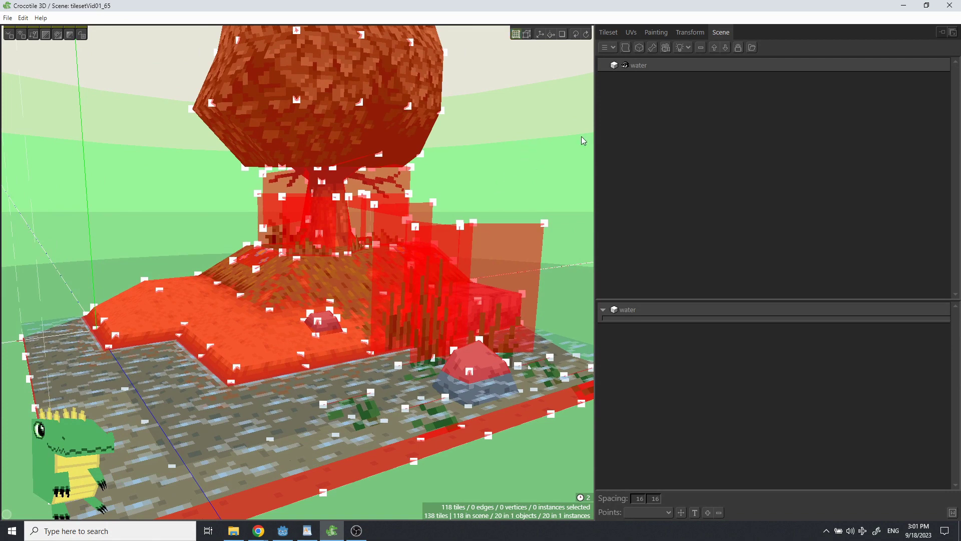
{"action": "left_click", "coordinate": [503, 243], "text": "ctrl"}
{"action": "left_click", "coordinate": [443, 236], "text": "ctrl"}
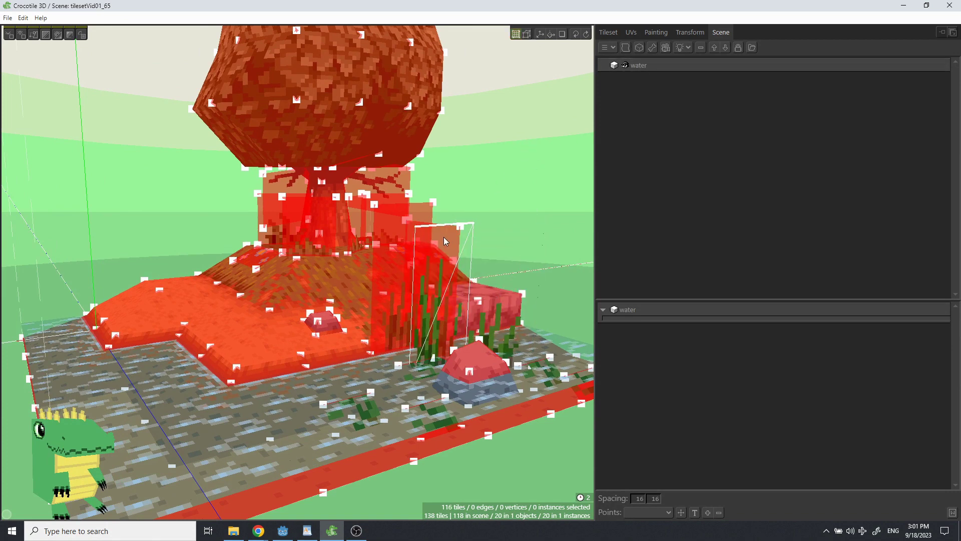
{"action": "key", "text": "space"}
{"action": "right_click_drag", "start_coordinate": [503, 175], "coordinate": [502, 167]}
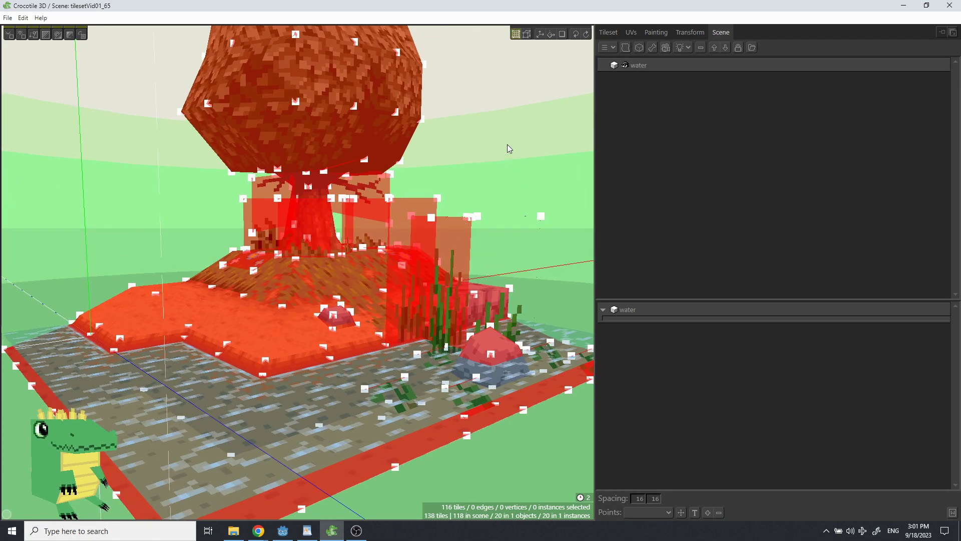
{"action": "left_click_drag", "start_coordinate": [499, 163], "coordinate": [421, 227]}
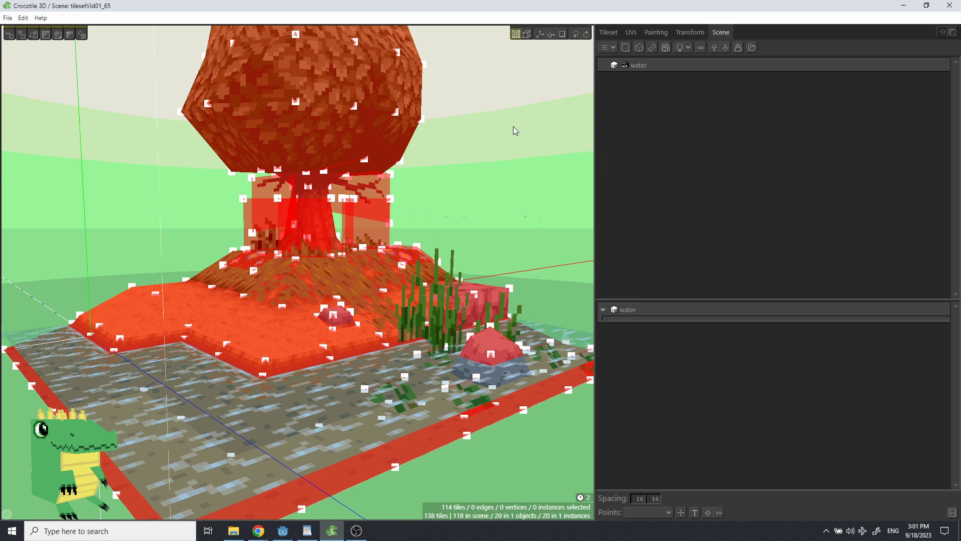
- Mark the tree foliage area in the tileset and deselect the scene tiles within that tile selection
{"action": "left_click", "coordinate": [609, 33]}
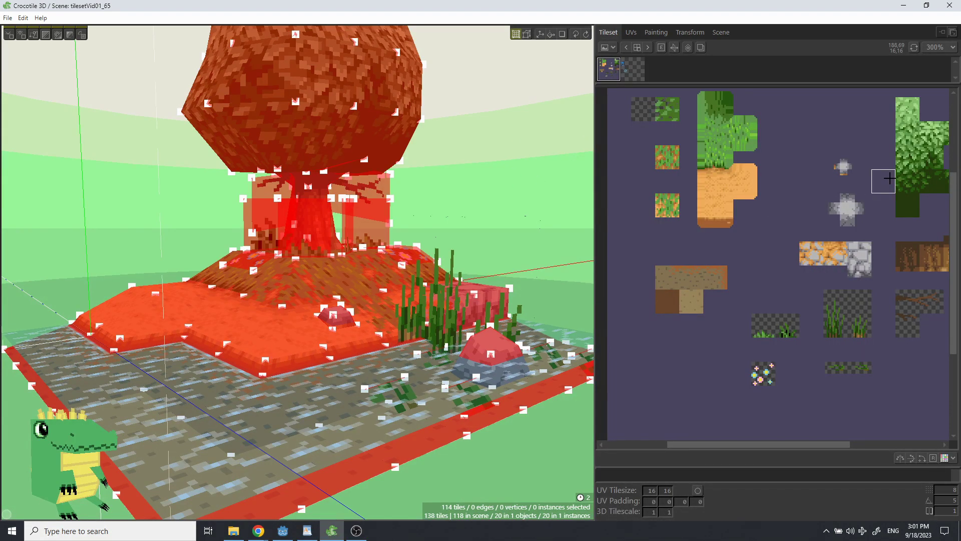
{"action": "middle_click_drag", "start_coordinate": [890, 178], "coordinate": [822, 200]}
{"action": "left_click_drag", "start_coordinate": [820, 130], "coordinate": [888, 220]}
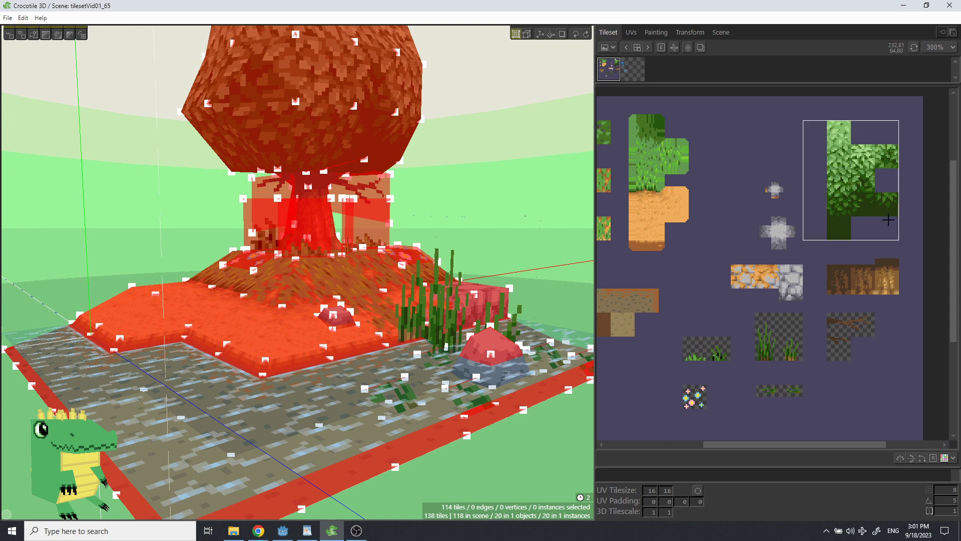
{"action": "right_click", "coordinate": [841, 194]}
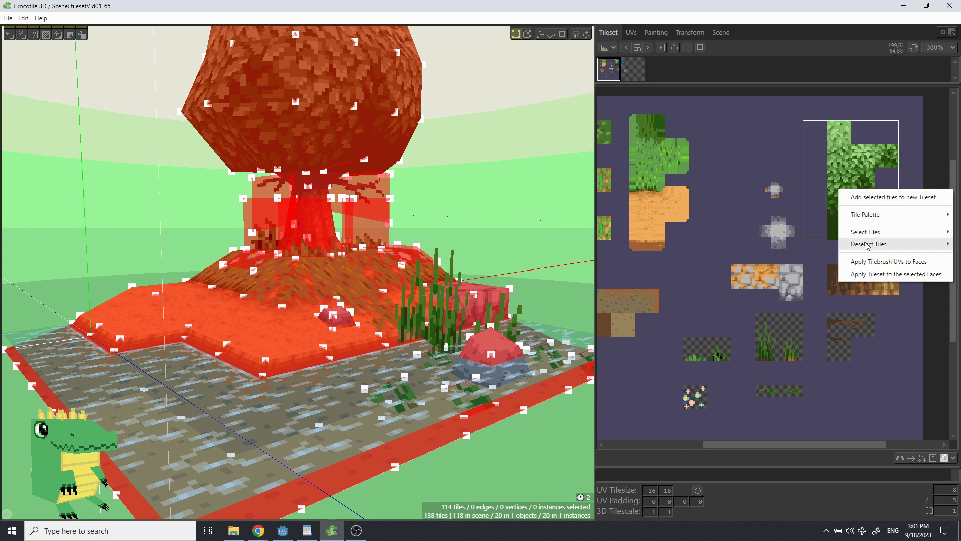
{"action": "mouse_move", "coordinate": [867, 245]}
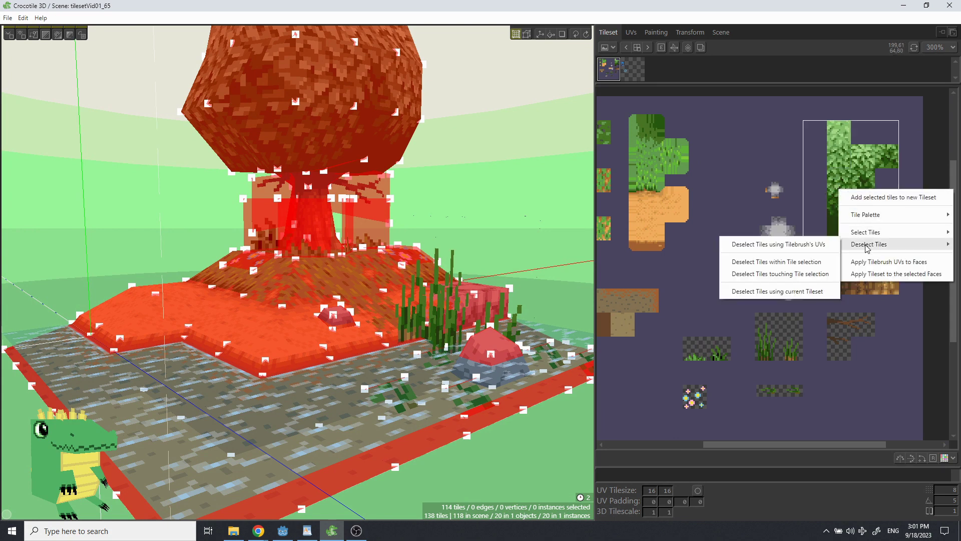
{"action": "left_click", "coordinate": [778, 262]}
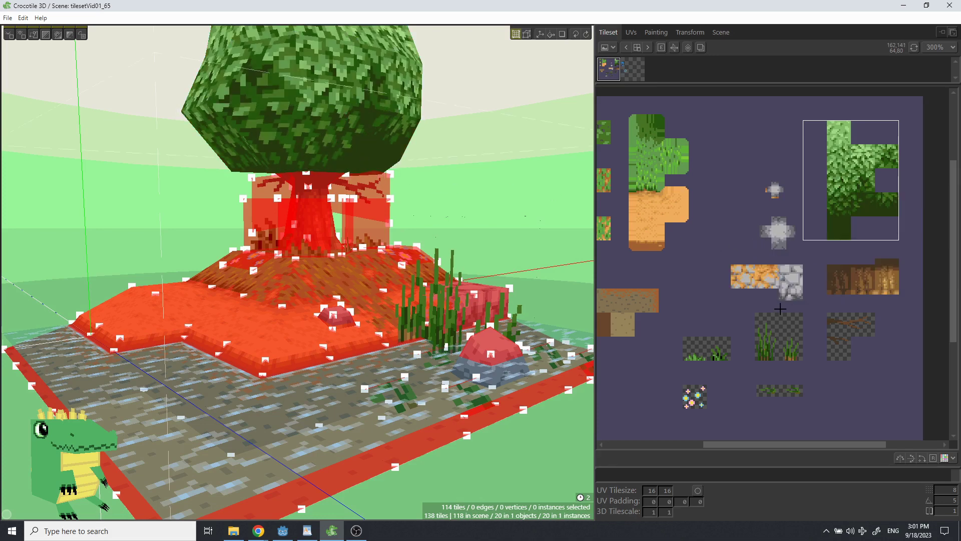
- Deselect the tiles within the tileset's grass, reed and flower area, plus the branch tiles on both sides of the trunk
{"action": "left_click_drag", "start_coordinate": [691, 319], "coordinate": [790, 402]}
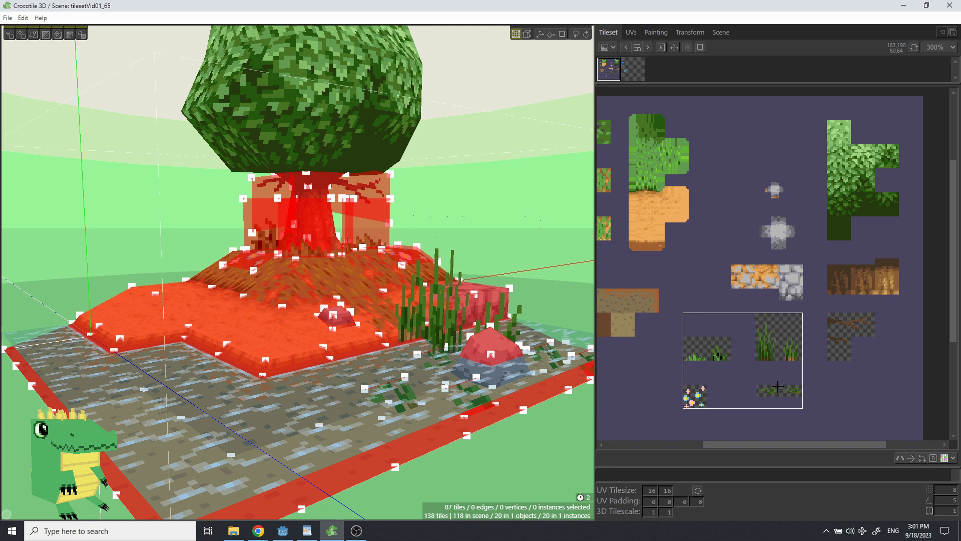
{"action": "right_click", "coordinate": [714, 349]}
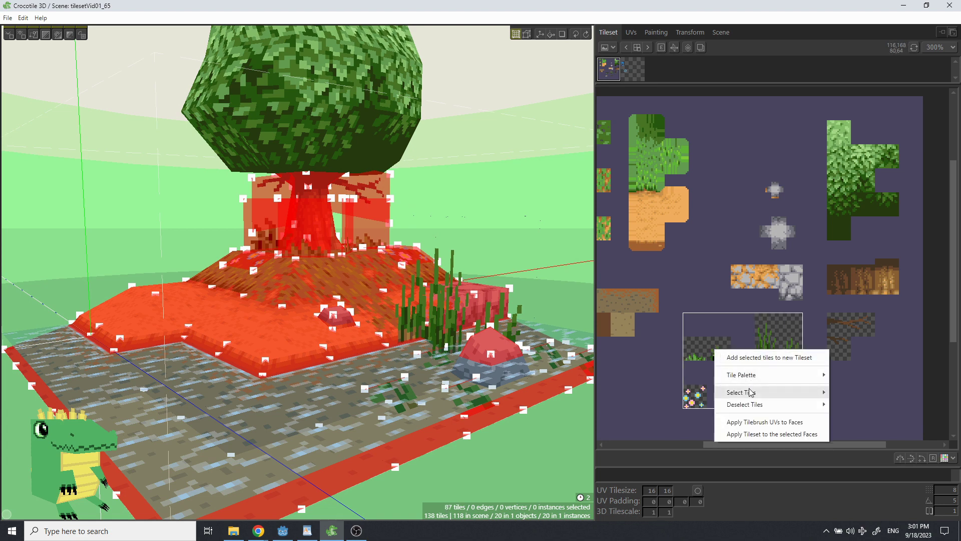
{"action": "mouse_move", "coordinate": [808, 397]}
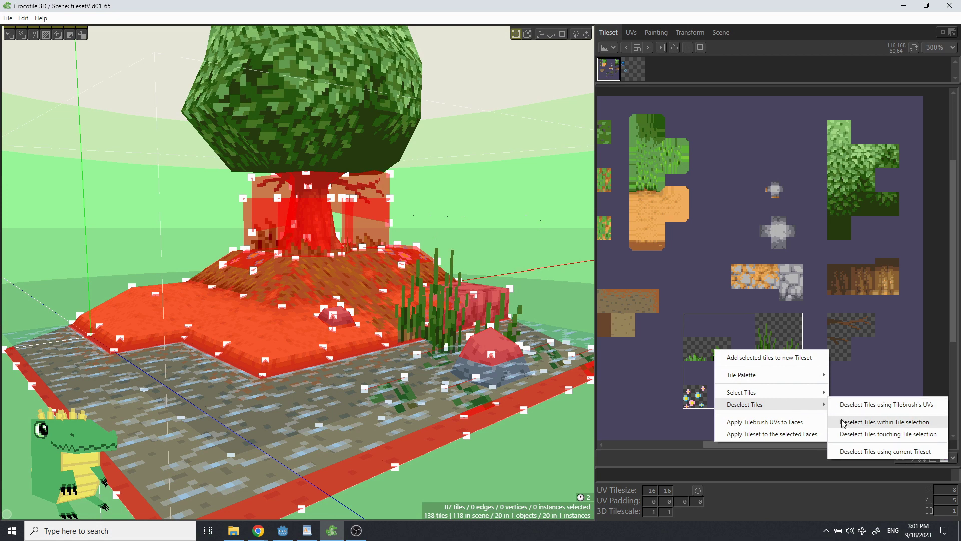
{"action": "left_click", "coordinate": [843, 420]}
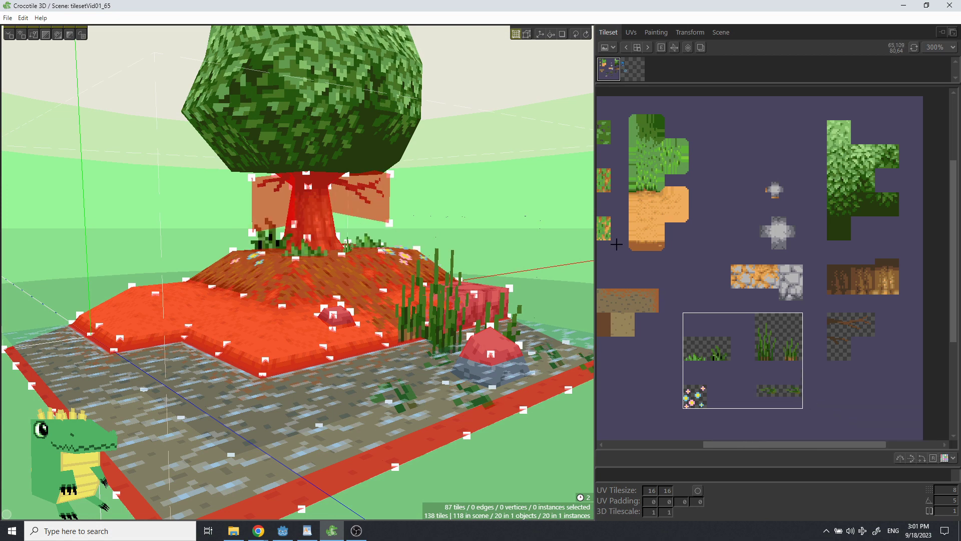
{"action": "left_click", "coordinate": [364, 195], "text": "ctrl"}
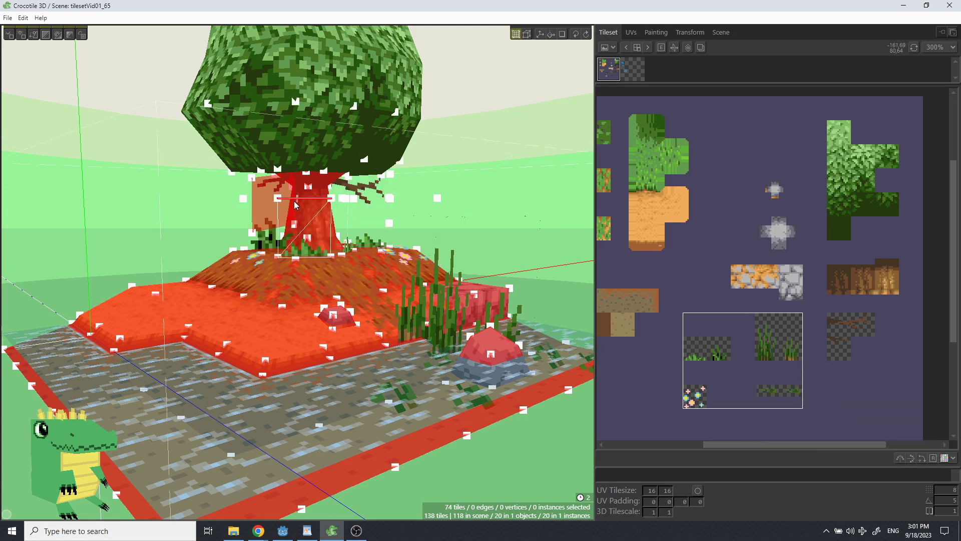
{"action": "left_click", "coordinate": [266, 191], "text": "ctrl"}
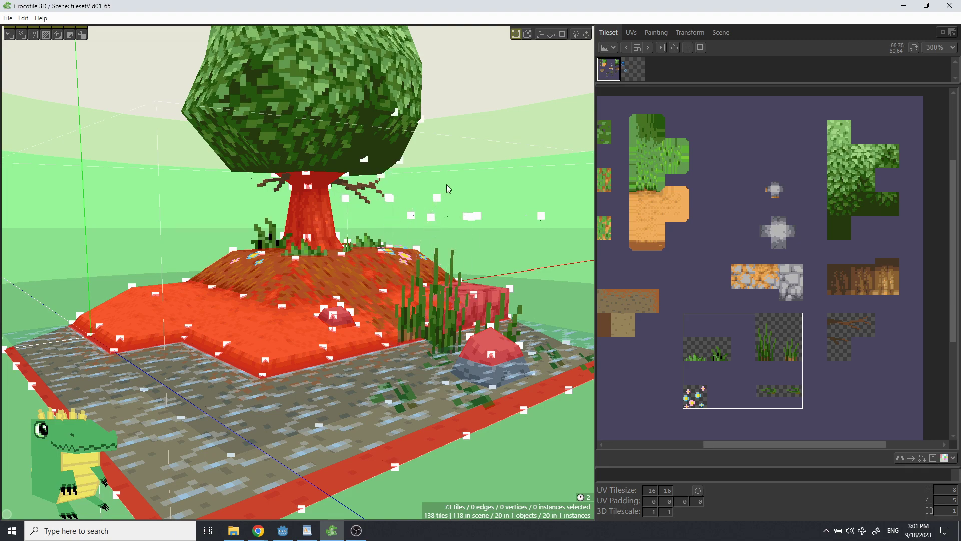
- Check the remaining ground, rock and trunk selection, and create an object from the selected faces
{"action": "key", "text": "space"}
{"action": "left_click_drag", "start_coordinate": [511, 149], "coordinate": [476, 168]}
{"action": "right_click_drag", "start_coordinate": [476, 168], "coordinate": [496, 147]}
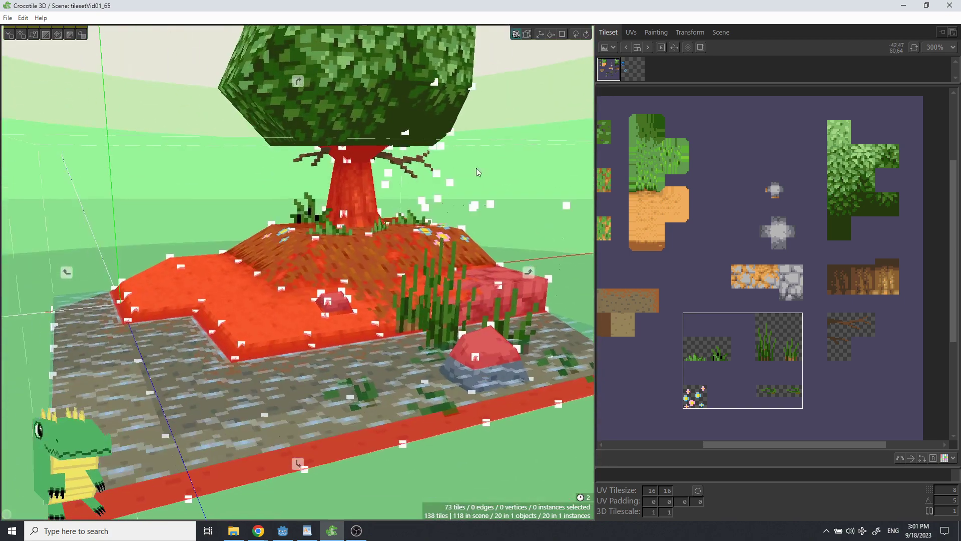
{"action": "right_click", "coordinate": [184, 171]}
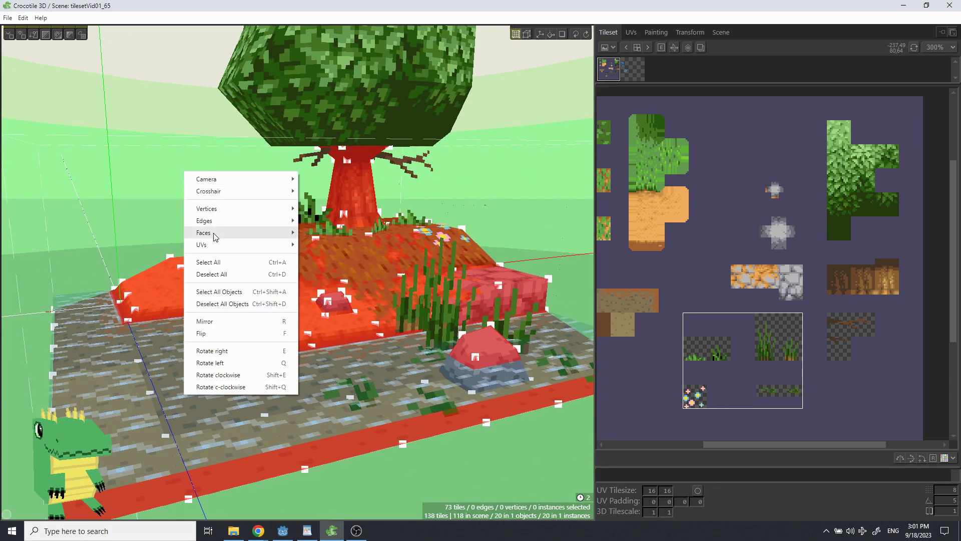
{"action": "mouse_move", "coordinate": [215, 237]}
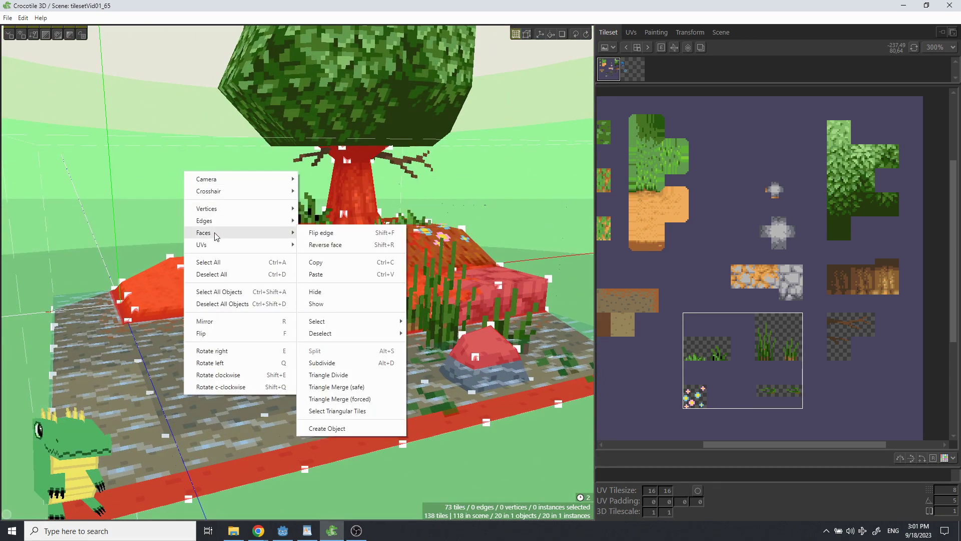
{"action": "left_click", "coordinate": [328, 429]}
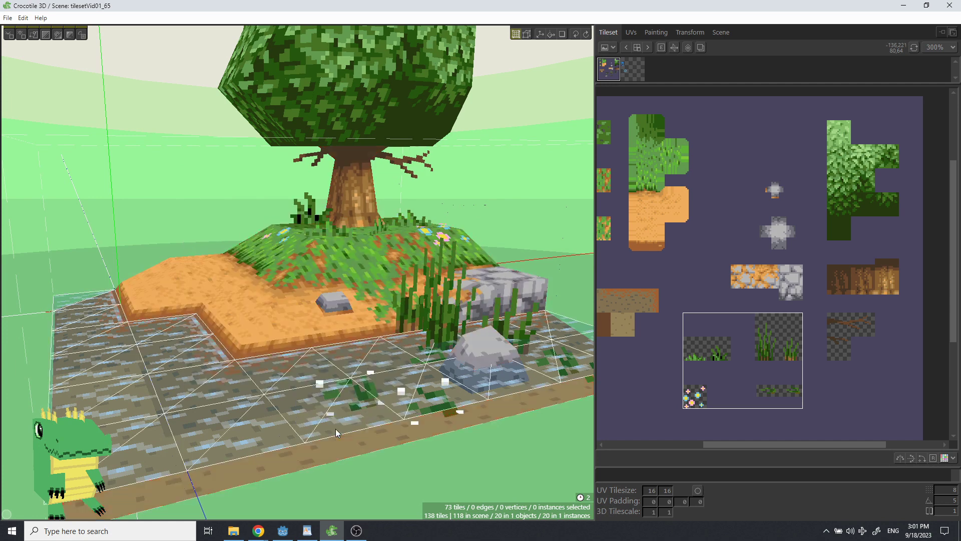
- Rename the newly created object in the scene list as ground-col
{"action": "left_click", "coordinate": [715, 35]}
{"action": "double_click", "coordinate": [642, 83]}
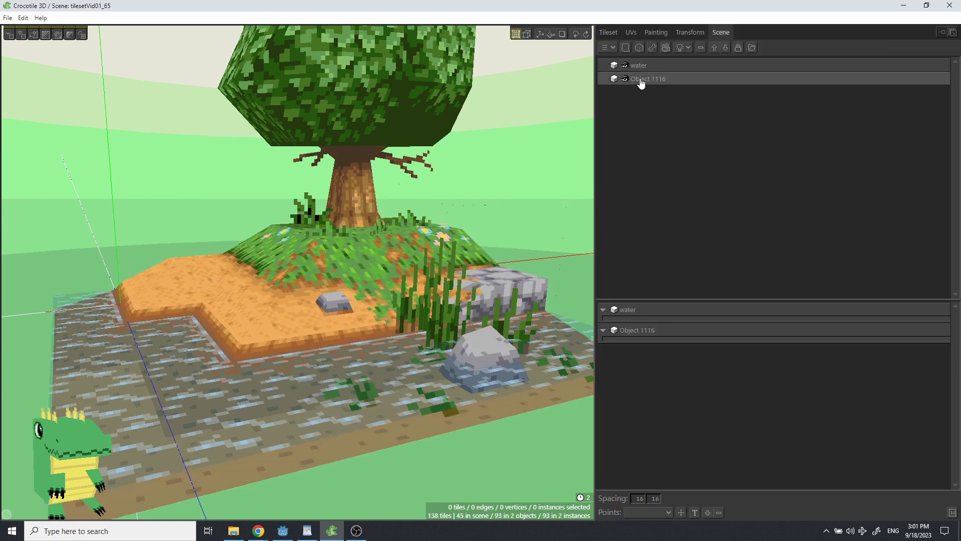
{"action": "left_click_drag", "start_coordinate": [662, 82], "coordinate": [733, 86]}
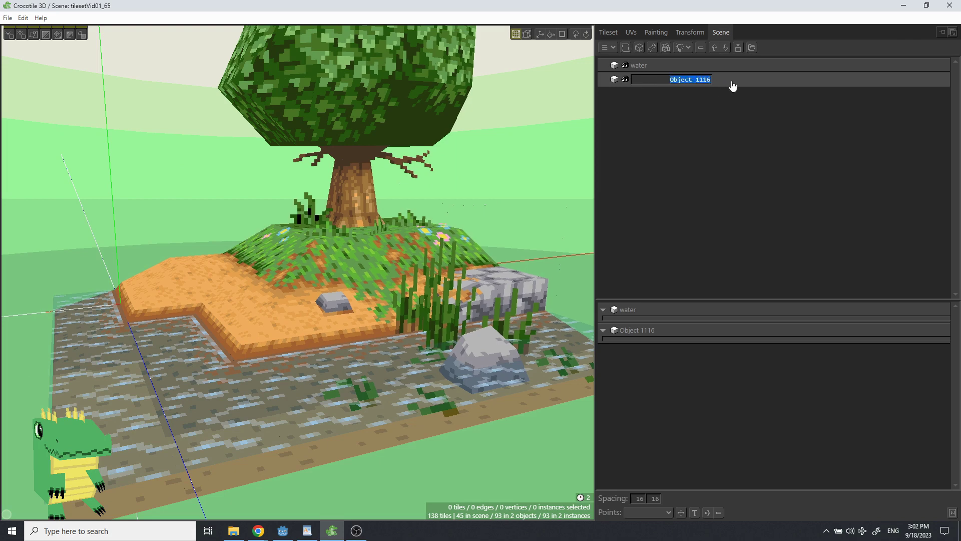
{"action": "type", "text": "ground-col"}
{"action": "key", "text": "Return"}
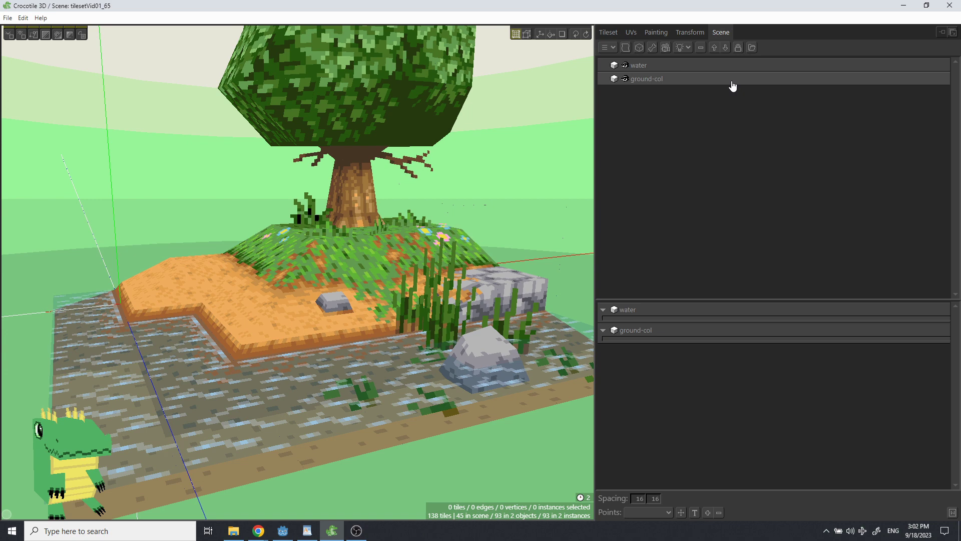
- Export the scene with the water and ground-col objects in gltf format, replacing scene.gltf in the Godot project's scene folder
{"action": "left_click", "coordinate": [8, 19]}
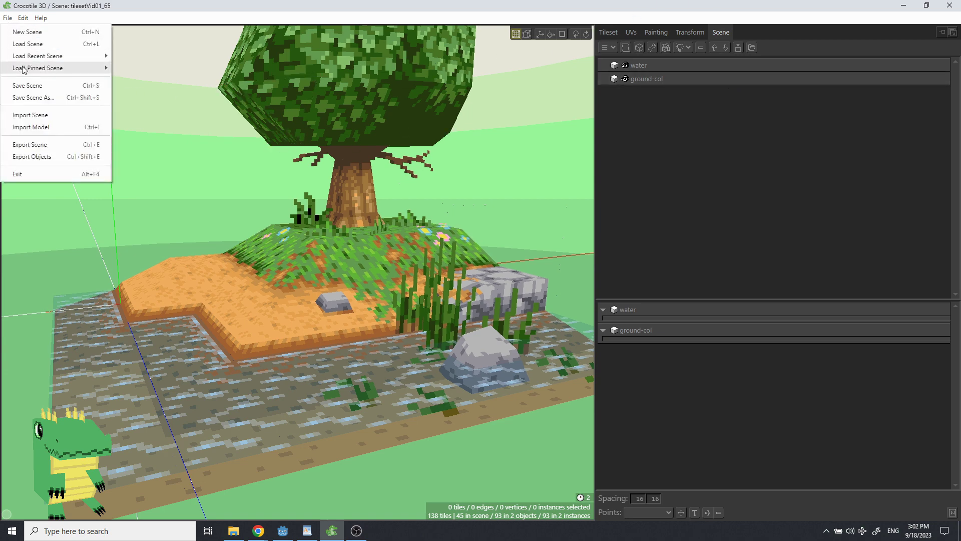
{"action": "left_click", "coordinate": [39, 145]}
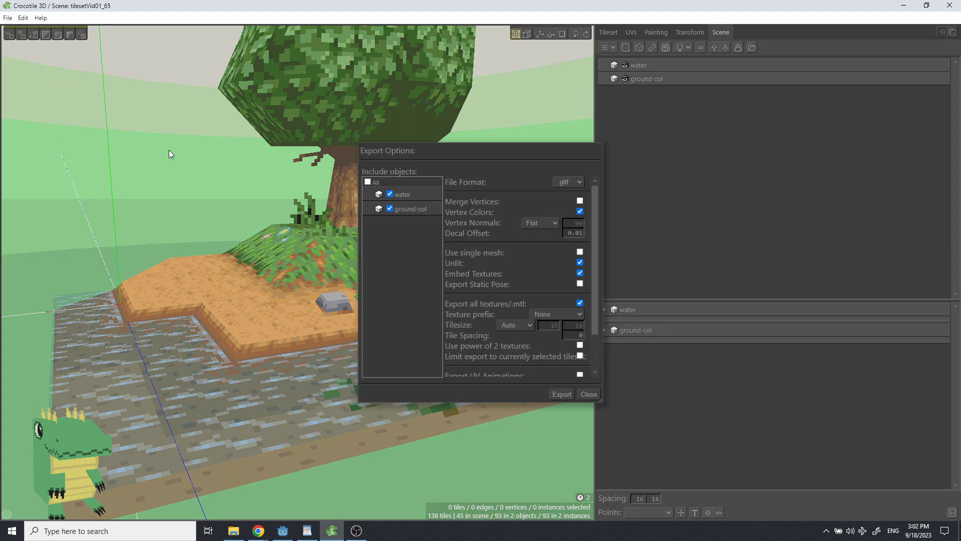
{"action": "left_click", "coordinate": [557, 396]}
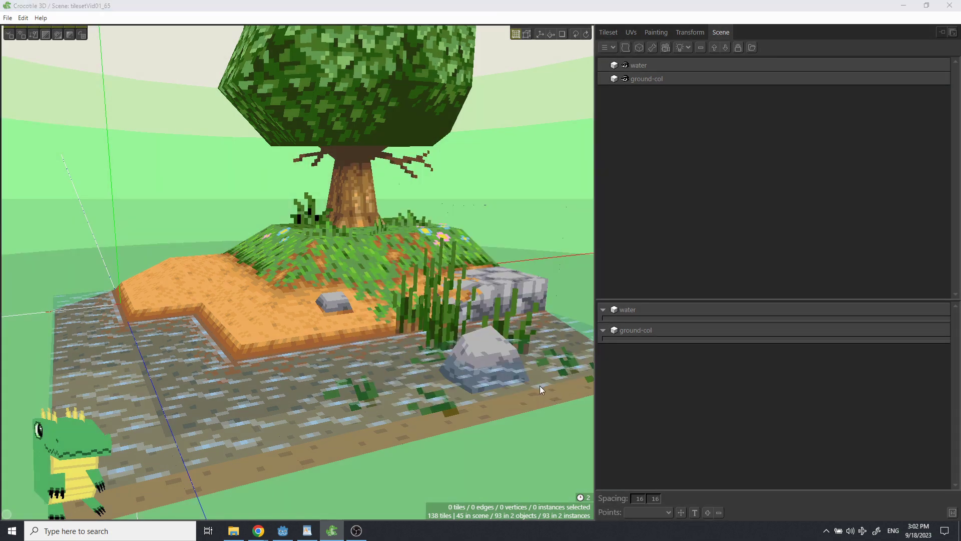
{"action": "double_click", "coordinate": [128, 85]}
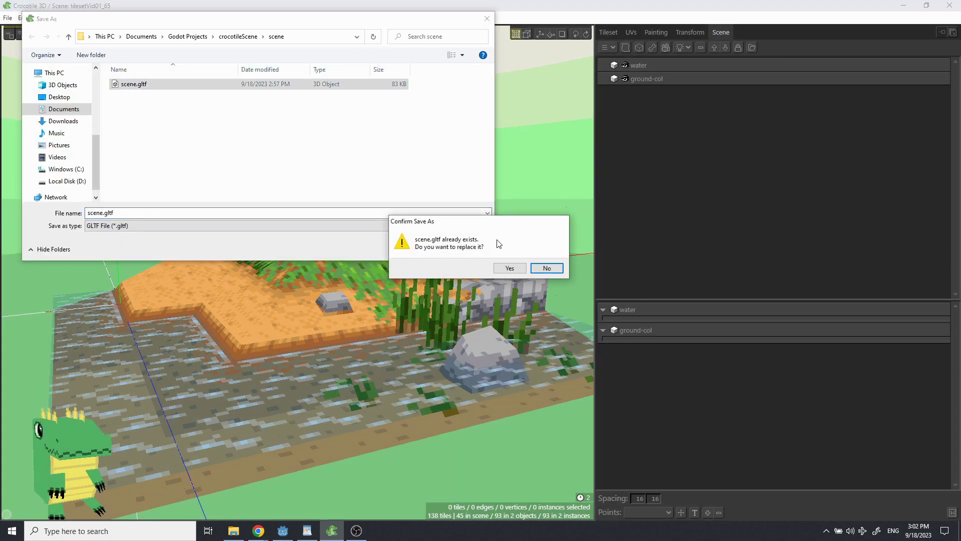
{"action": "left_click", "coordinate": [509, 269]}
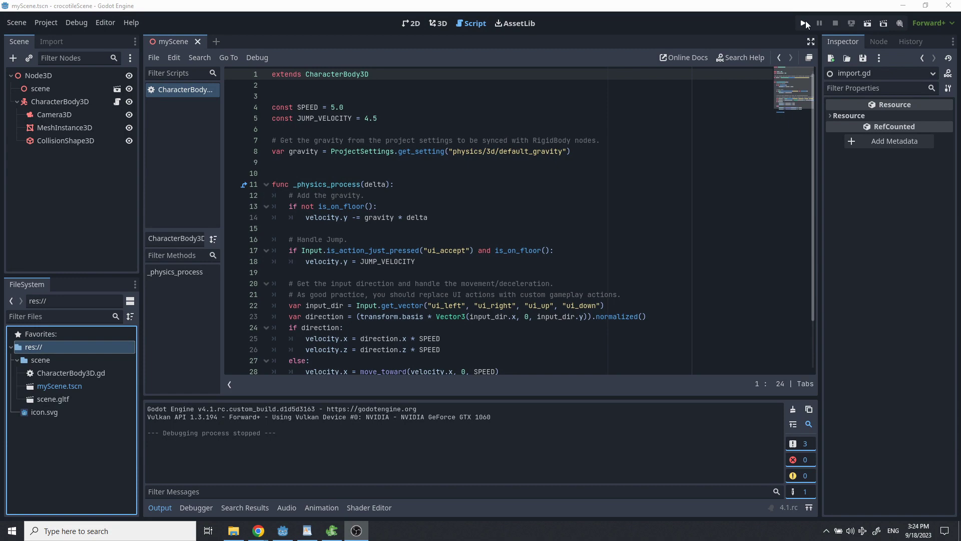
- Run the Godot project, test walking and jumping with the character around the re-exported scene in all directions, and close the game window
{"action": "left_click", "coordinate": [803, 24]}
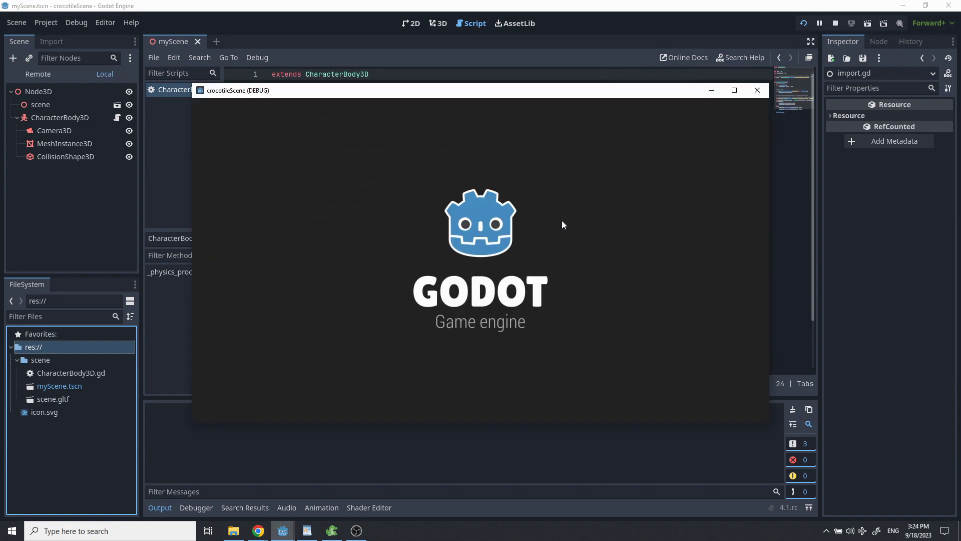
{"action": "key", "text": "Down"}
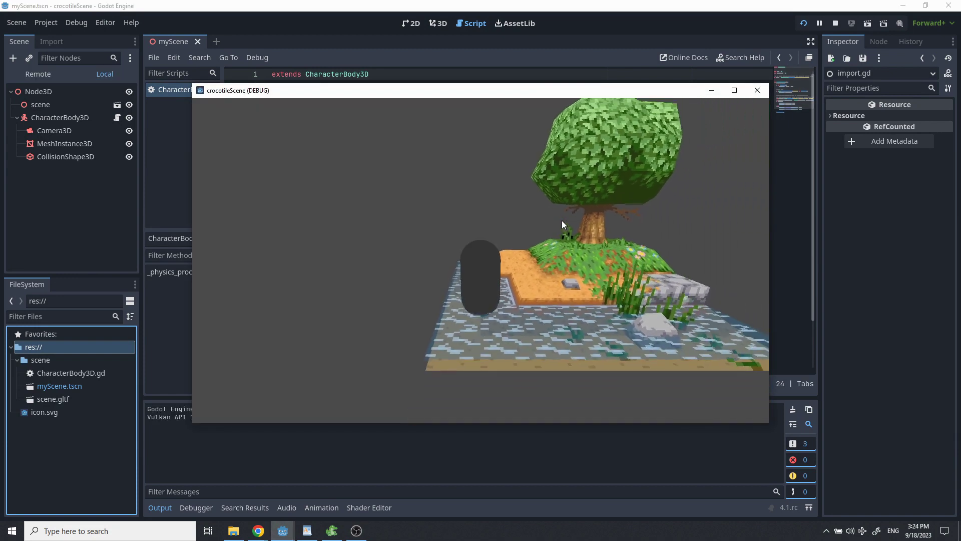
{"action": "key", "text": "Right"}
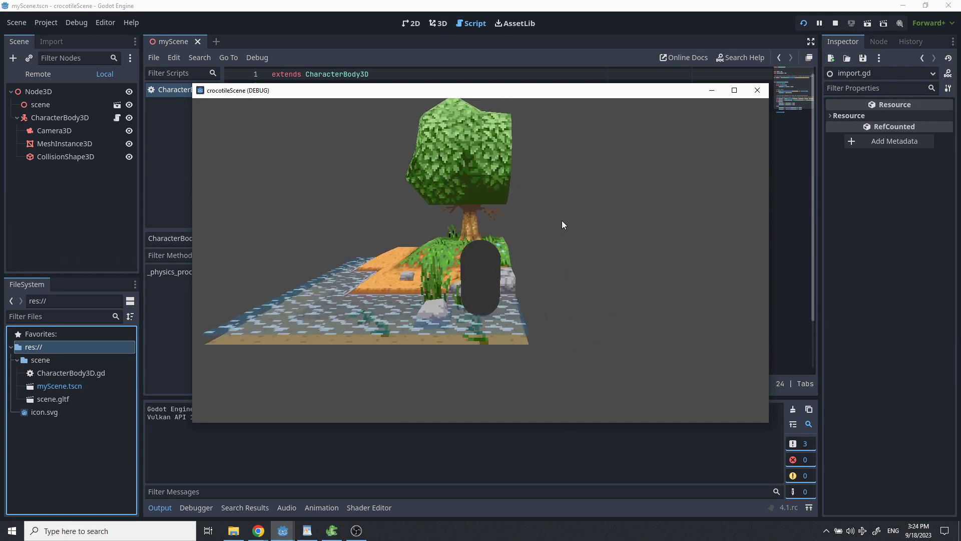
{"action": "key", "text": "Up"}
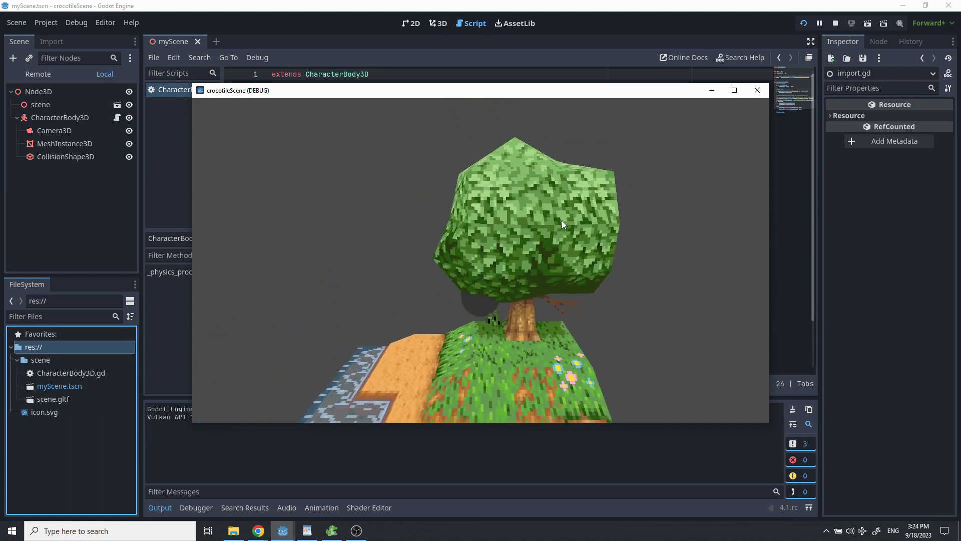
{"action": "key", "text": "Down"}
{"action": "key", "text": "Left"}
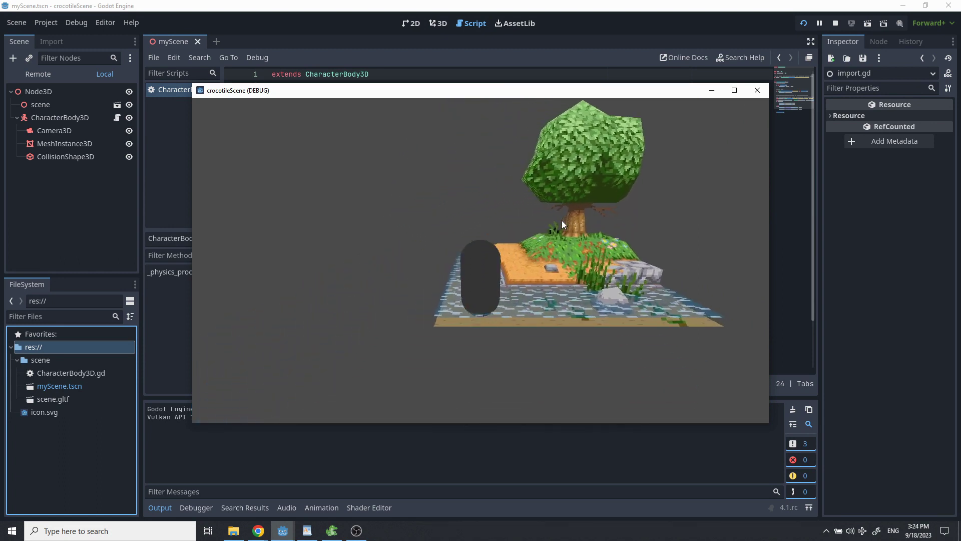
{"action": "key", "text": "Up"}
{"action": "key", "text": "Right"}
{"action": "key", "text": "Right"}
{"action": "key", "text": "Down"}
{"action": "key", "text": "space"}
{"action": "key", "text": "Up"}
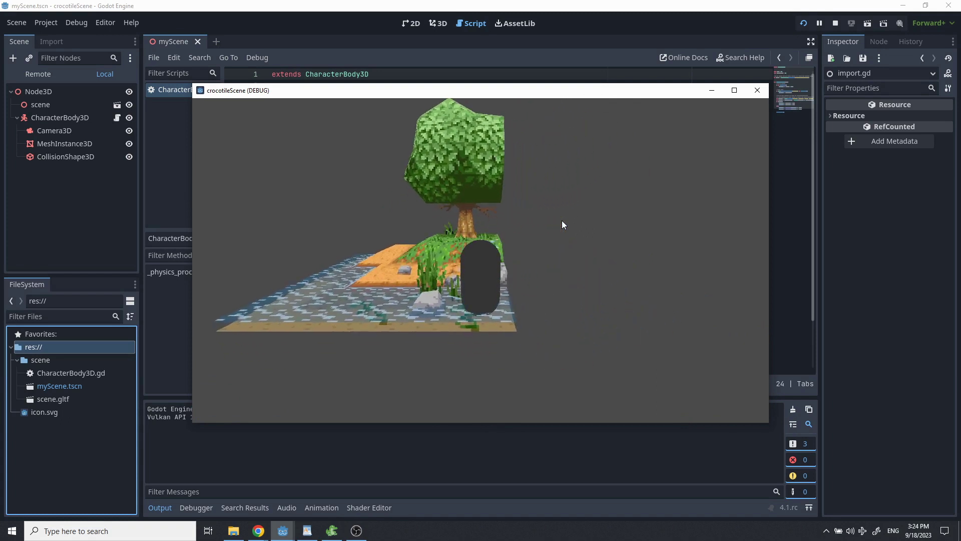
{"action": "key", "text": "space"}
{"action": "key", "text": "Left"}
{"action": "key", "text": "Up"}
{"action": "key", "text": "Left"}
{"action": "key", "text": "Right"}
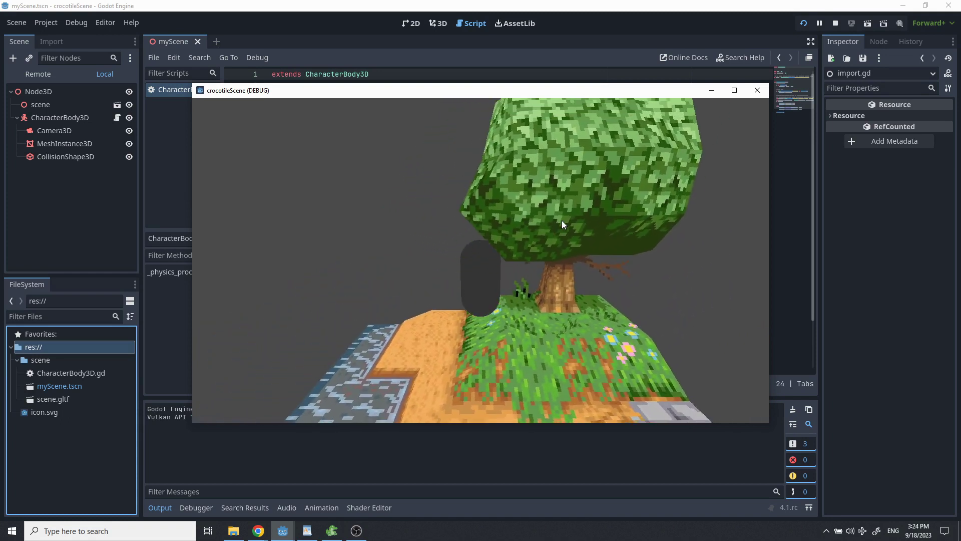
{"action": "key", "text": "Down"}
{"action": "key", "text": "Down"}
{"action": "key", "text": "Left"}
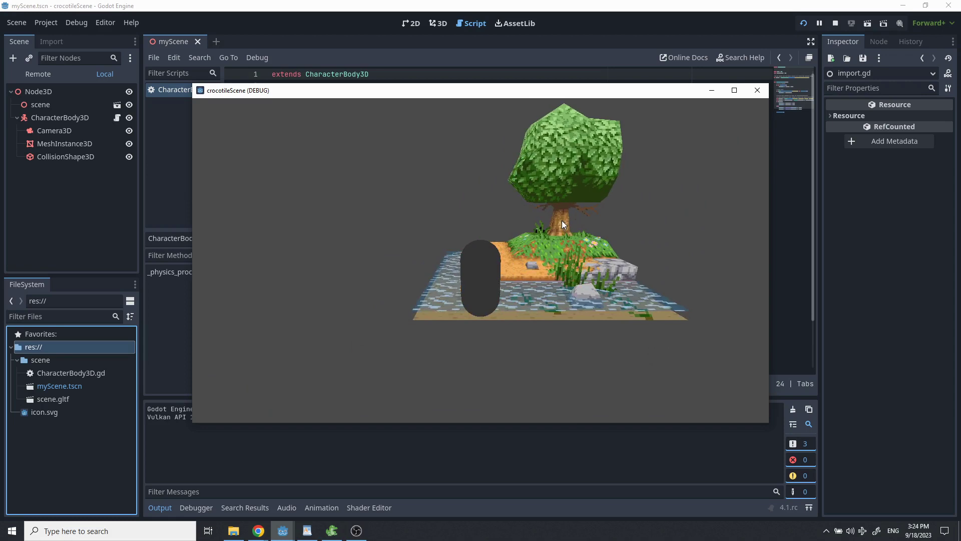
{"action": "left_click", "coordinate": [750, 91]}
- Switch to Crocotile 3D and open the ground-col instance for editing
{"action": "left_click", "coordinate": [332, 530]}
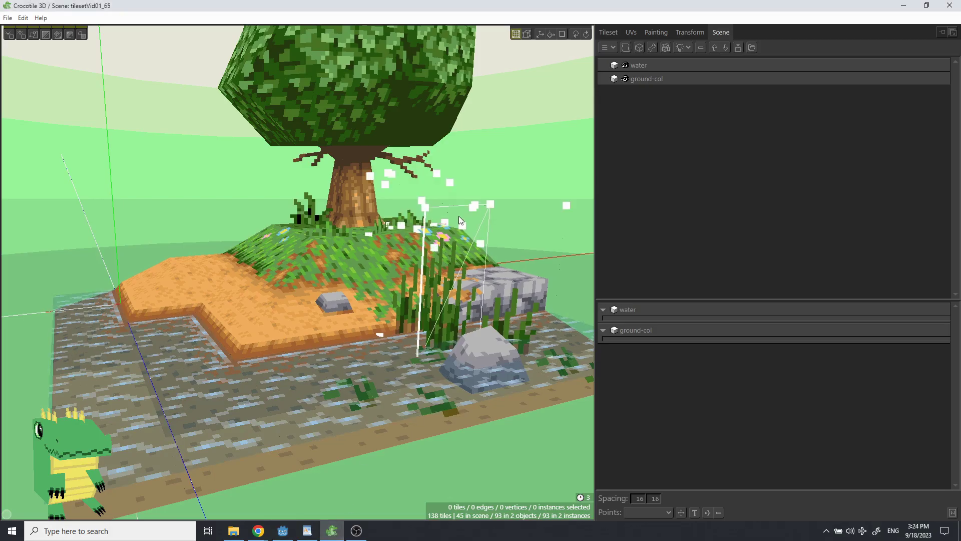
{"action": "key", "text": "space"}
{"action": "left_click_drag", "start_coordinate": [497, 161], "coordinate": [507, 163]}
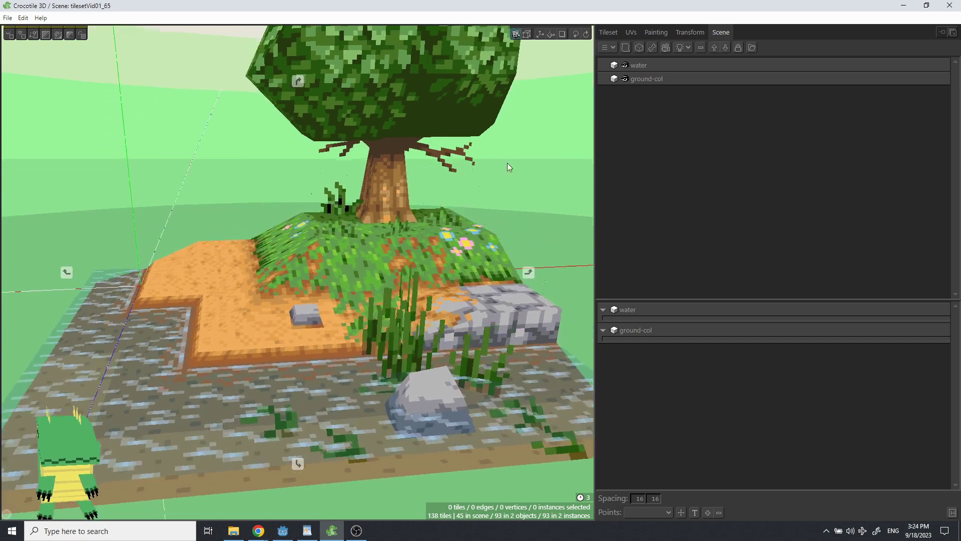
{"action": "right_click_drag", "start_coordinate": [273, 313], "coordinate": [315, 276]}
{"action": "scroll", "coordinate": [222, 322], "scroll_direction": "down", "scroll_amount": 2}
{"action": "key", "text": "Tab"}
{"action": "left_click", "coordinate": [282, 280]}
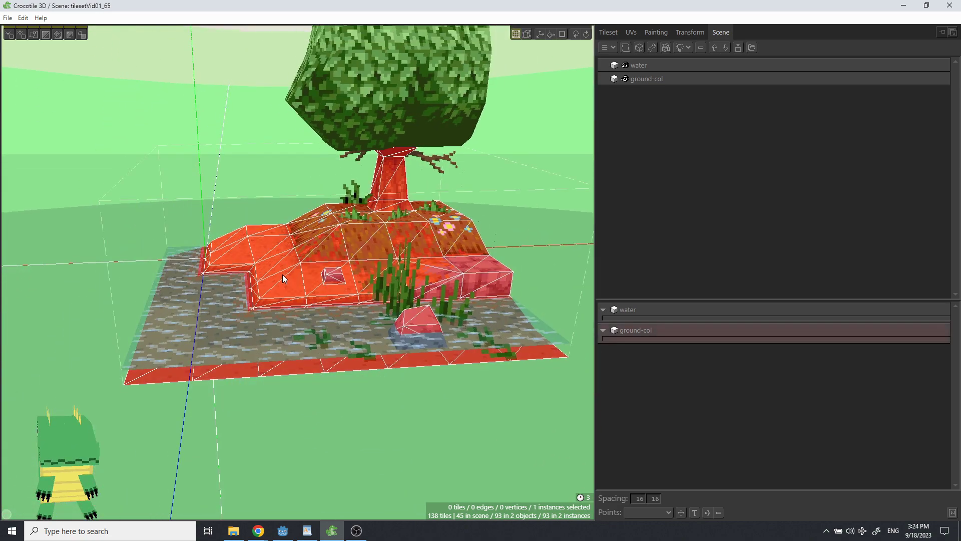
{"action": "left_click", "coordinate": [282, 279]}
{"action": "key", "text": "space"}
{"action": "left_click_drag", "start_coordinate": [281, 321], "coordinate": [284, 345]}
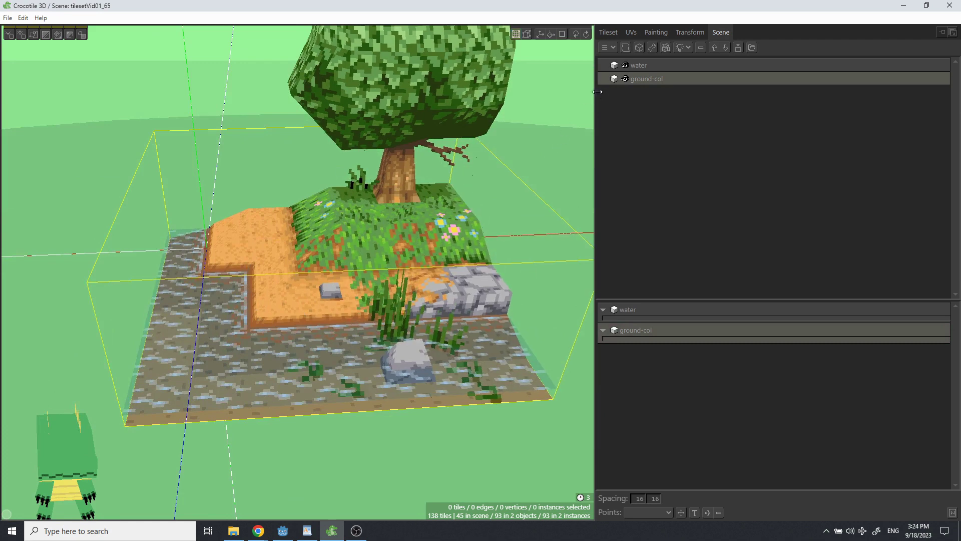
- Hide the water object to expose the riverbed and switch to drawing tiles
{"action": "left_click", "coordinate": [624, 66]}
{"action": "key", "text": "Tab"}
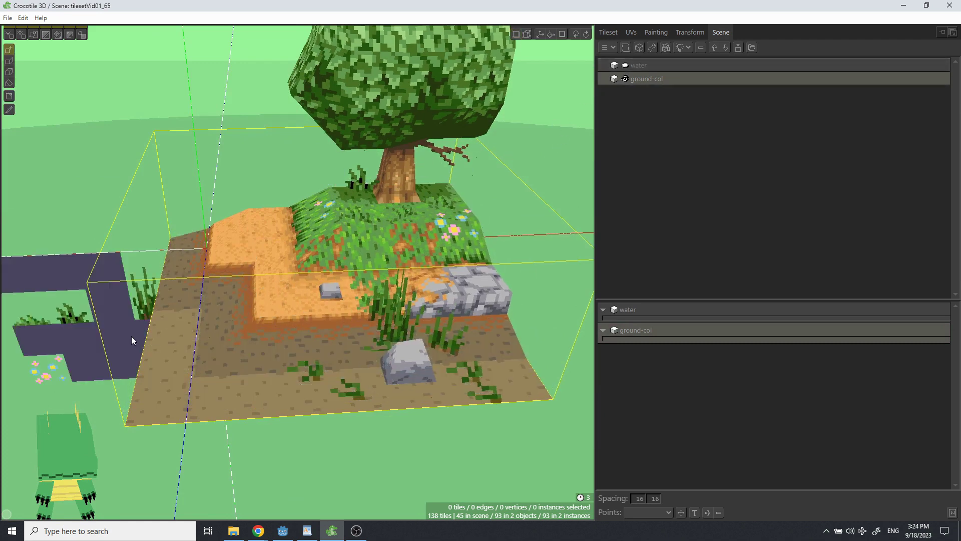
{"action": "key", "text": "space"}
{"action": "left_click_drag", "start_coordinate": [157, 339], "coordinate": [166, 329]}
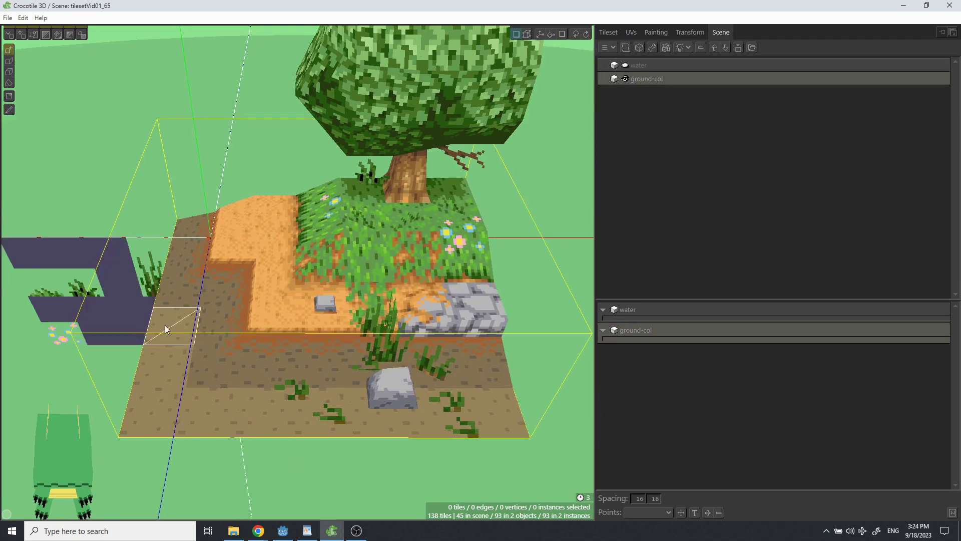
- Extend the ground-col riverbed outward from its side and front edges with the plain brown dirt tile from the first tileset
{"action": "left_click", "coordinate": [608, 32]}
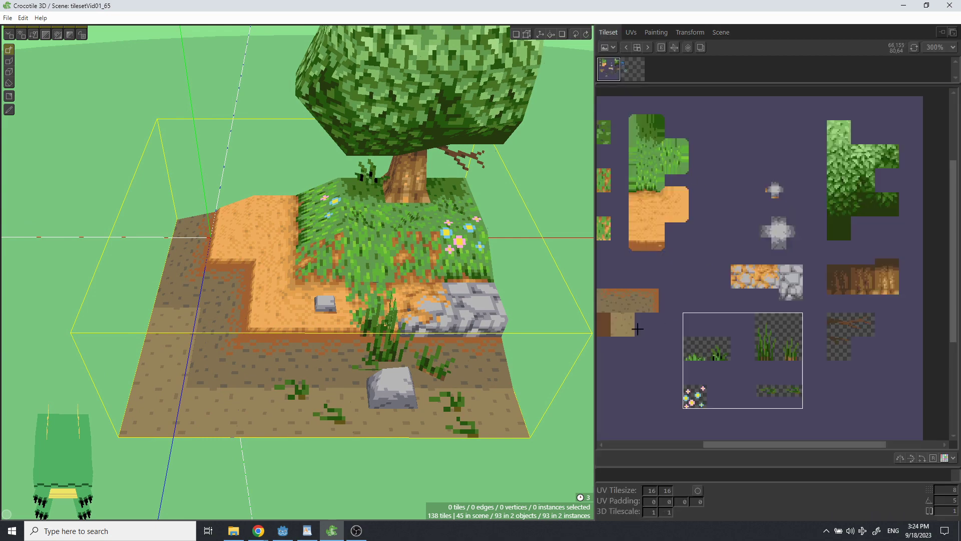
{"action": "left_click", "coordinate": [623, 324]}
{"action": "right_click_drag", "start_coordinate": [143, 388], "coordinate": [186, 434]}
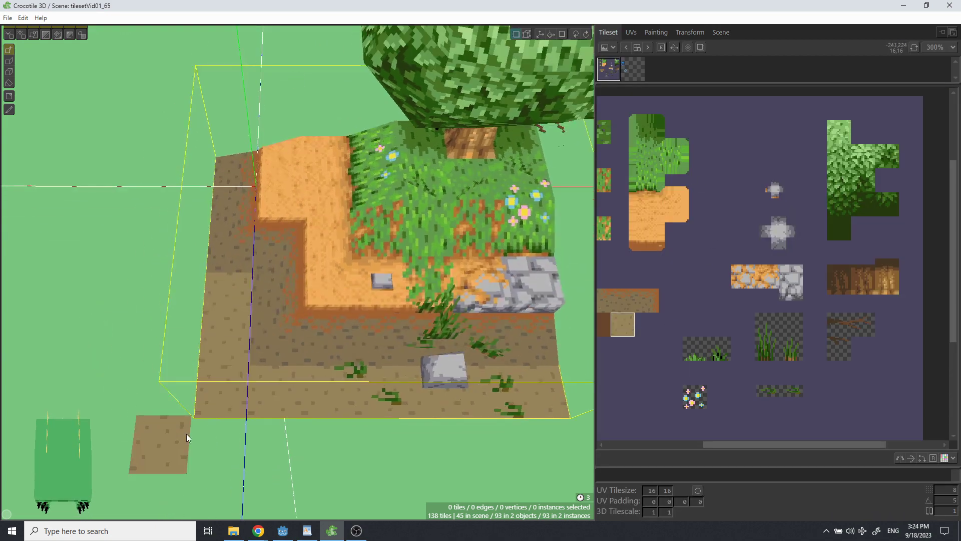
{"action": "mouse_move", "coordinate": [209, 419]}
{"action": "left_mouse_down"}
{"action": "mouse_move", "coordinate": [213, 431]}
{"action": "mouse_move", "coordinate": [149, 436]}
{"action": "mouse_move", "coordinate": [157, 317]}
{"action": "mouse_move", "coordinate": [125, 363]}
{"action": "mouse_move", "coordinate": [116, 446]}
{"action": "left_mouse_up"}
{"action": "middle_click_drag", "start_coordinate": [149, 410], "coordinate": [200, 359]}
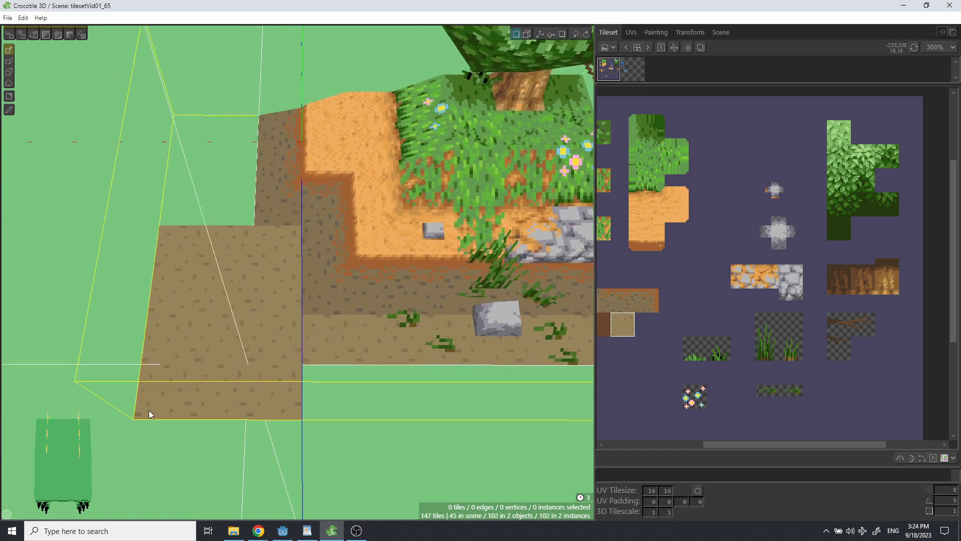
{"action": "left_click_drag", "start_coordinate": [120, 399], "coordinate": [129, 235]}
{"action": "mouse_move", "coordinate": [184, 214]}
{"action": "left_mouse_down"}
{"action": "mouse_move", "coordinate": [223, 160]}
{"action": "mouse_move", "coordinate": [171, 135]}
{"action": "mouse_move", "coordinate": [194, 161]}
{"action": "mouse_move", "coordinate": [123, 143]}
{"action": "mouse_move", "coordinate": [105, 309]}
{"action": "mouse_move", "coordinate": [75, 326]}
{"action": "mouse_move", "coordinate": [73, 369]}
{"action": "mouse_move", "coordinate": [109, 391]}
{"action": "left_mouse_up"}
{"action": "middle_click_drag", "start_coordinate": [109, 391], "coordinate": [149, 279]}
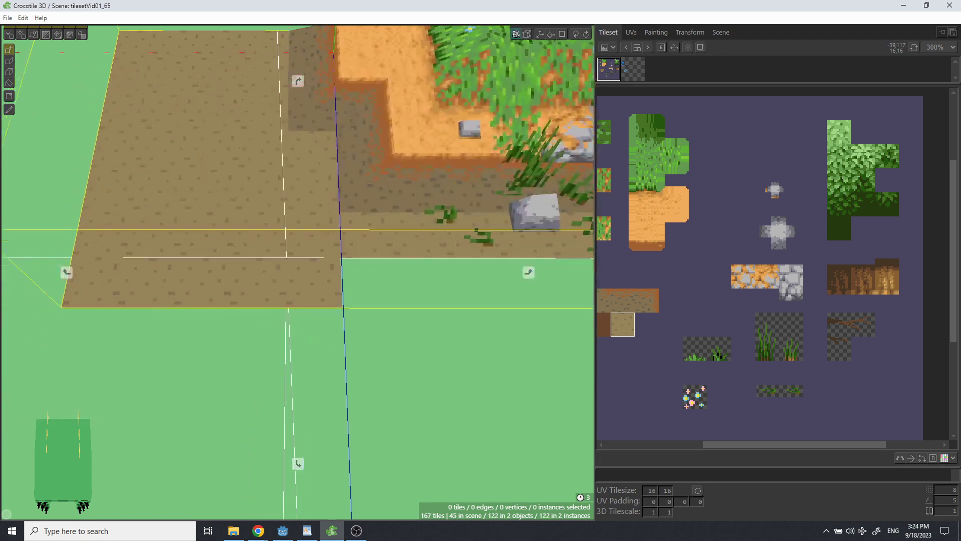
- Select the outer front vertices of the new dirt area and lower them to deepen the riverbed
{"action": "key", "text": "Tab"}
{"action": "left_click_drag", "start_coordinate": [53, 159], "coordinate": [295, 318]}
{"action": "key", "text": "q"}
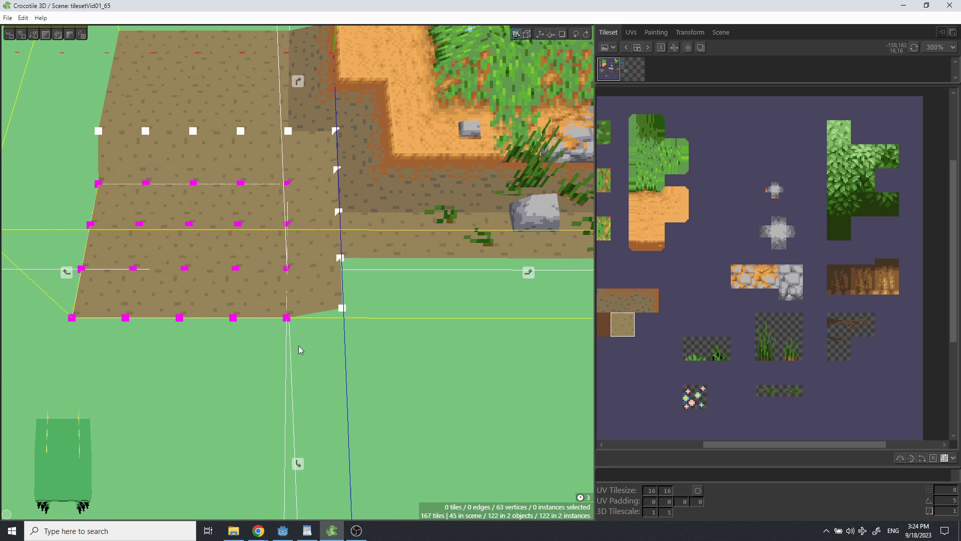
{"action": "right_click_drag", "start_coordinate": [299, 345], "coordinate": [300, 288]}
{"action": "middle_click_drag", "start_coordinate": [301, 238], "coordinate": [313, 299]}
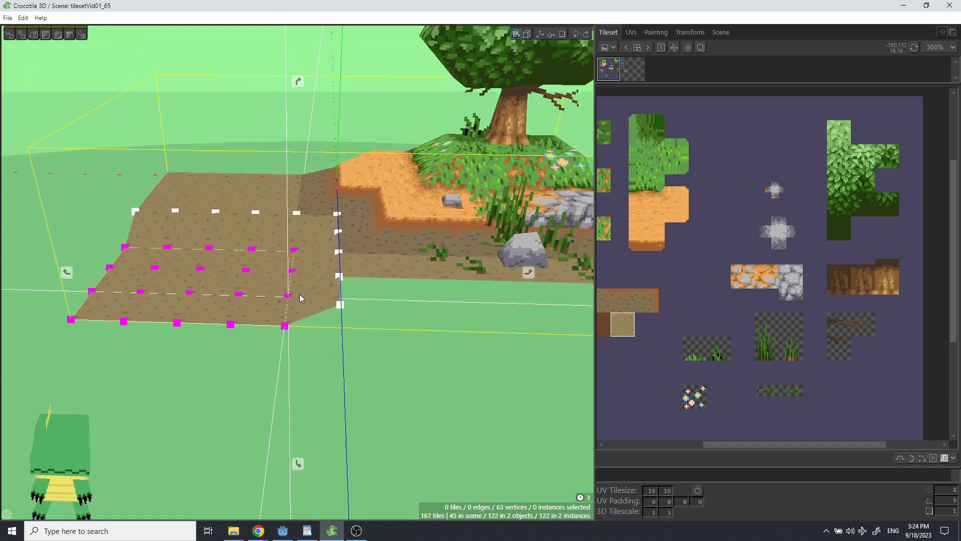
{"action": "right_click_drag", "start_coordinate": [313, 300], "coordinate": [321, 337]}
{"action": "key", "text": "Tab"}
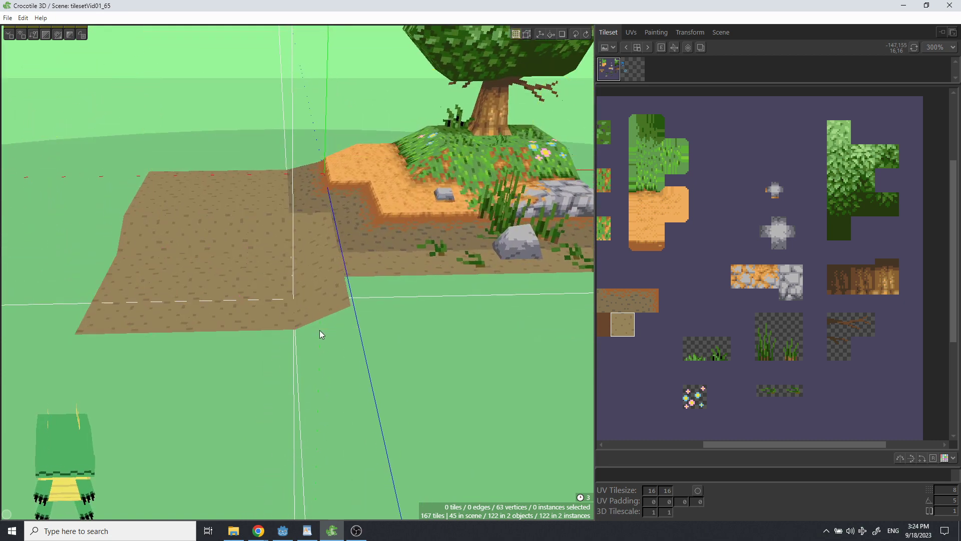
- Show the water object again and open its instance for editing
{"action": "middle_click_drag", "start_coordinate": [432, 249], "coordinate": [422, 280]}
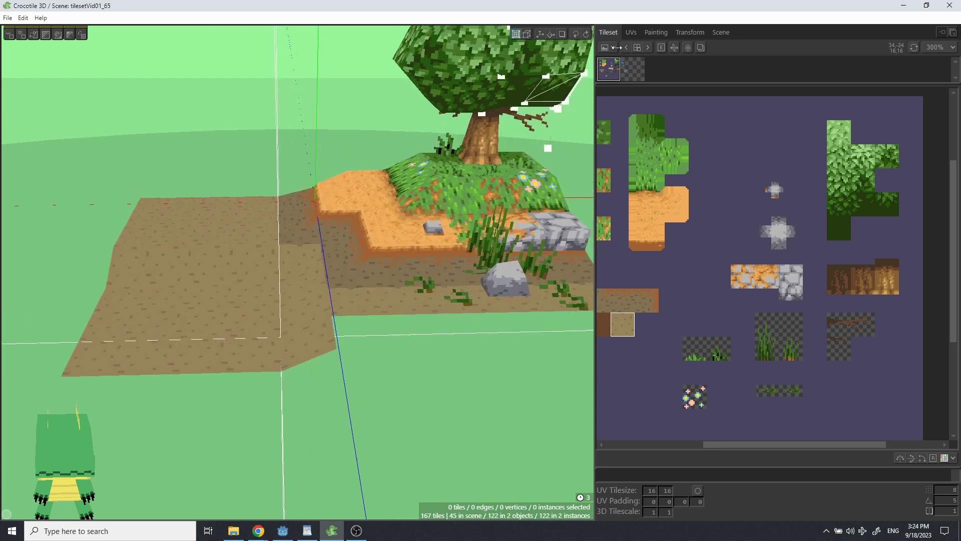
{"action": "left_click", "coordinate": [723, 32]}
{"action": "left_click", "coordinate": [625, 66]}
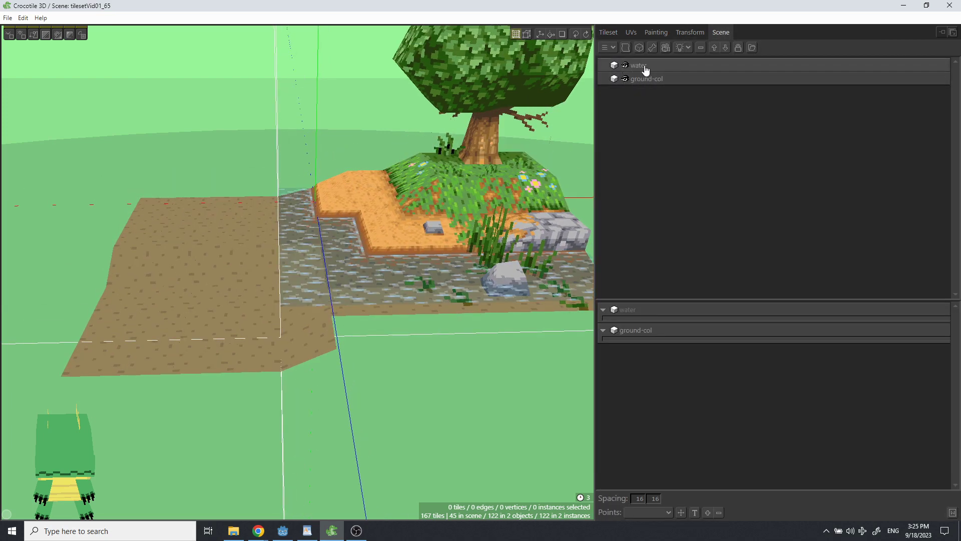
{"action": "left_click", "coordinate": [341, 273]}
{"action": "middle_click_drag", "start_coordinate": [333, 251], "coordinate": [329, 278]}
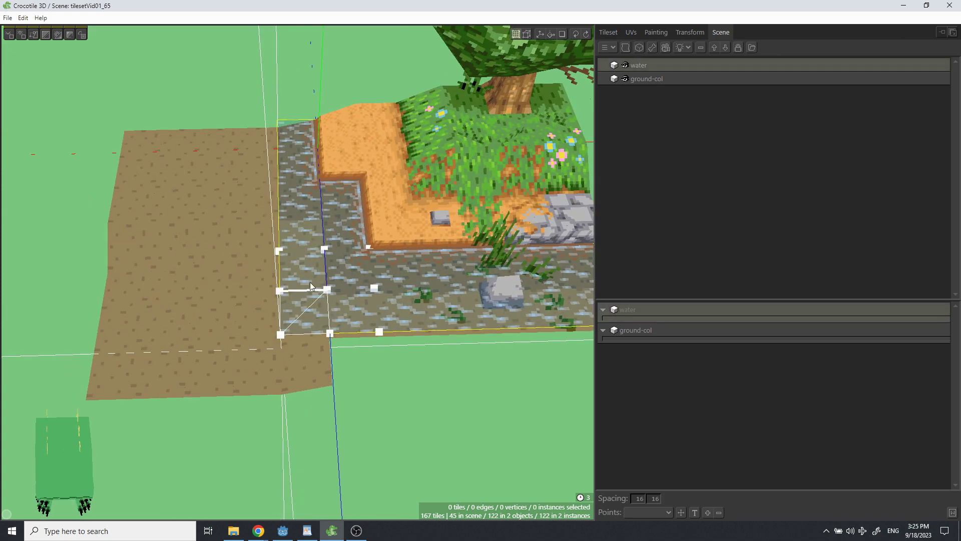
- Pick a 16 x 16 water tile from the second tileset as the brush and switch to drawing tiles
{"action": "left_click", "coordinate": [608, 32]}
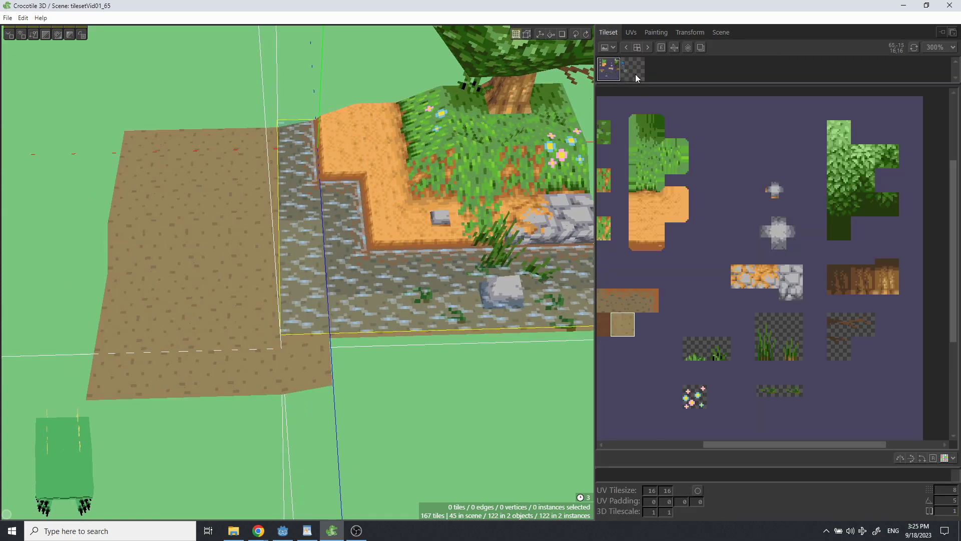
{"action": "left_click", "coordinate": [633, 72]}
{"action": "key", "text": "space"}
{"action": "left_click_drag", "start_coordinate": [621, 287], "coordinate": [678, 269]}
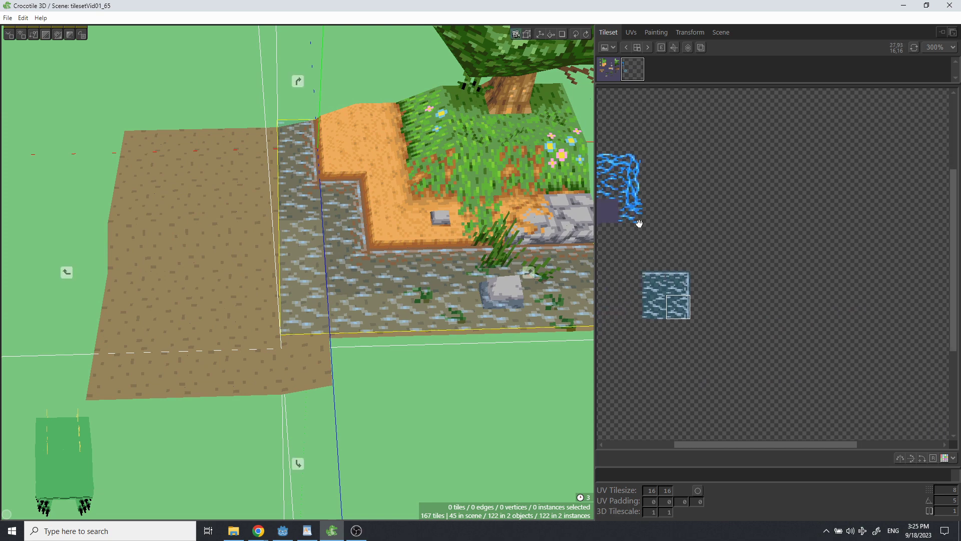
{"action": "middle_click_drag", "start_coordinate": [639, 224], "coordinate": [659, 216]}
{"action": "left_click", "coordinate": [680, 299]}
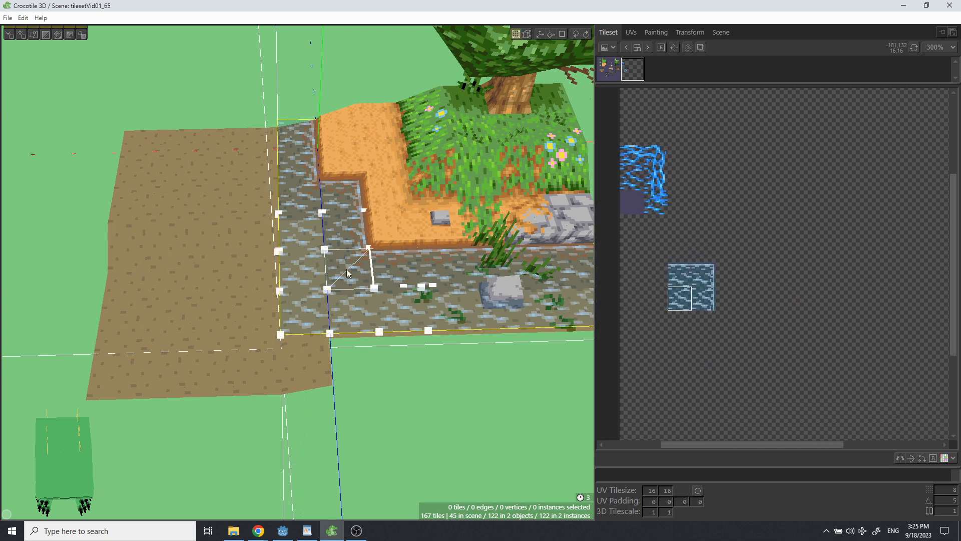
{"action": "key", "text": "Tab"}
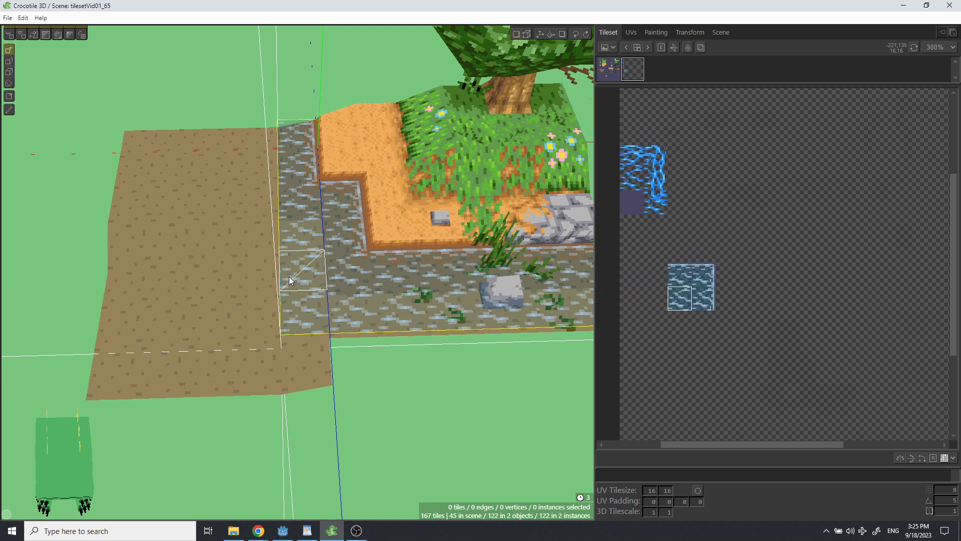
{"action": "middle_click_drag", "start_coordinate": [290, 277], "coordinate": [293, 287]}
{"action": "key", "text": "Tab"}
{"action": "left_click", "coordinate": [267, 301]}
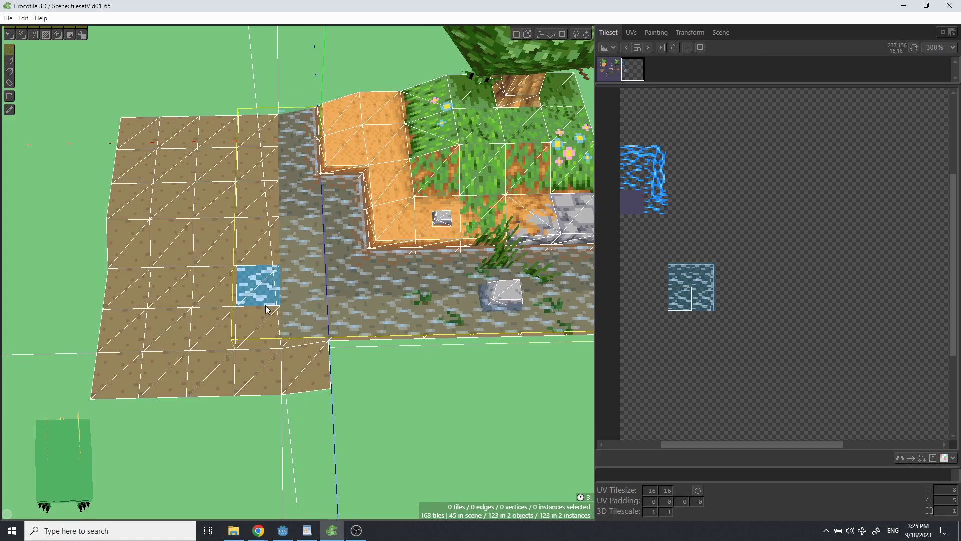
{"action": "left_click", "coordinate": [280, 319]}
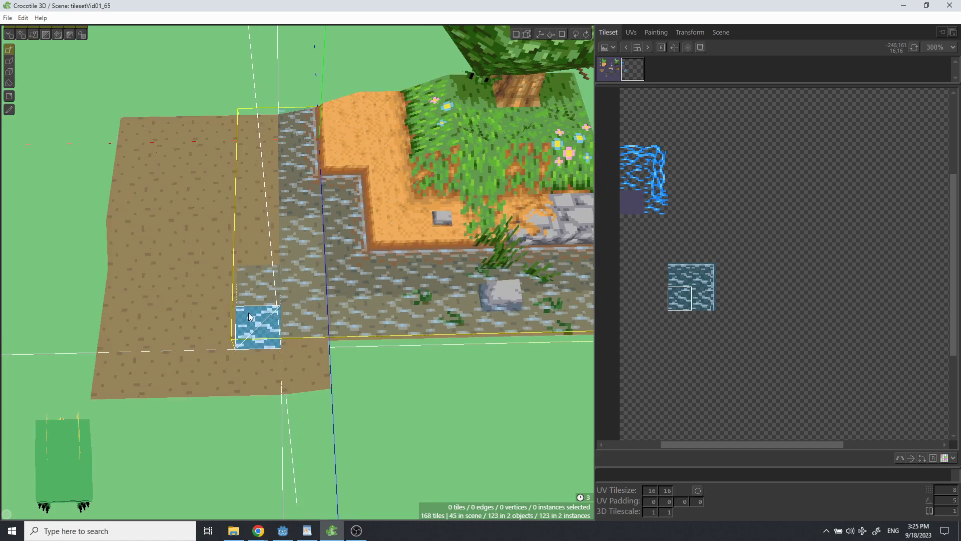
{"action": "key", "text": "ctrl+z"}
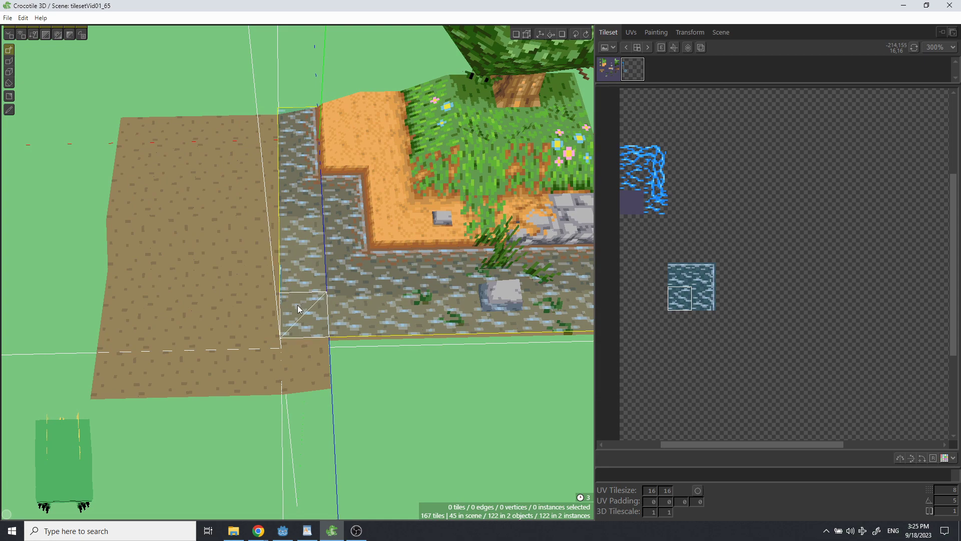
- Paint water tiles over the extended riverbed, including one row along its front side
{"action": "key", "text": "space"}
{"action": "mouse_move", "coordinate": [260, 303]}
{"action": "left_mouse_down"}
{"action": "mouse_move", "coordinate": [253, 122]}
{"action": "mouse_move", "coordinate": [144, 133]}
{"action": "mouse_move", "coordinate": [170, 157]}
{"action": "mouse_move", "coordinate": [170, 193]}
{"action": "mouse_move", "coordinate": [117, 270]}
{"action": "mouse_move", "coordinate": [195, 284]}
{"action": "mouse_move", "coordinate": [206, 316]}
{"action": "mouse_move", "coordinate": [110, 324]}
{"action": "left_mouse_up"}
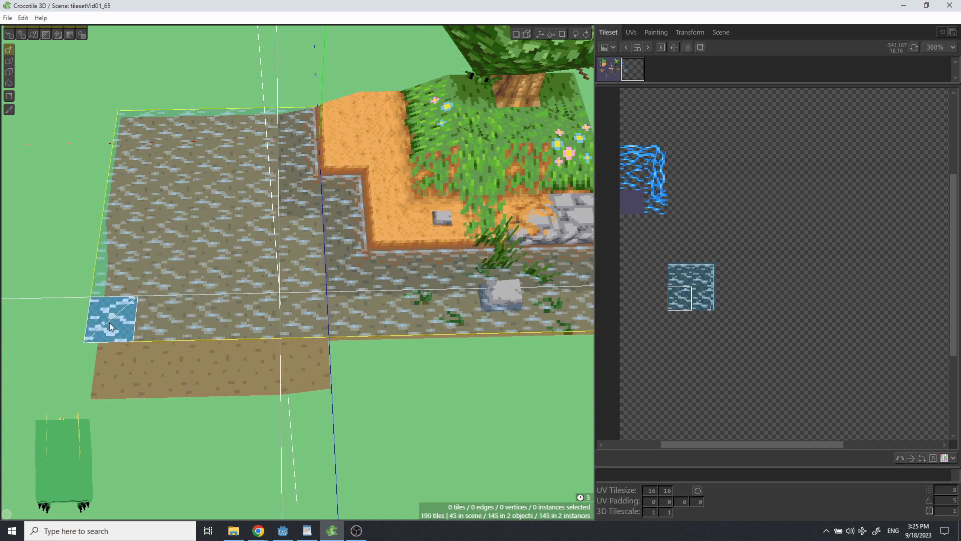
{"action": "mouse_move", "coordinate": [258, 362]}
{"action": "right_mouse_down"}
{"action": "mouse_move", "coordinate": [226, 341]}
{"action": "mouse_move", "coordinate": [163, 342]}
{"action": "right_mouse_up"}
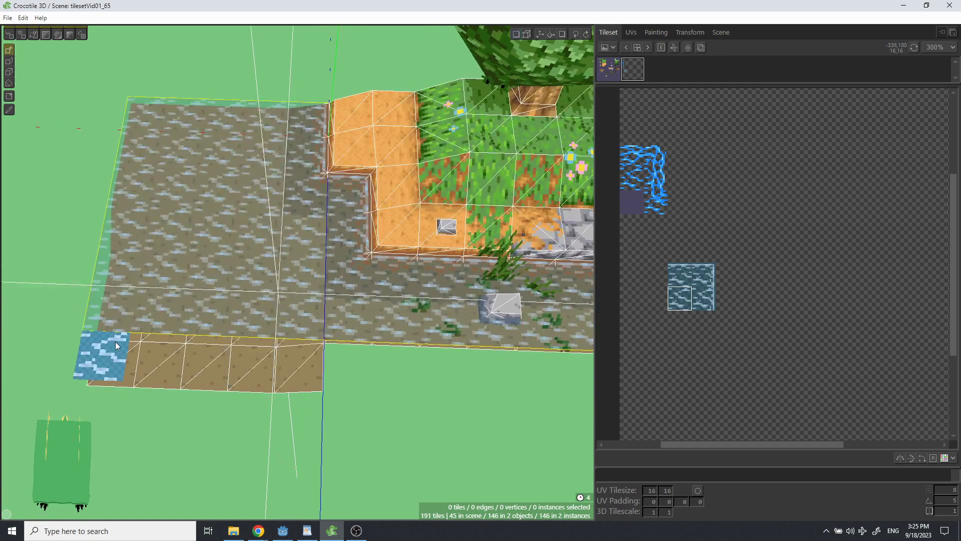
{"action": "mouse_move", "coordinate": [116, 344]}
{"action": "left_mouse_down"}
{"action": "mouse_move", "coordinate": [274, 354]}
{"action": "mouse_move", "coordinate": [329, 369]}
{"action": "left_mouse_up"}
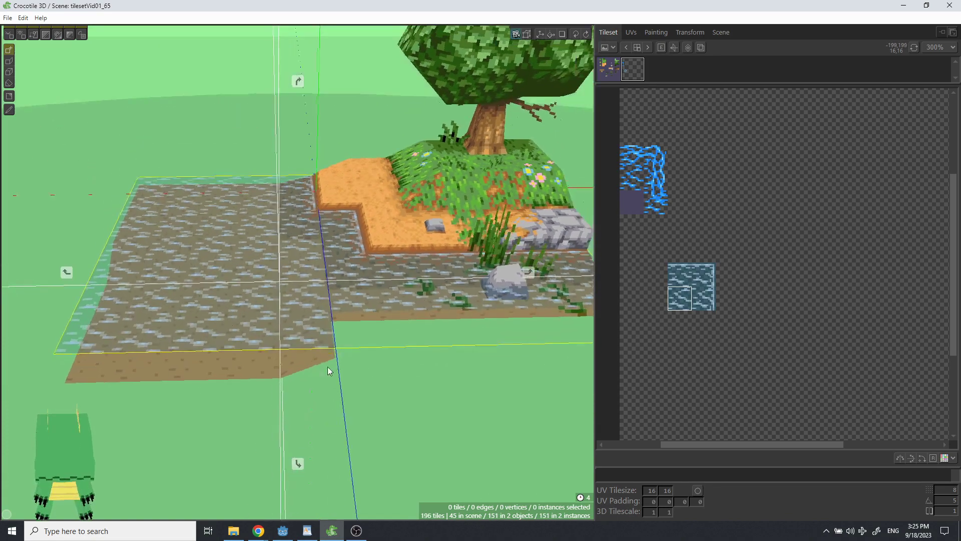
{"action": "mouse_move", "coordinate": [328, 369]}
{"action": "right_mouse_down"}
{"action": "mouse_move", "coordinate": [291, 348]}
{"action": "mouse_move", "coordinate": [353, 372]}
{"action": "right_mouse_up"}
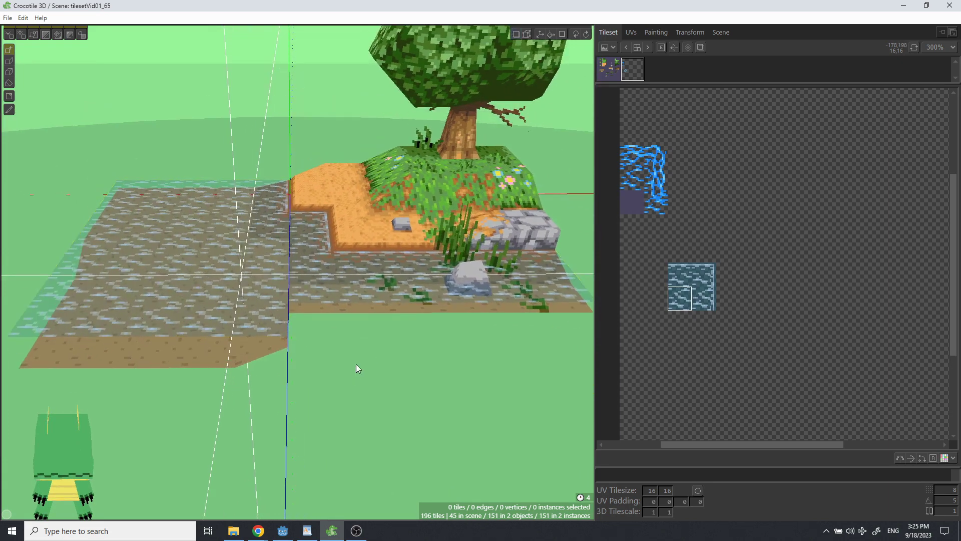
- Export the scene as glTF over the existing scene.gltf in the crocotileScene project's scene folder, confirming the replacement
{"action": "right_click_drag", "start_coordinate": [367, 315], "coordinate": [341, 314]}
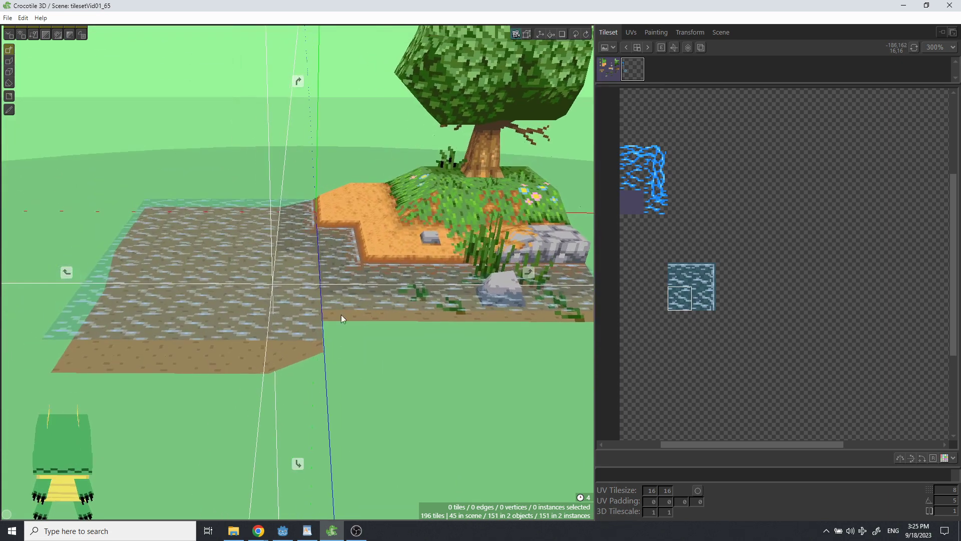
{"action": "left_click", "coordinate": [9, 18]}
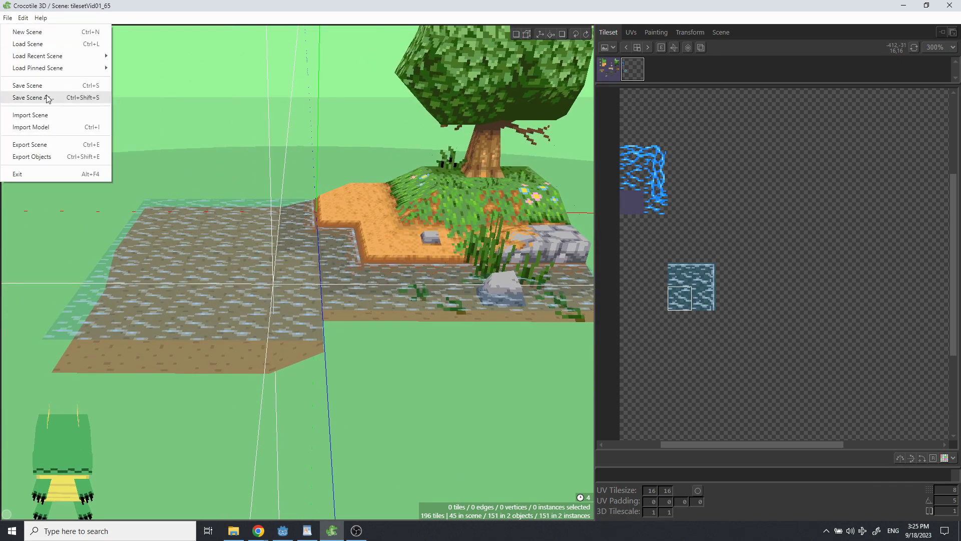
{"action": "left_click", "coordinate": [40, 144]}
{"action": "left_click", "coordinate": [561, 394]}
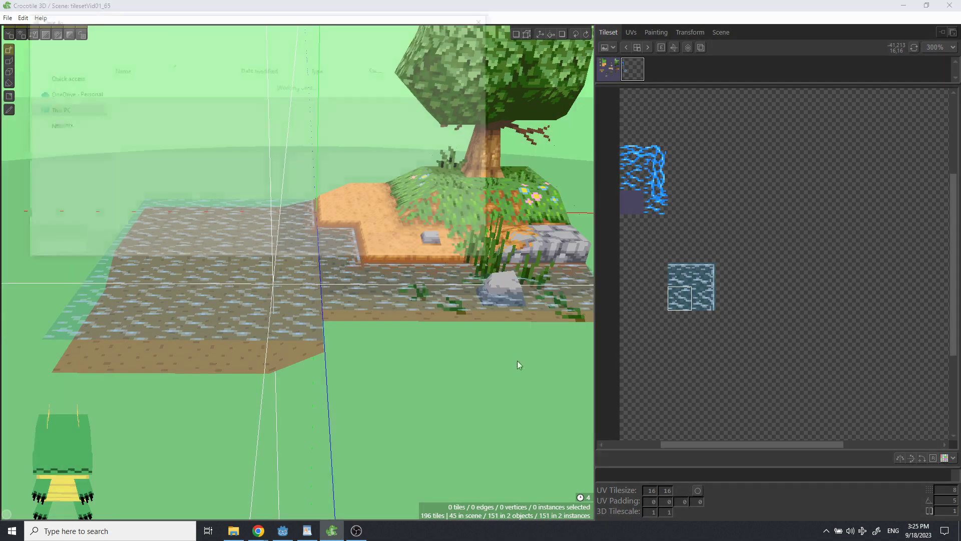
{"action": "left_click", "coordinate": [134, 85]}
{"action": "left_click", "coordinate": [413, 247]}
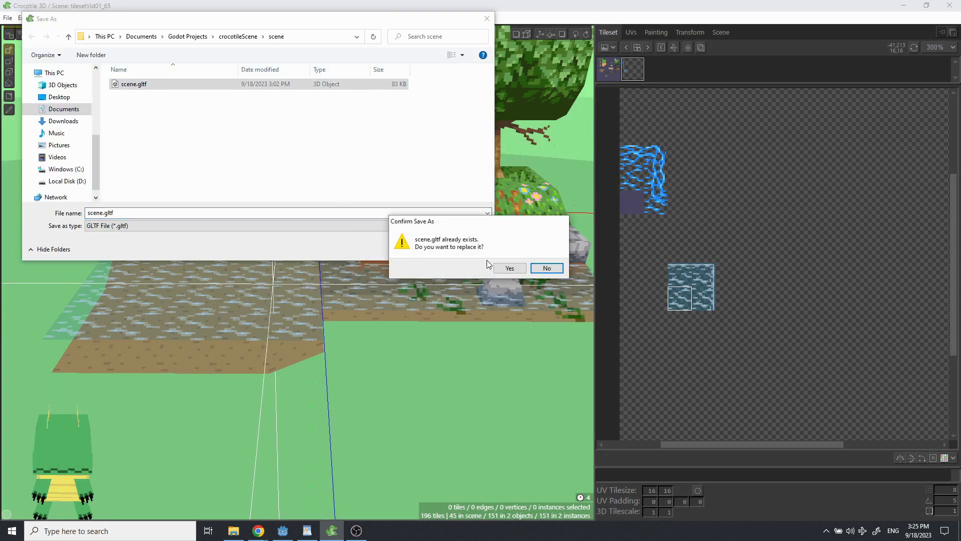
{"action": "left_click", "coordinate": [502, 268]}
- Switch to Godot and test-run the project, walking the character around the extended water and lowered riverbed before stopping the run
{"action": "left_click", "coordinate": [332, 530]}
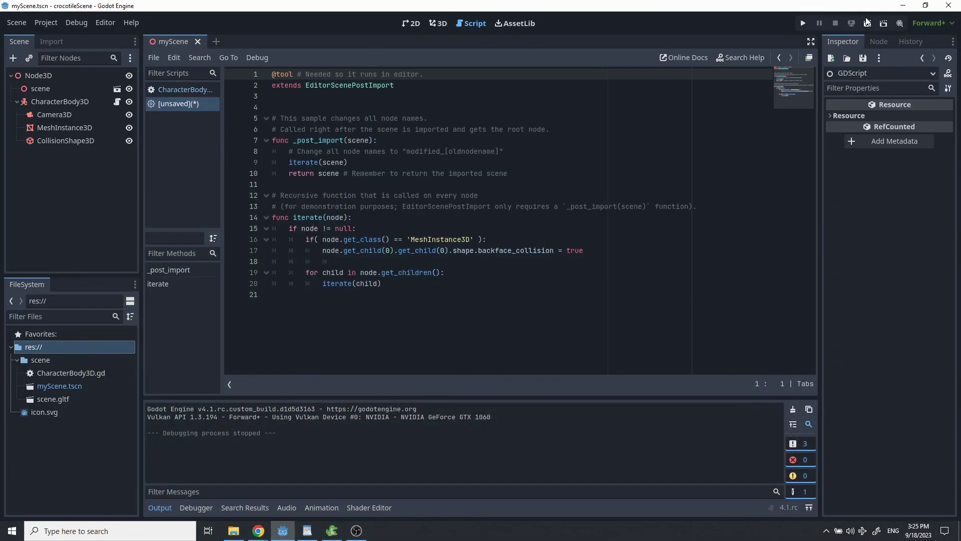
{"action": "left_click", "coordinate": [803, 23]}
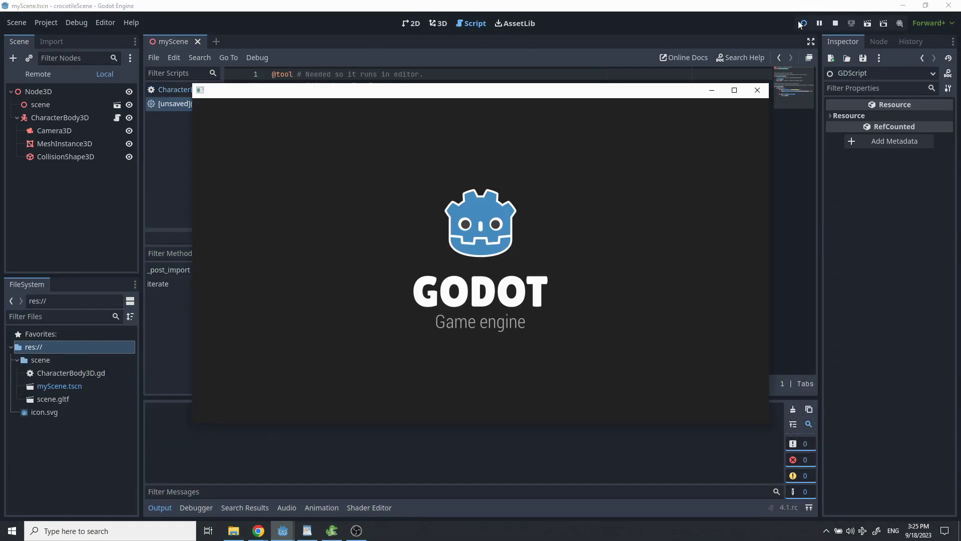
{"action": "key", "text": "Down"}
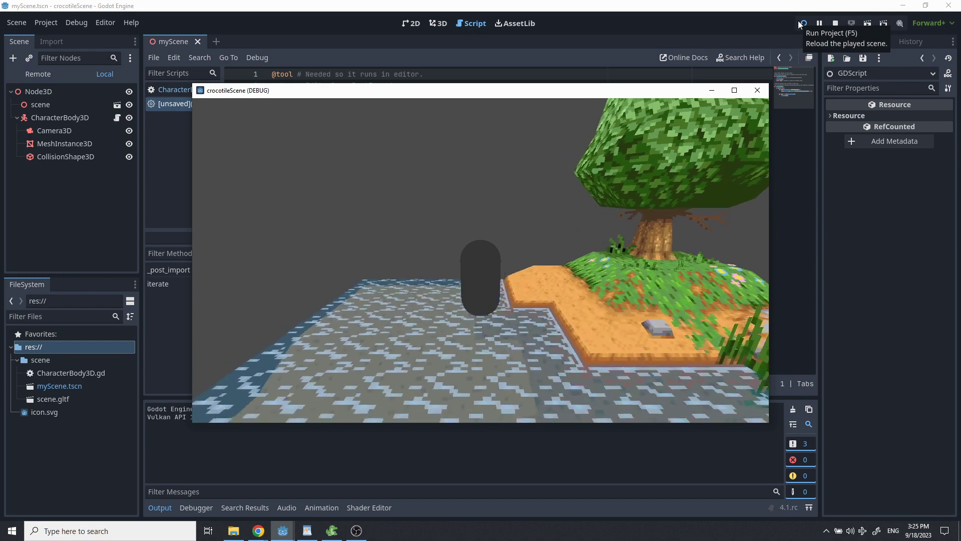
{"action": "key", "text": "Left"}
{"action": "key", "text": "Down"}
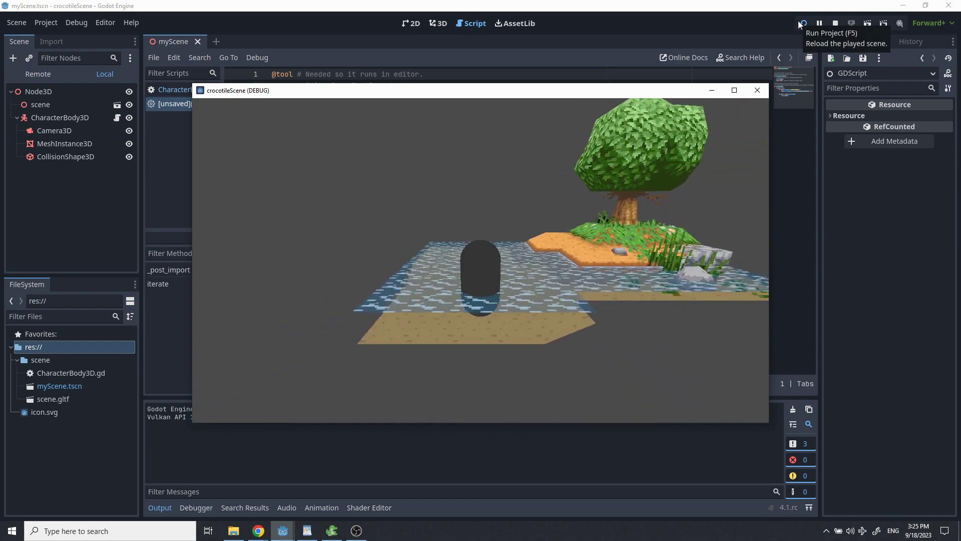
{"action": "key", "text": "Up"}
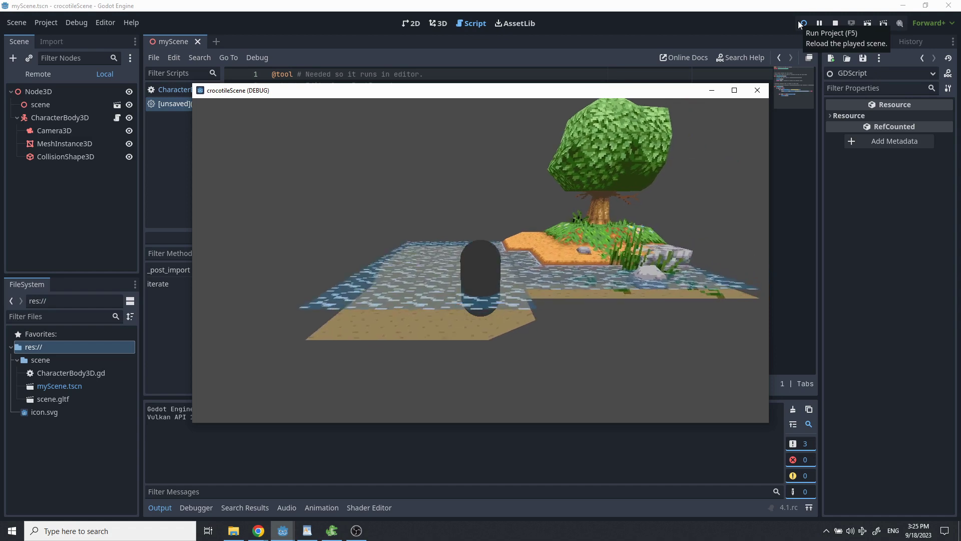
{"action": "key", "text": "Up"}
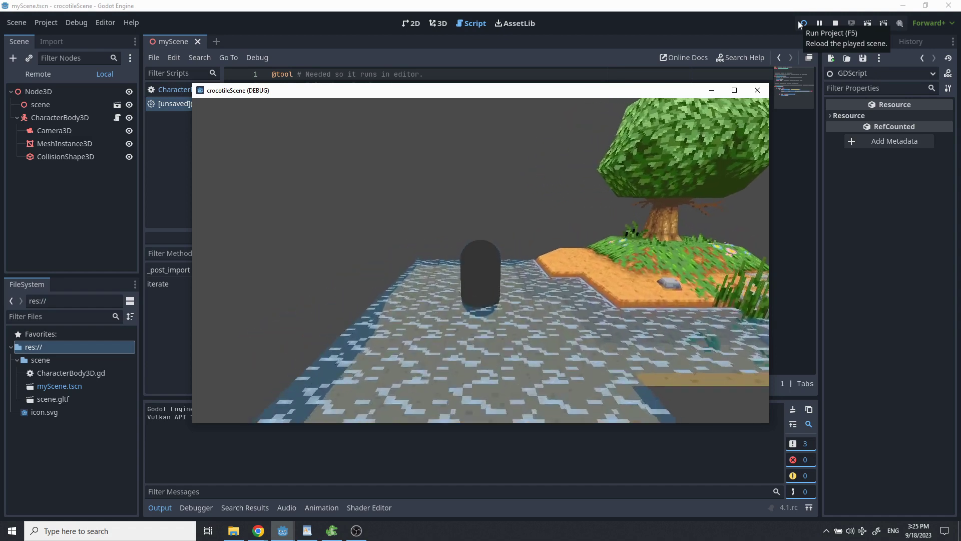
{"action": "key", "text": "Left"}
{"action": "key", "text": "Down"}
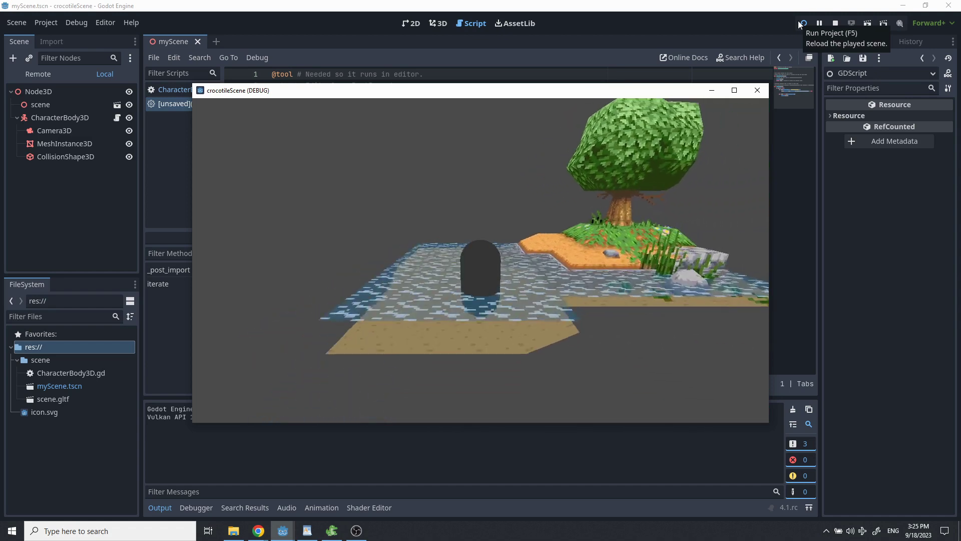
{"action": "key", "text": "Up"}
{"action": "key", "text": "Right"}
{"action": "key", "text": "Down"}
{"action": "key", "text": "Up"}
{"action": "key", "text": "Left"}
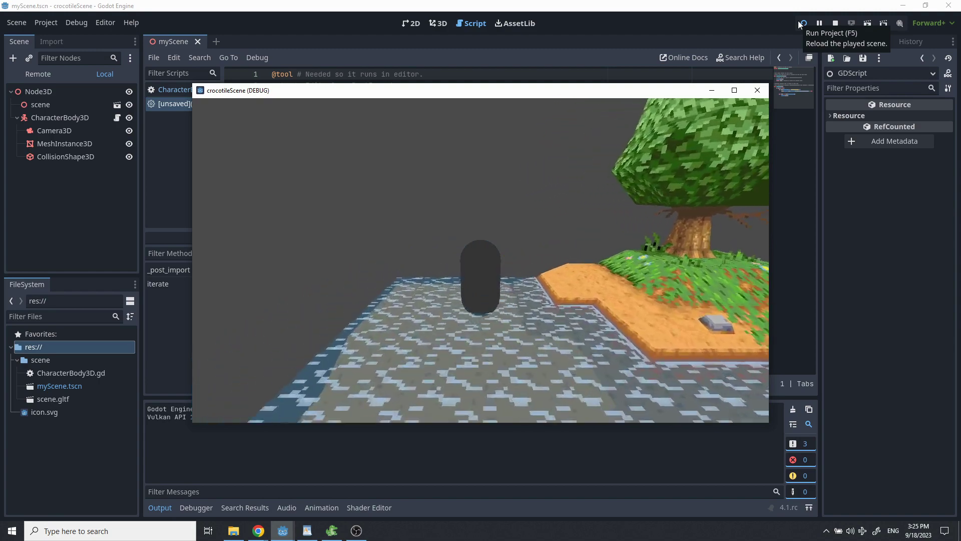
{"action": "key", "text": "Right"}
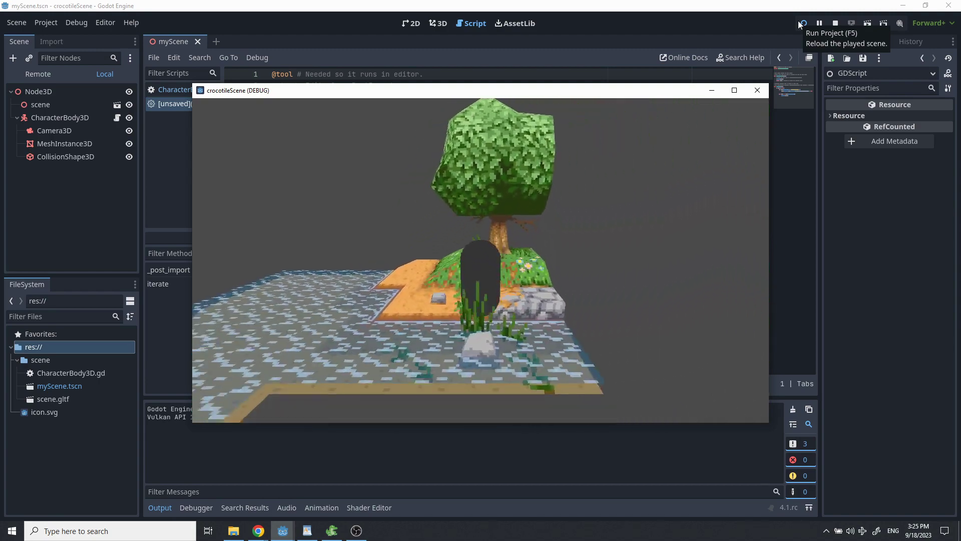
{"action": "key", "text": "Left"}
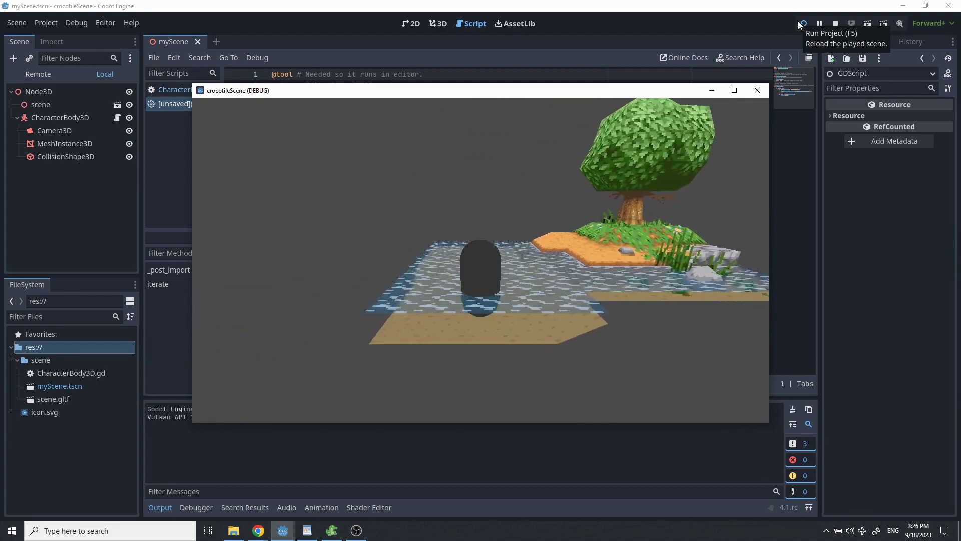
{"action": "key", "text": "Up"}
{"action": "key", "text": "Down"}
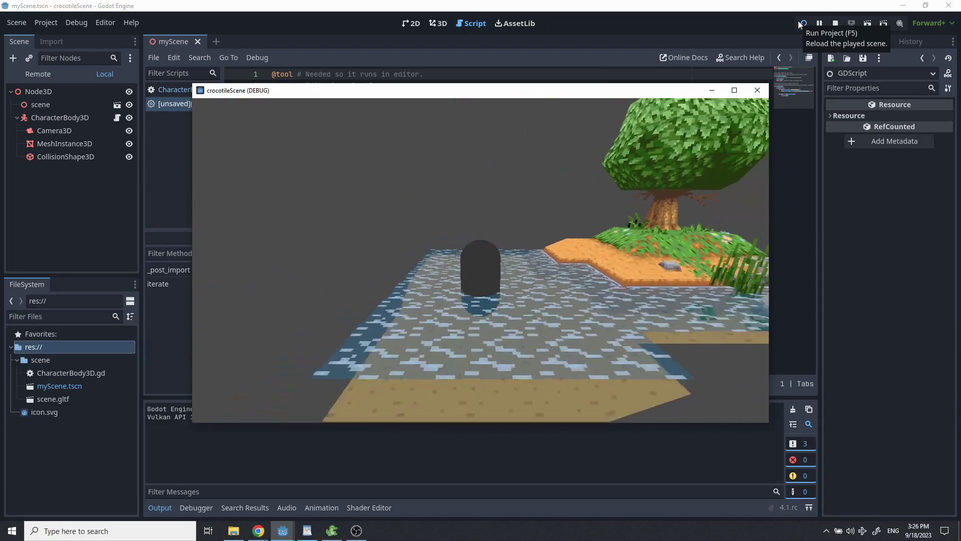
{"action": "key", "text": "Left"}
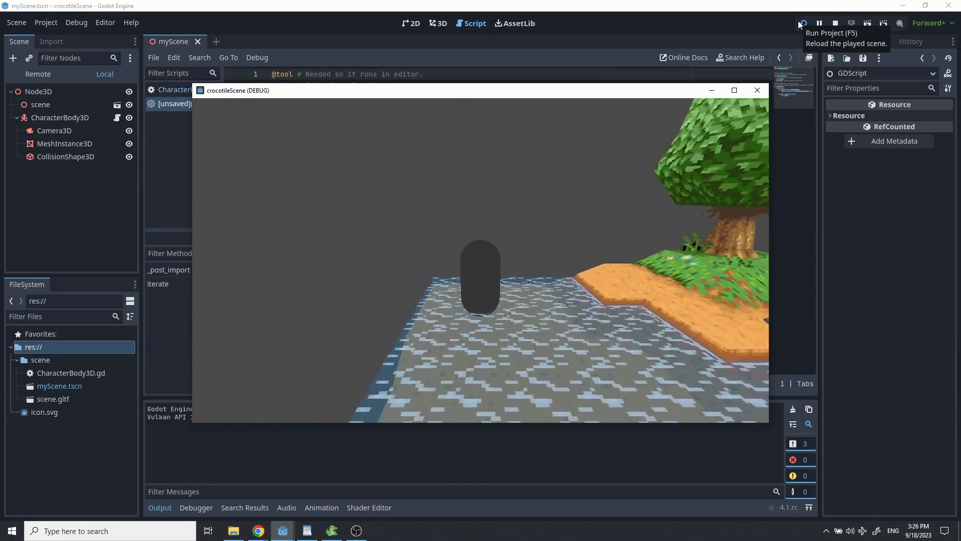
{"action": "key", "text": "Right"}
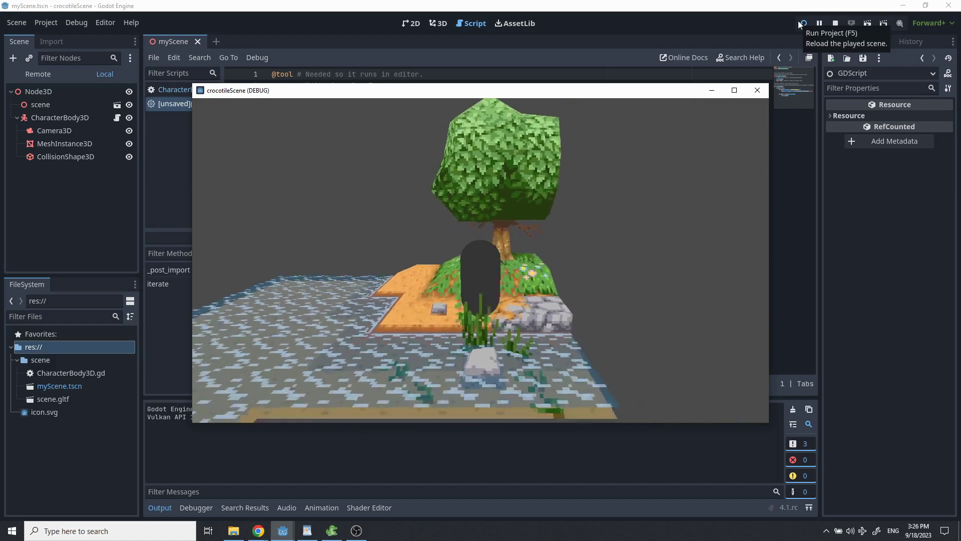
{"action": "key", "text": "Left"}
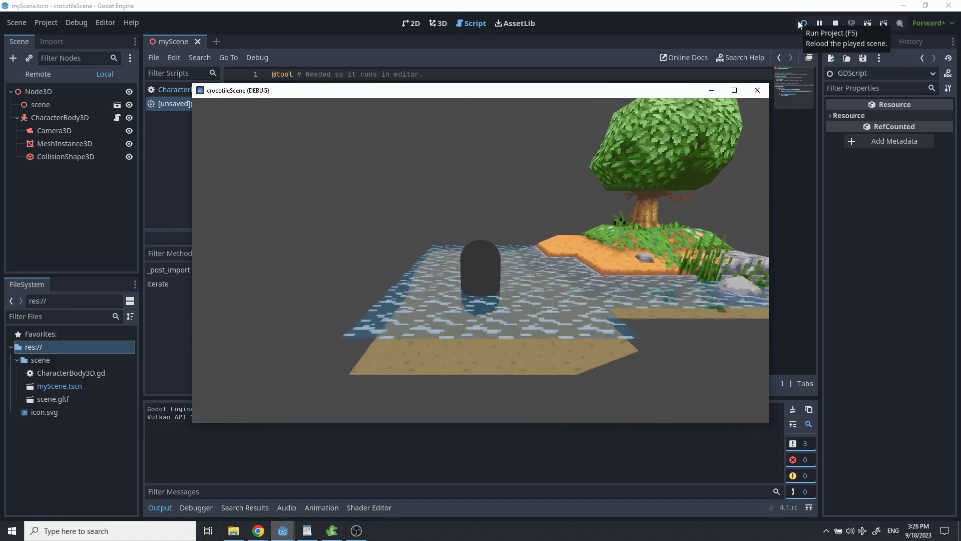
{"action": "key", "text": "Left"}
{"action": "key", "text": "Down"}
{"action": "key", "text": "Right"}
{"action": "key", "text": "Up"}
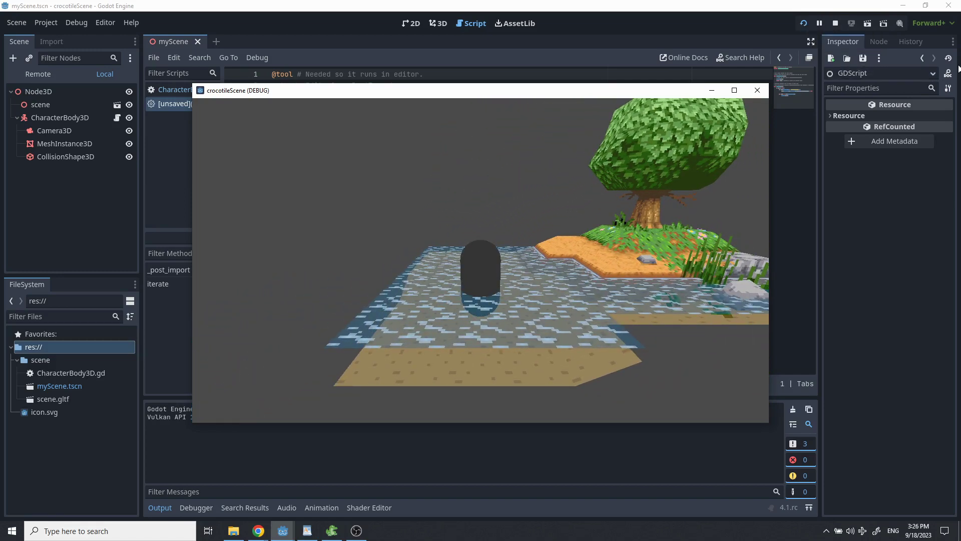
{"action": "left_click", "coordinate": [835, 23]}
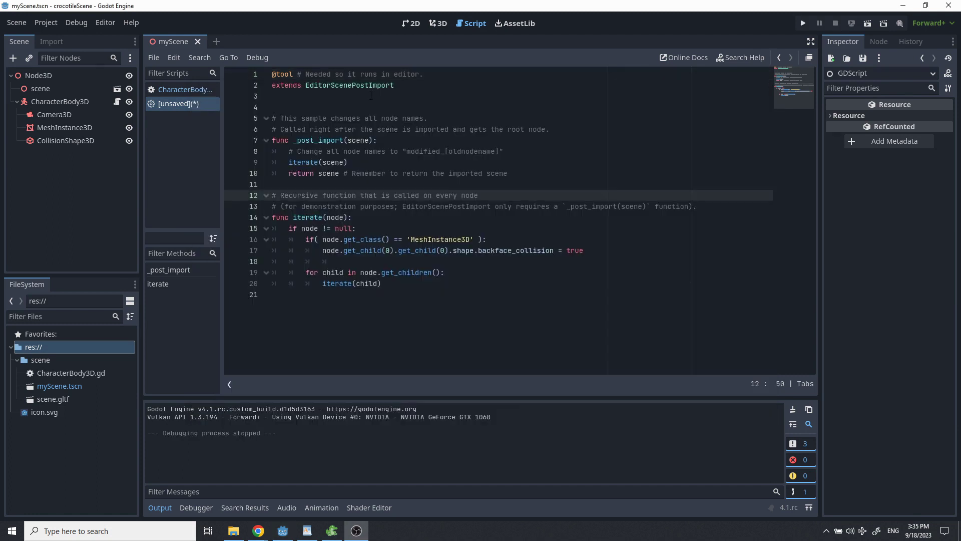
- Examine the unsaved post-import script, especially the MeshInstance3D check and the line setting the shape's backface_collision to true
{"action": "left_click", "coordinate": [371, 95]}
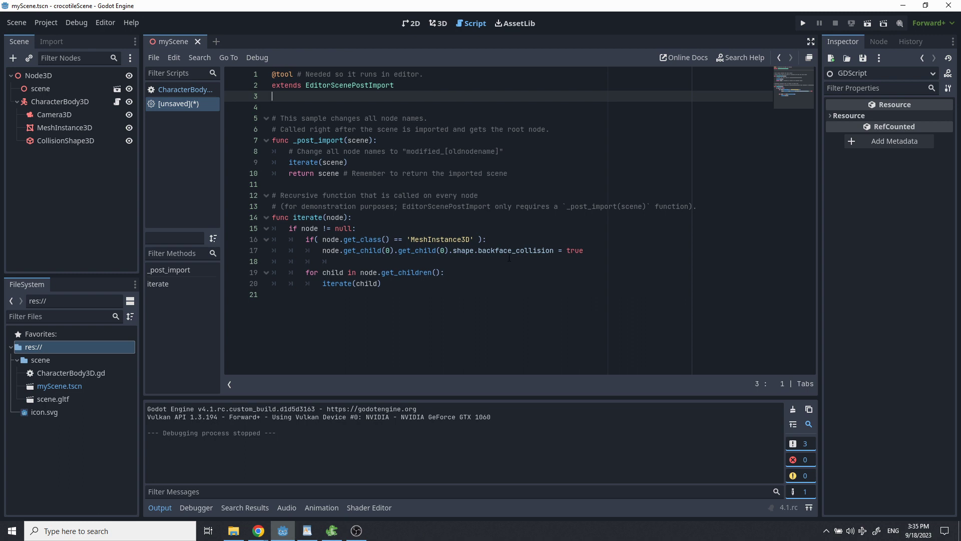
{"action": "left_click_drag", "start_coordinate": [535, 263], "coordinate": [496, 175]}
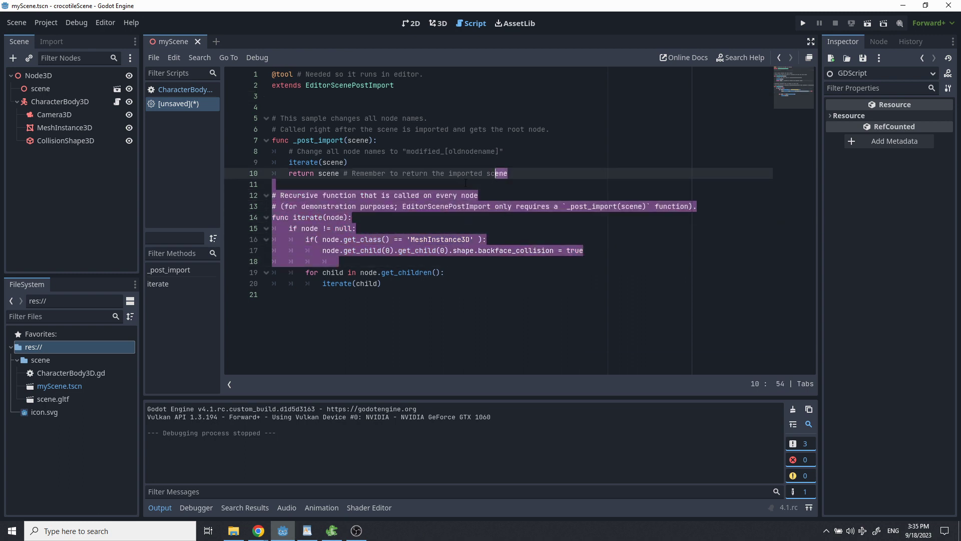
{"action": "left_click", "coordinate": [411, 173]}
{"action": "left_click_drag", "start_coordinate": [437, 239], "coordinate": [449, 240]}
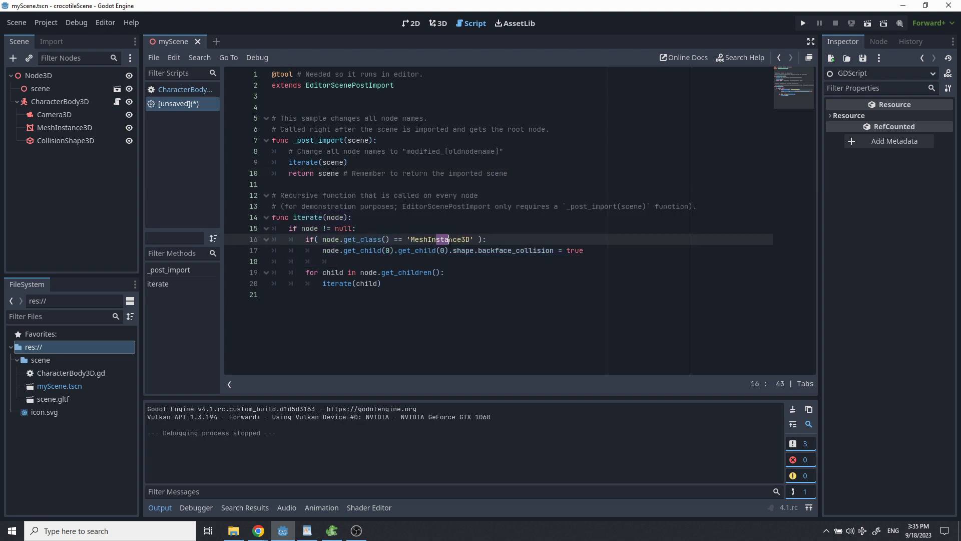
{"action": "double_click", "coordinate": [533, 251]}
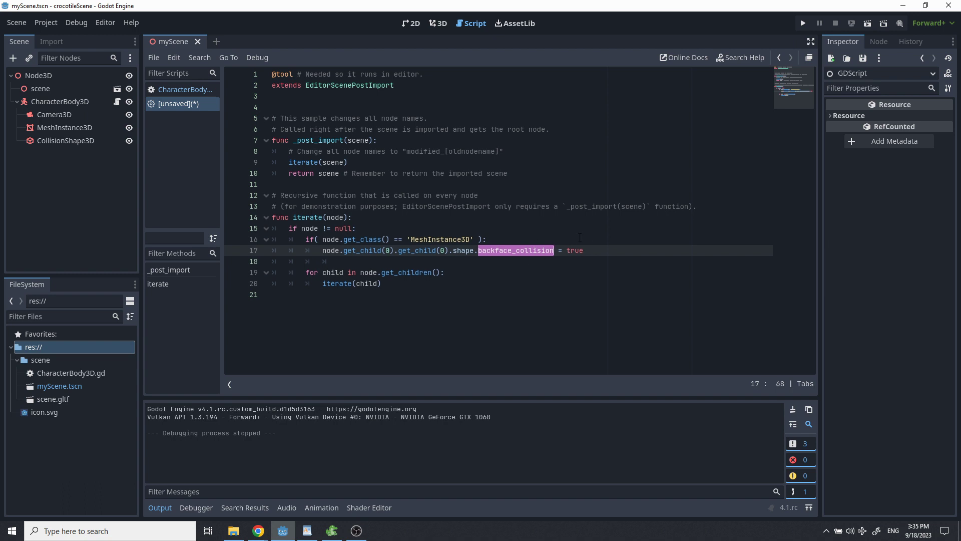
{"action": "double_click", "coordinate": [463, 250]}
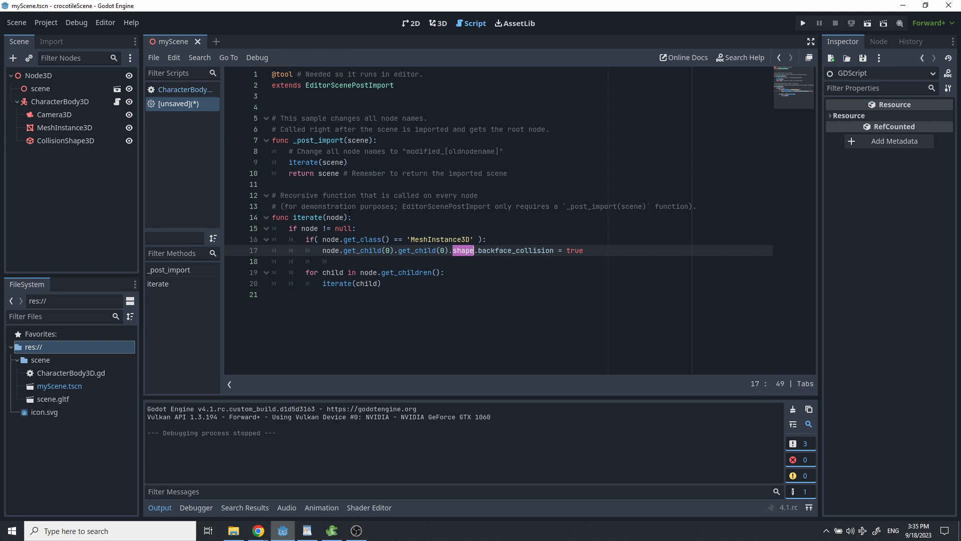
{"action": "key", "text": "Up"}
{"action": "key", "text": "Up"}
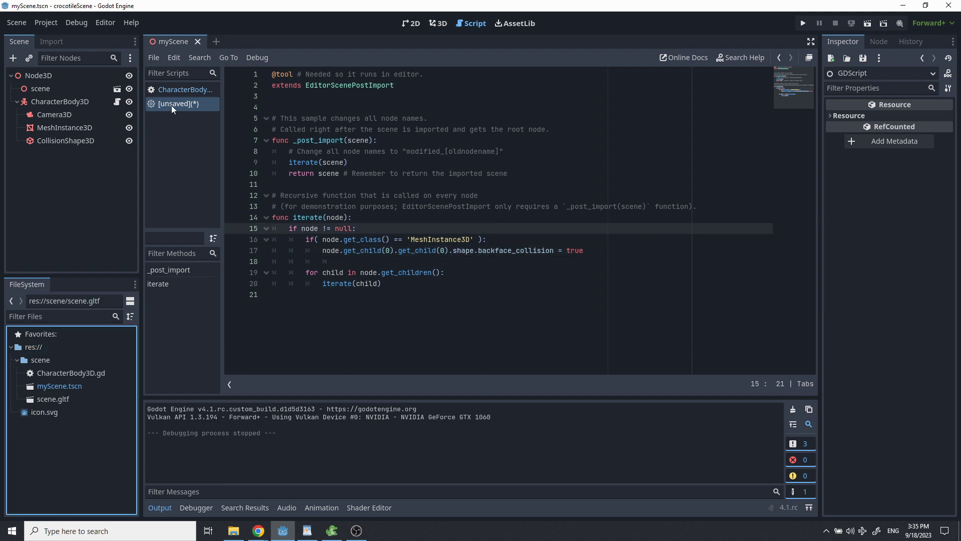
- Save the unsaved post-import script as import.gd in res://scene
{"action": "right_click", "coordinate": [171, 105]}
{"action": "left_click", "coordinate": [180, 127]}
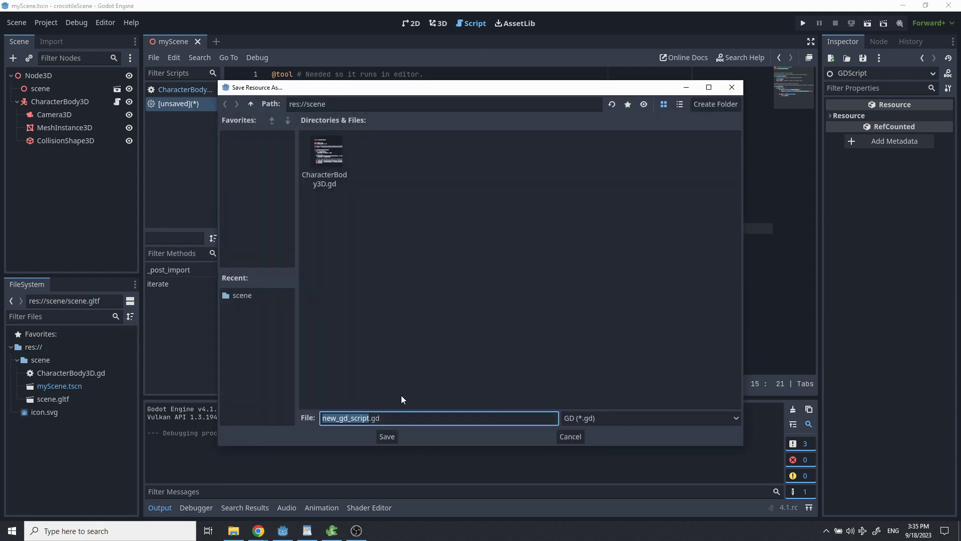
{"action": "type", "text": "import"}
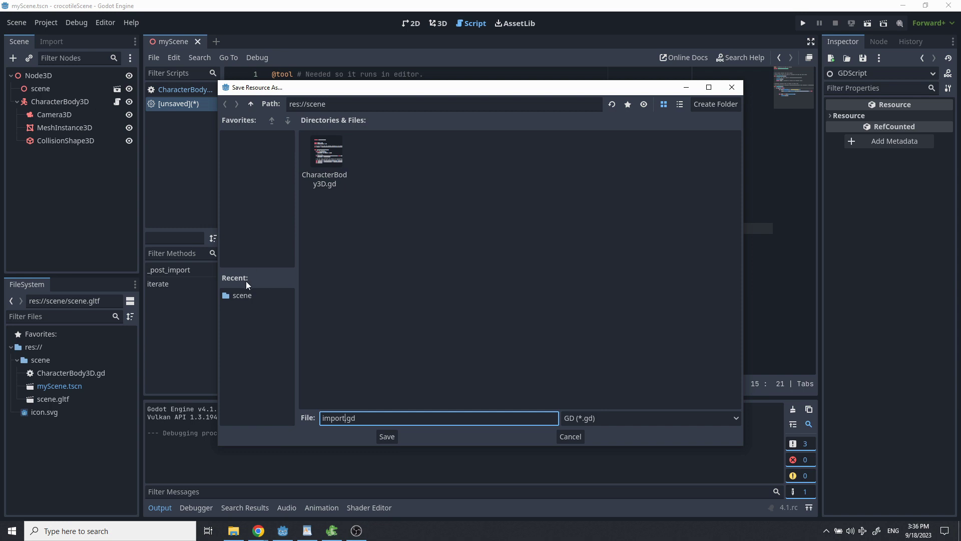
{"action": "left_click", "coordinate": [387, 437]}
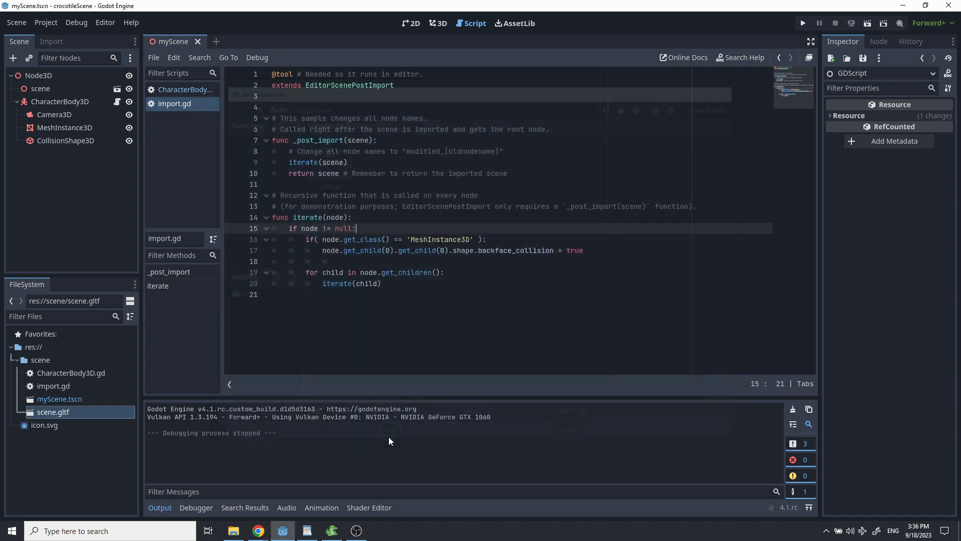
- Move import.gd from the scene folder to the project root res:// and select it there
{"action": "left_click", "coordinate": [53, 386]}
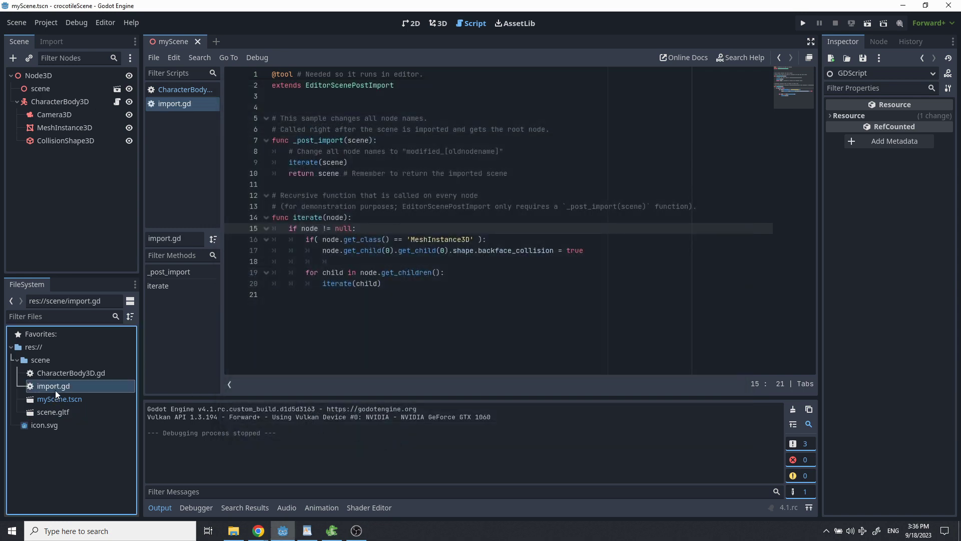
{"action": "right_click", "coordinate": [53, 387]}
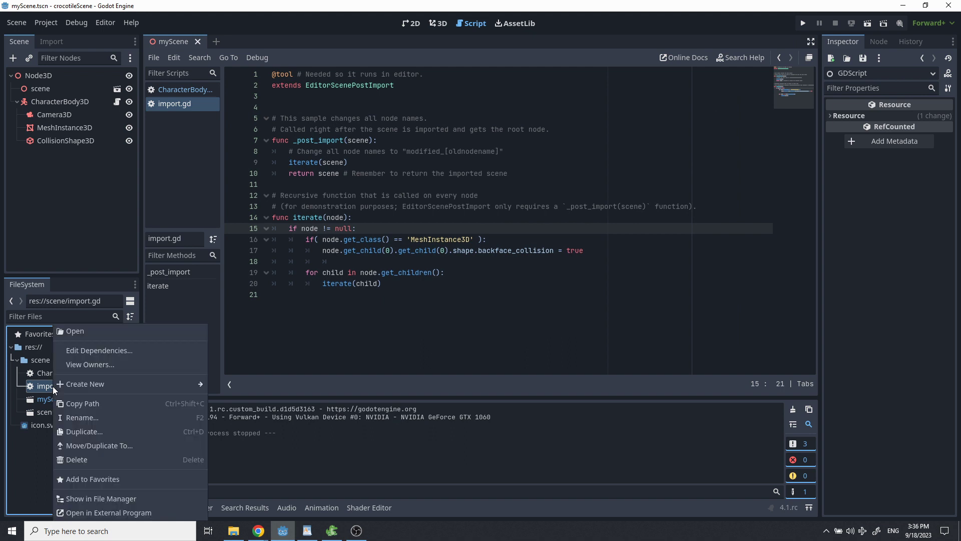
{"action": "left_click", "coordinate": [82, 448]}
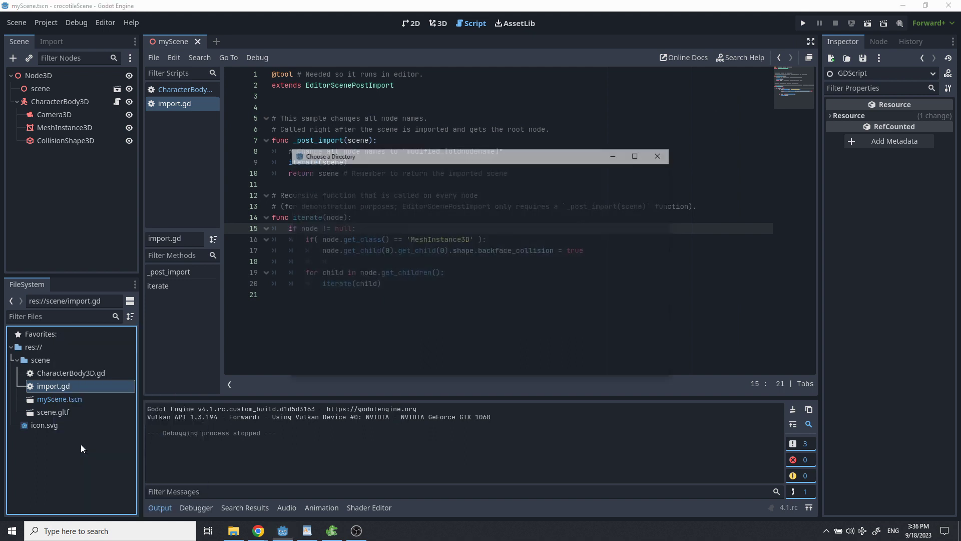
{"action": "double_click", "coordinate": [316, 174]}
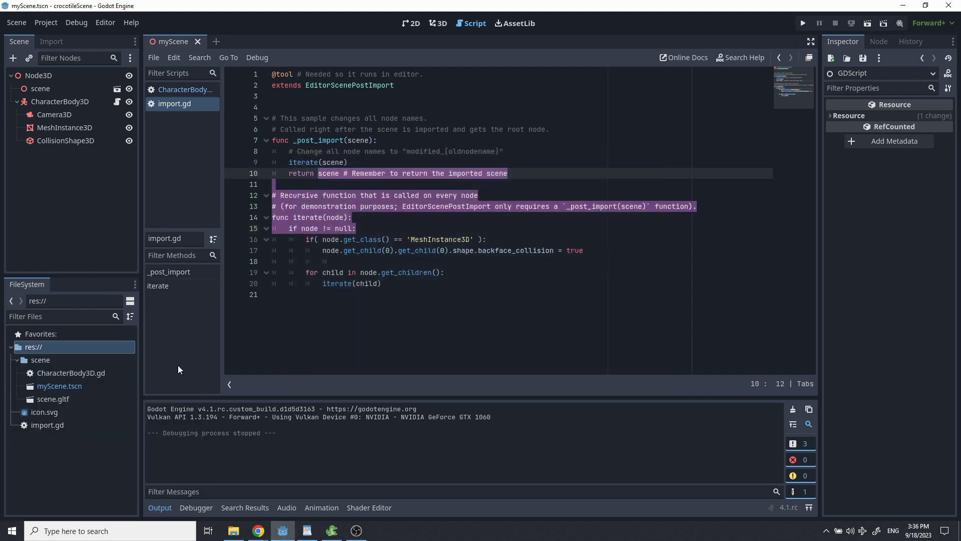
{"action": "left_click", "coordinate": [55, 429]}
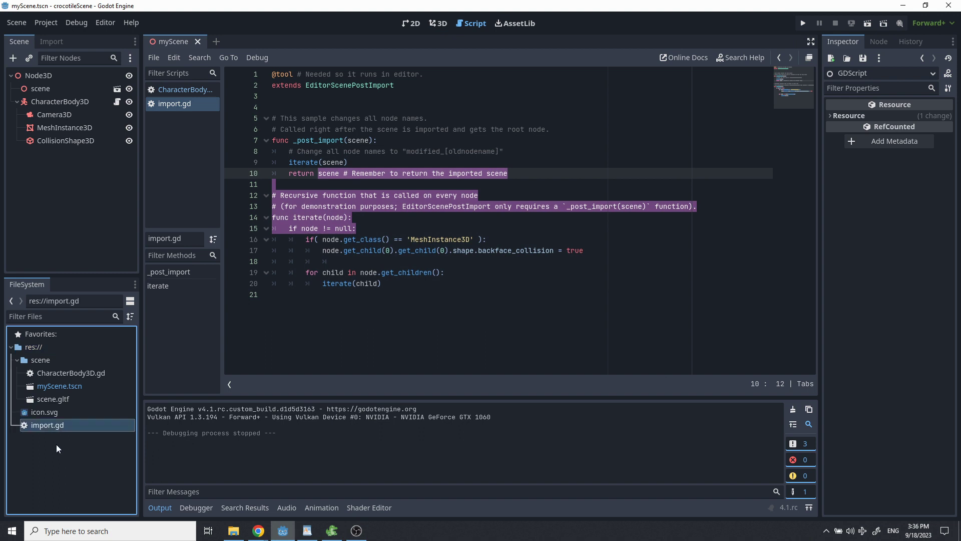
{"action": "left_click", "coordinate": [56, 444]}
- In the project's import defaults for the Scene importer, set the import script path to res://import.gd and save the defaults
{"action": "left_click", "coordinate": [46, 23]}
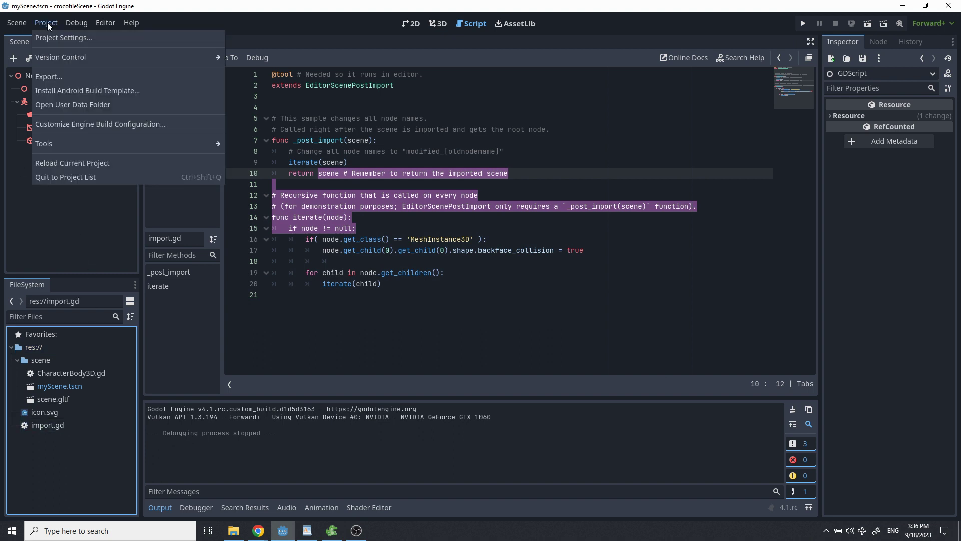
{"action": "left_click", "coordinate": [52, 35]}
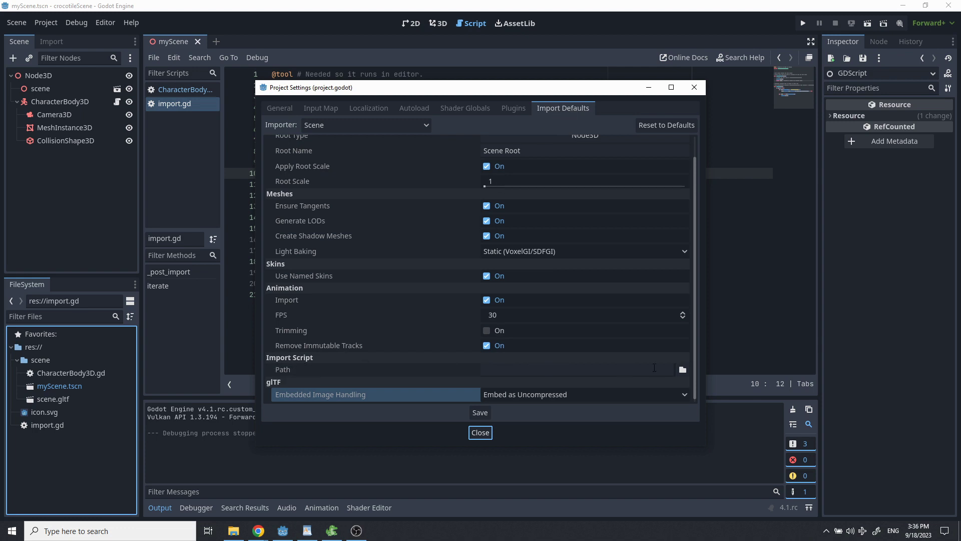
{"action": "left_click", "coordinate": [682, 369]}
{"action": "left_click", "coordinate": [373, 157]}
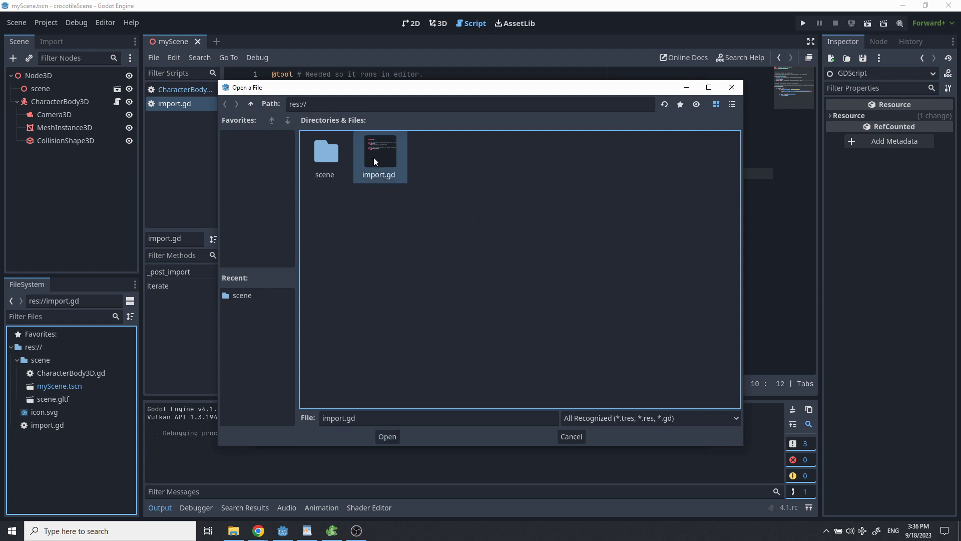
{"action": "double_click", "coordinate": [374, 158]}
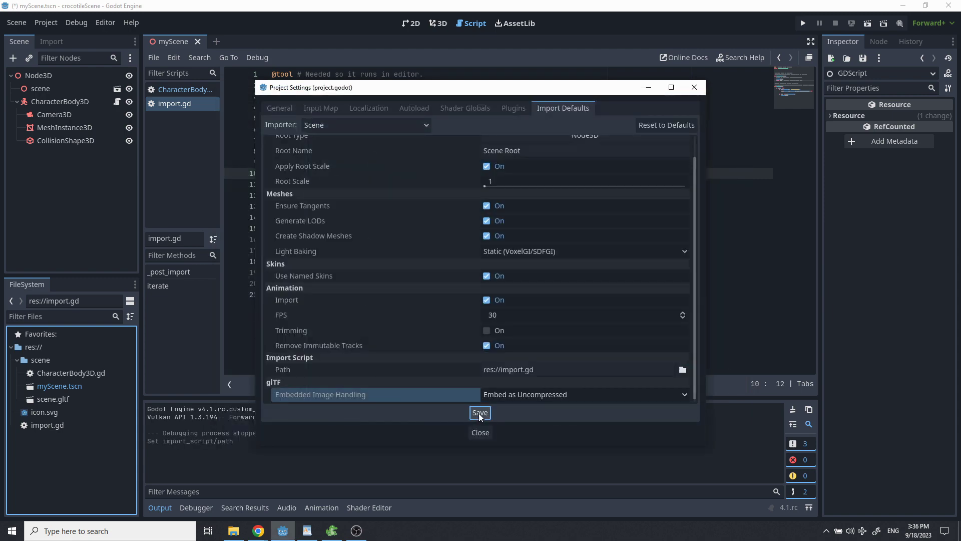
{"action": "left_click", "coordinate": [480, 432]}
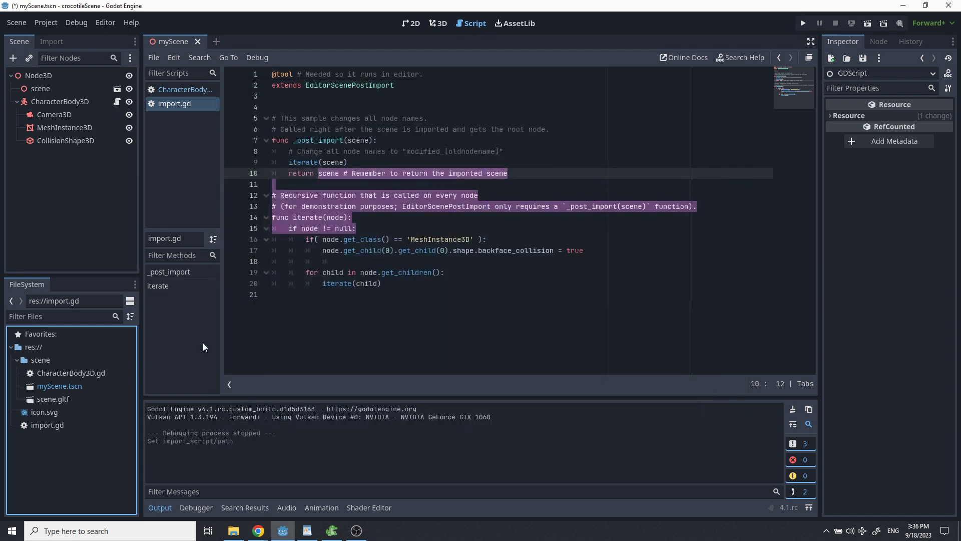
- Assign res://import.gd as the import script in scene.gltf's advanced import settings and reimport the scene
{"action": "double_click", "coordinate": [49, 399]}
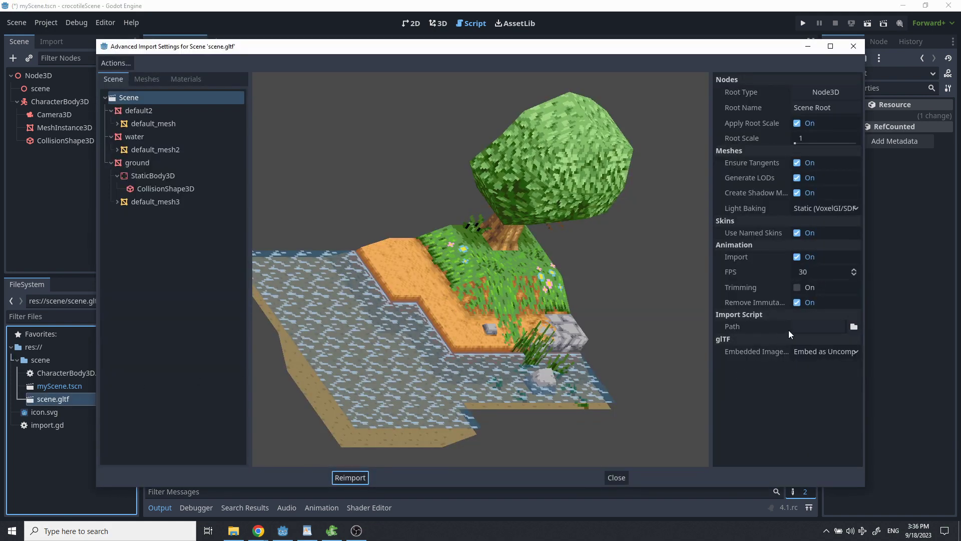
{"action": "left_click", "coordinate": [855, 327]}
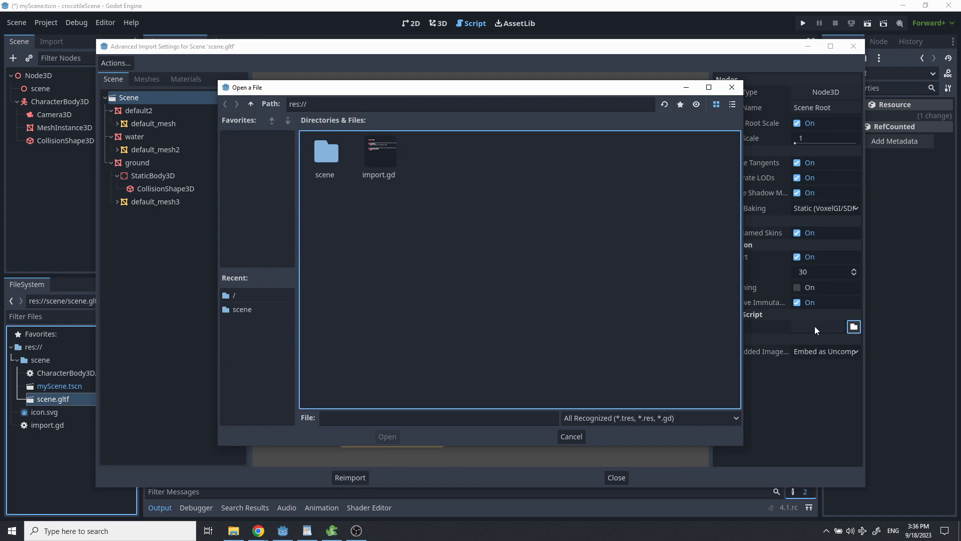
{"action": "double_click", "coordinate": [381, 154]}
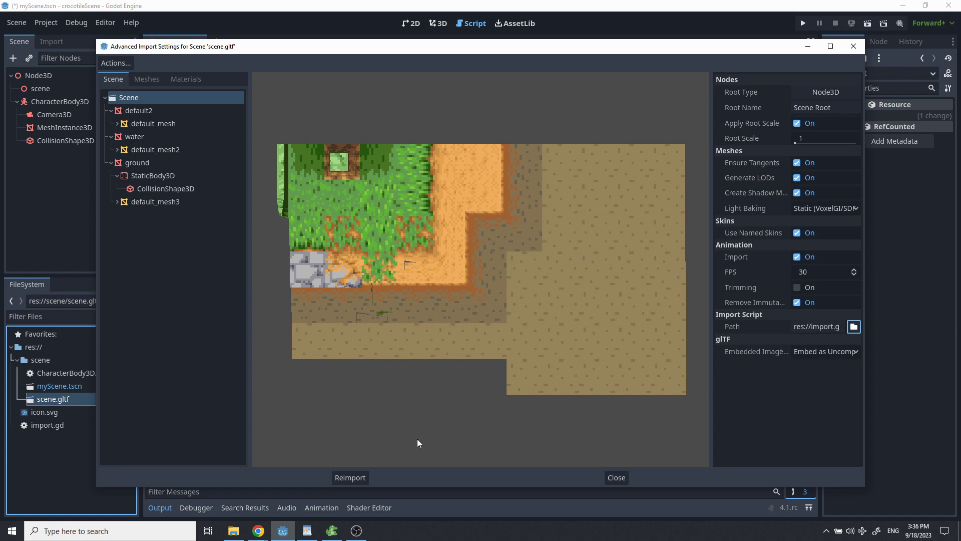
{"action": "left_click", "coordinate": [354, 479]}
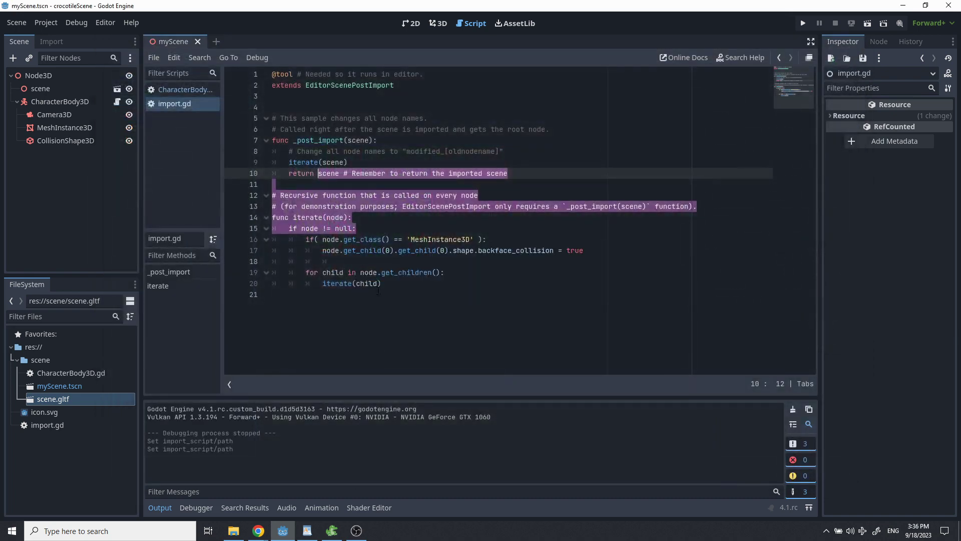
- Compare the script's MeshInstance3D check with scene.gltf's imported node hierarchy, examining default2, ground and its StaticBody3D and CollisionShape3D children
{"action": "left_click", "coordinate": [385, 305]}
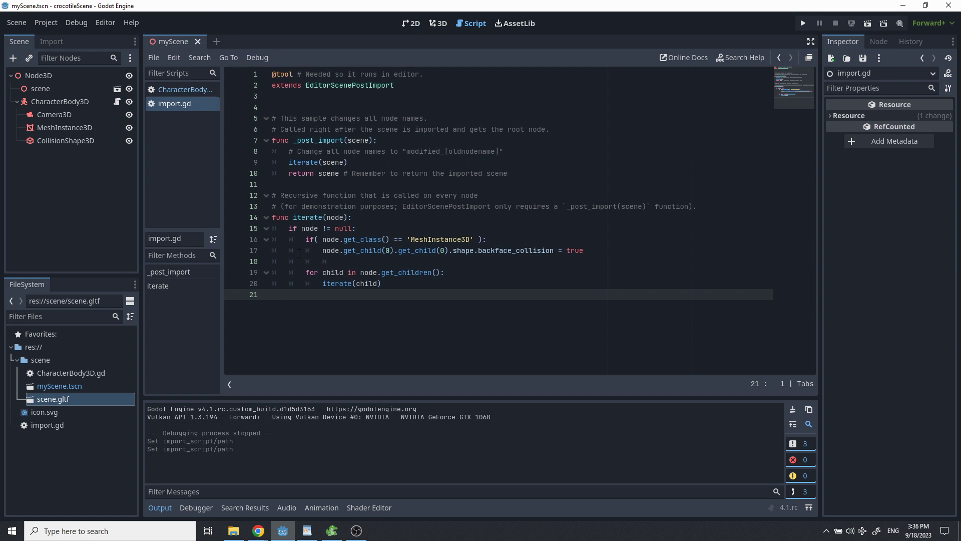
{"action": "double_click", "coordinate": [425, 240]}
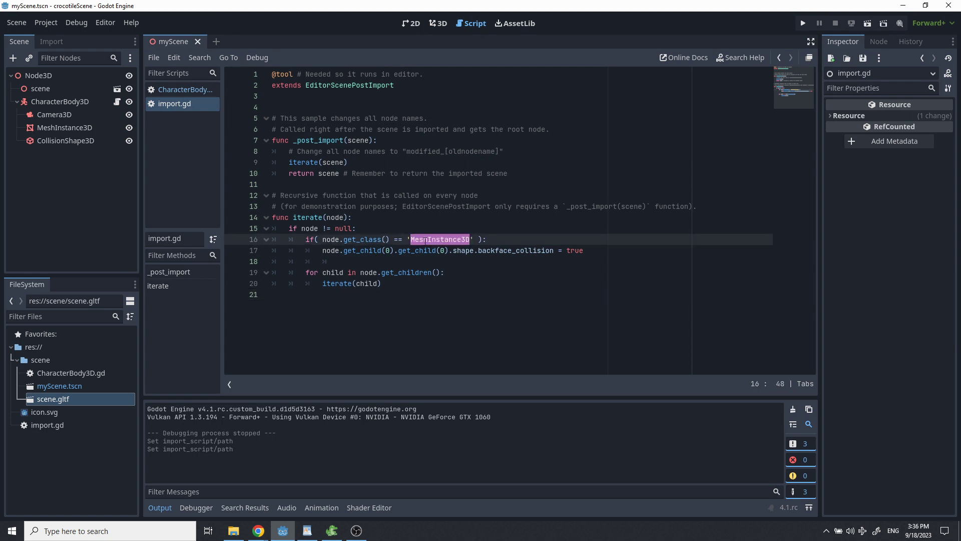
{"action": "double_click", "coordinate": [52, 399]}
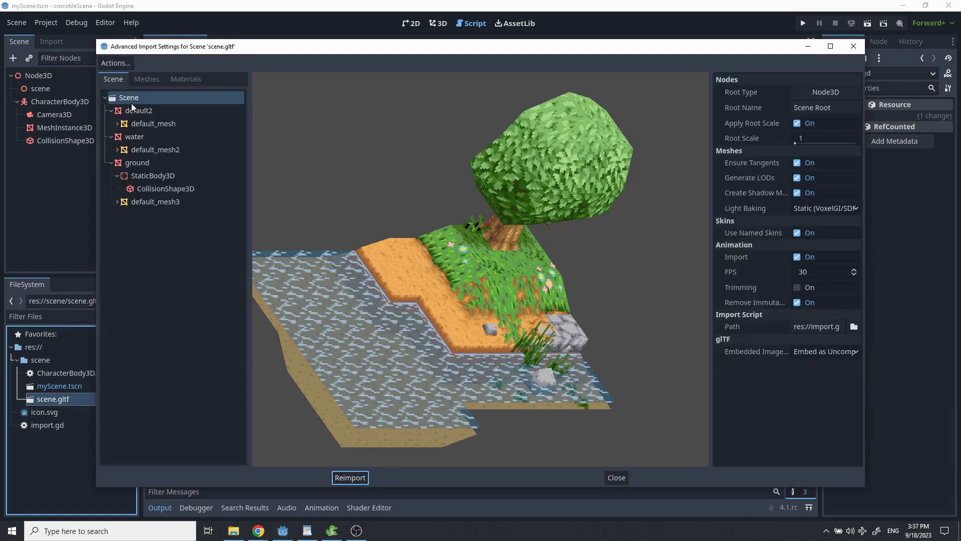
{"action": "left_click", "coordinate": [139, 112]}
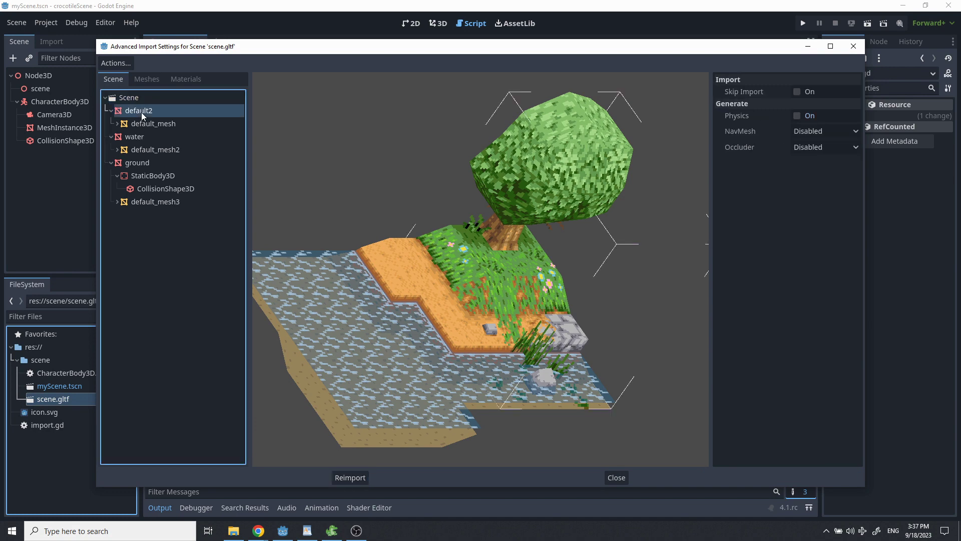
{"action": "left_click", "coordinate": [145, 122]}
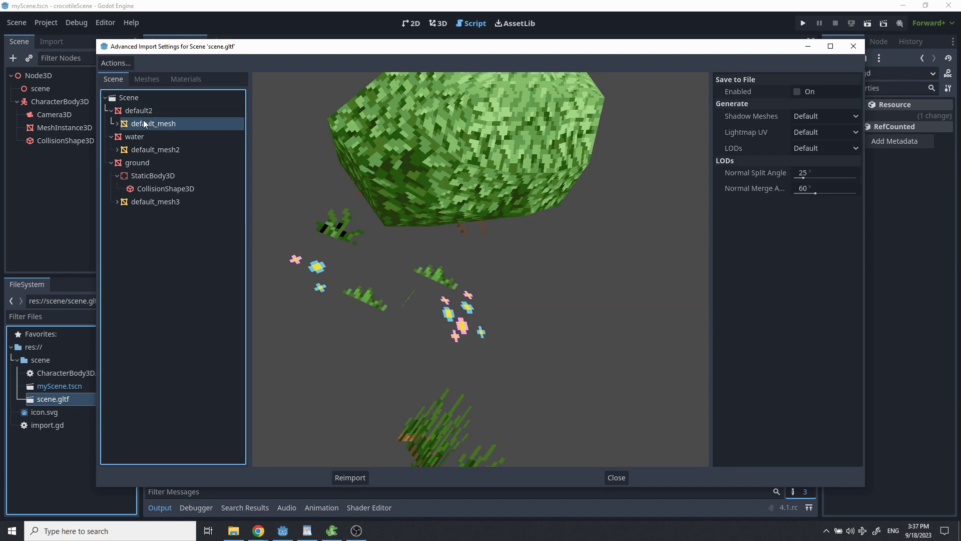
{"action": "left_click", "coordinate": [143, 114]}
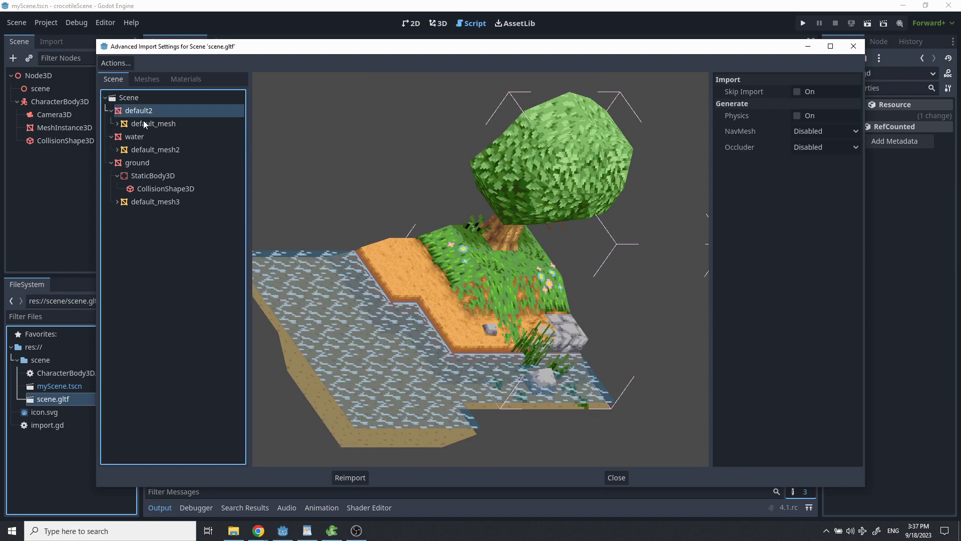
{"action": "left_click", "coordinate": [136, 163]}
{"action": "left_click", "coordinate": [140, 176]}
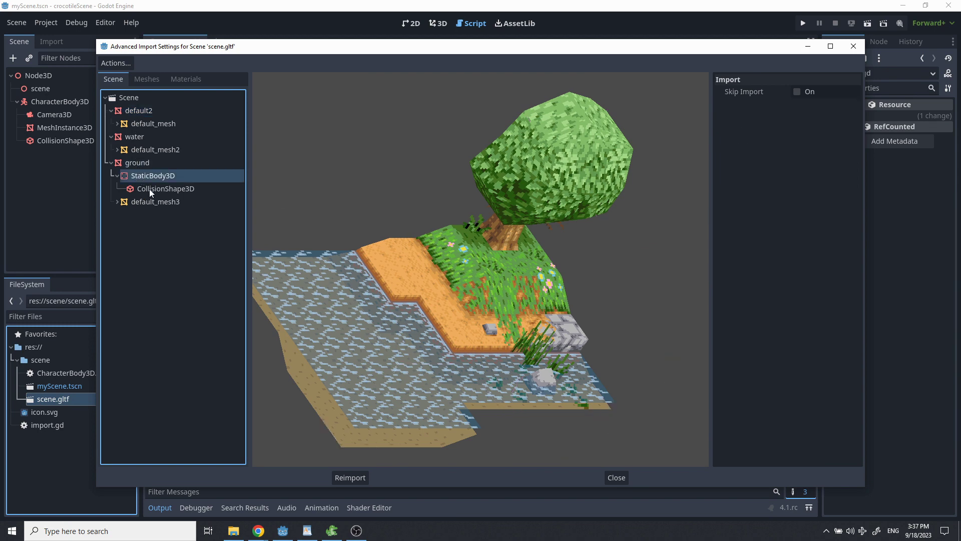
{"action": "left_click", "coordinate": [152, 189]}
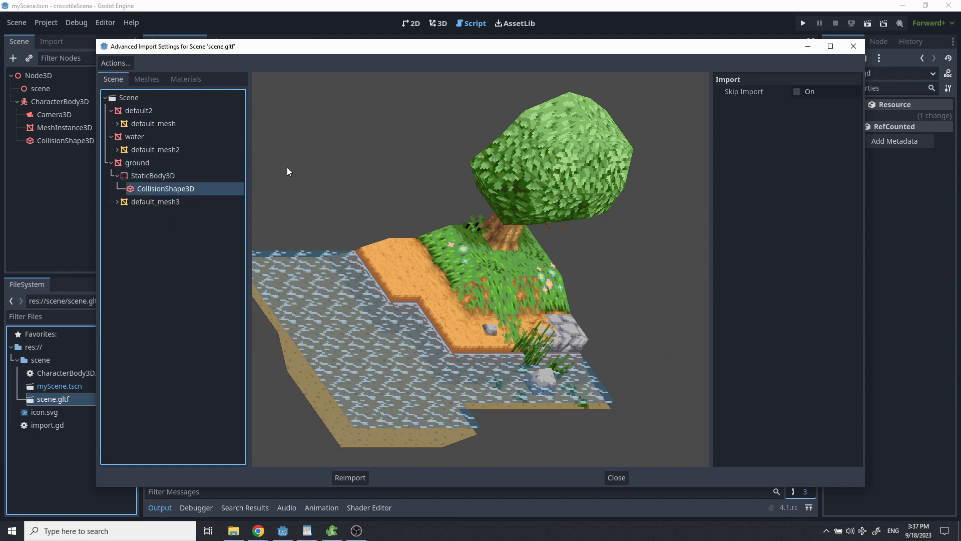
{"action": "left_click", "coordinate": [609, 477]}
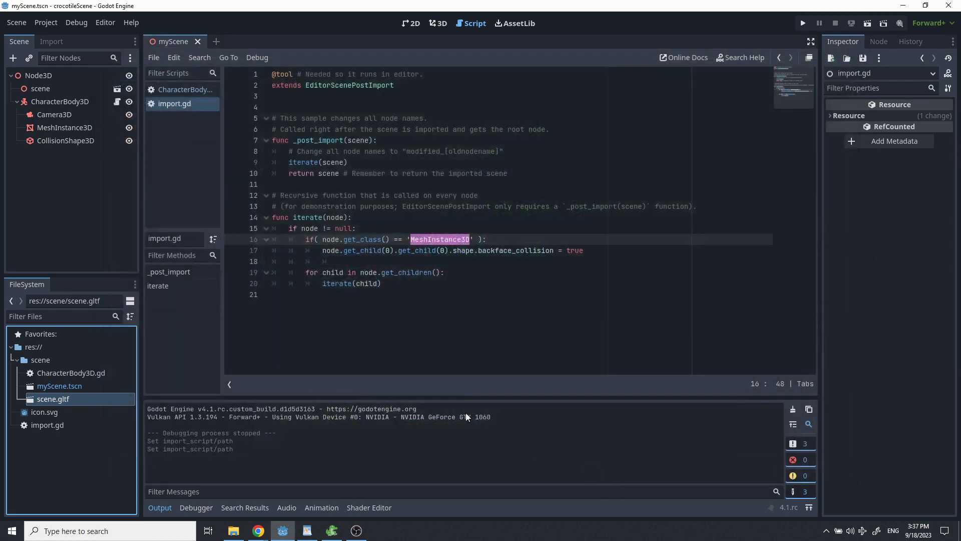
- Examine how line 17 of import.gd reaches the collision shape through the nested get_child(0) calls to set backface_collision
{"action": "double_click", "coordinate": [525, 250]}
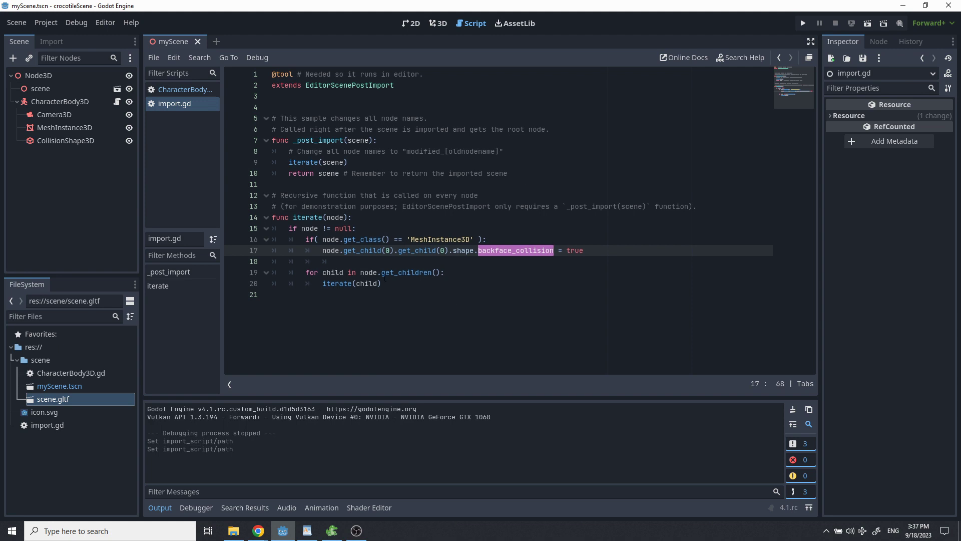
{"action": "left_click", "coordinate": [425, 250]}
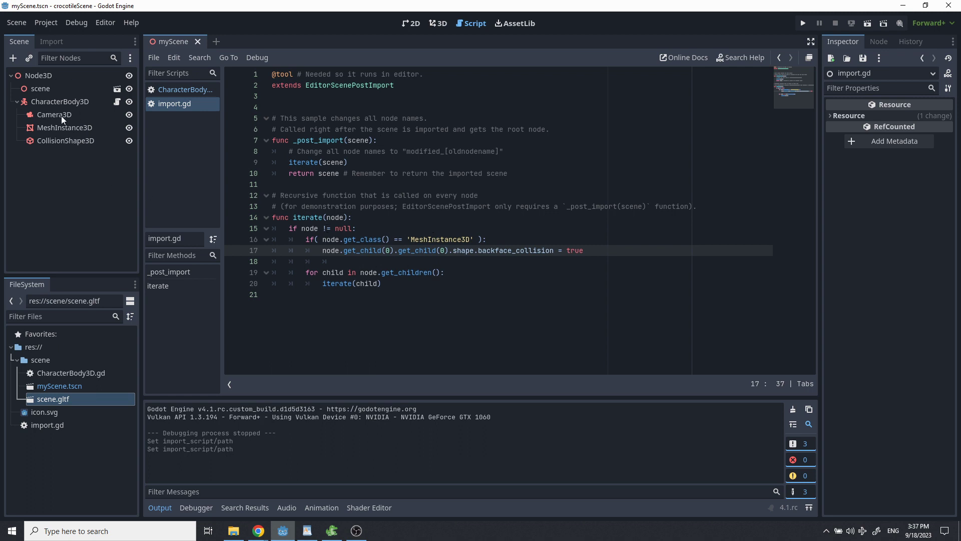
{"action": "left_click", "coordinate": [36, 88]}
{"action": "left_click", "coordinate": [354, 251]}
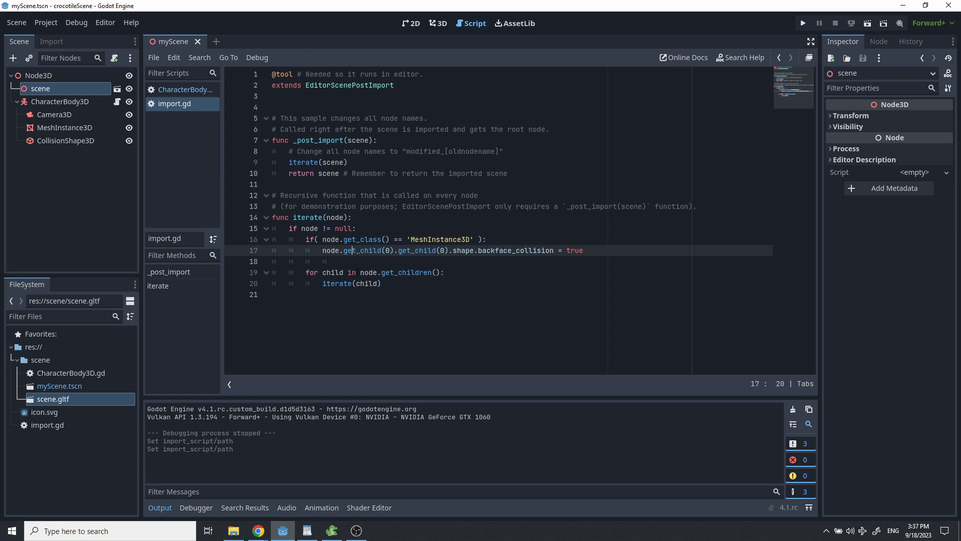
{"action": "left_click", "coordinate": [352, 262]}
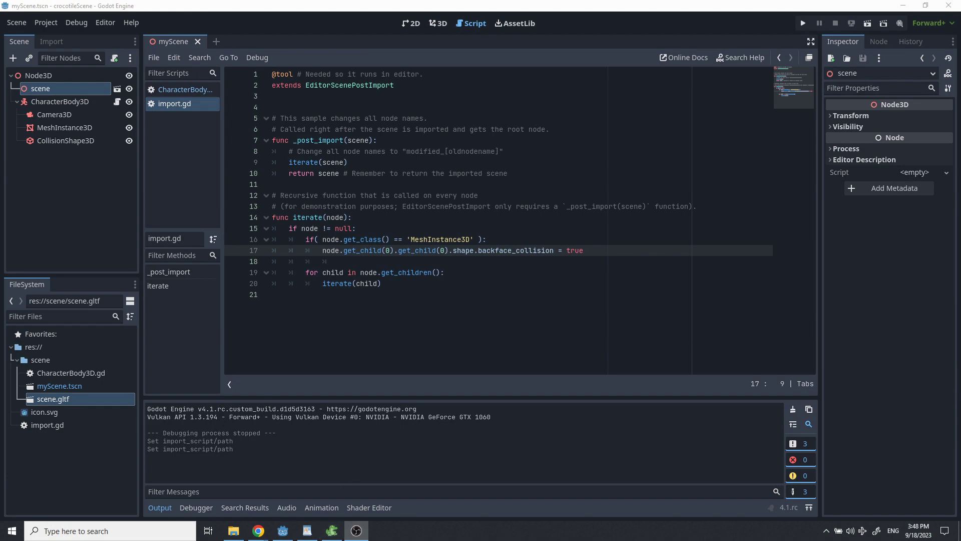
- Switch to the Crocotile 3D documentation in the browser and read the Export Scene Data section with its JSON example
{"action": "left_click_drag", "start_coordinate": [0, 1], "coordinate": [699, 82]}
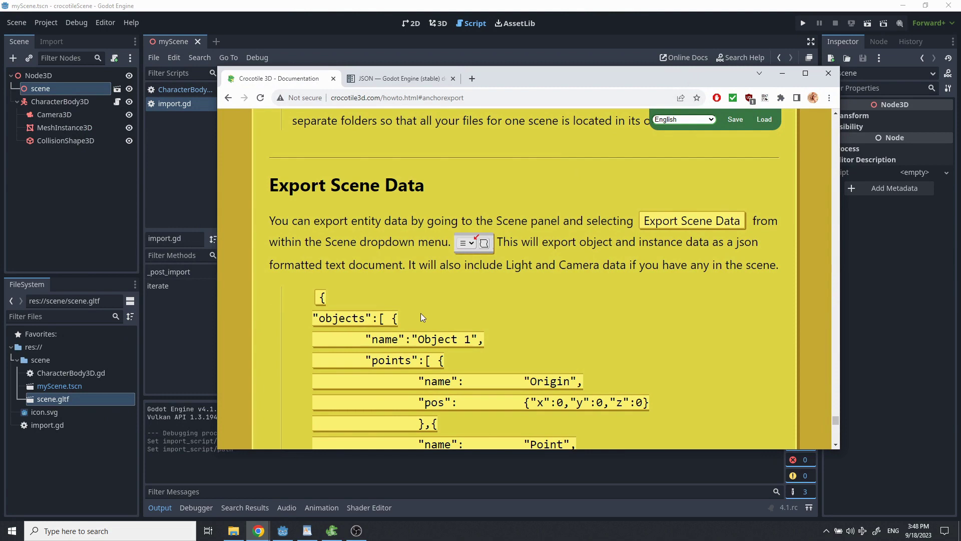
{"action": "scroll", "coordinate": [421, 314], "scroll_direction": "down", "scroll_amount": 1}
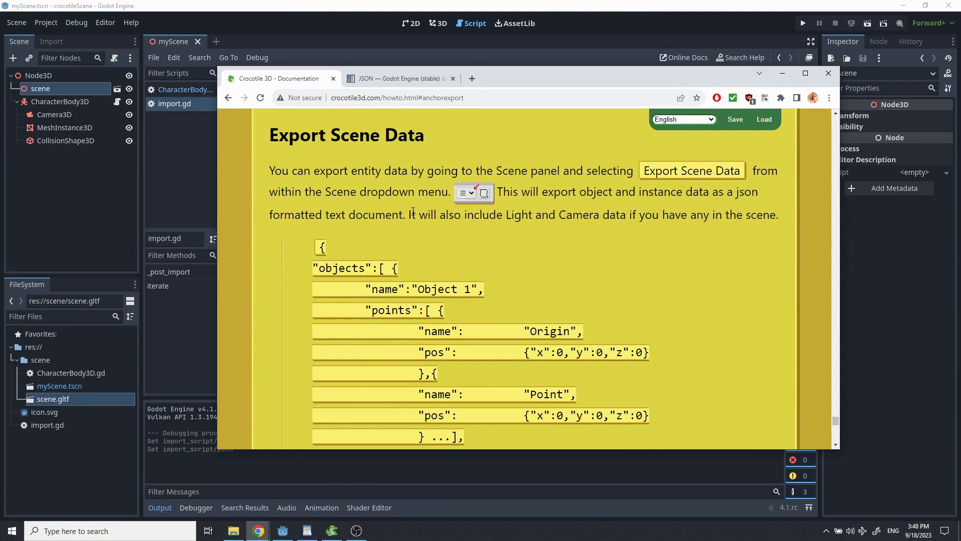
{"action": "scroll", "coordinate": [379, 220], "scroll_direction": "down", "scroll_amount": 5}
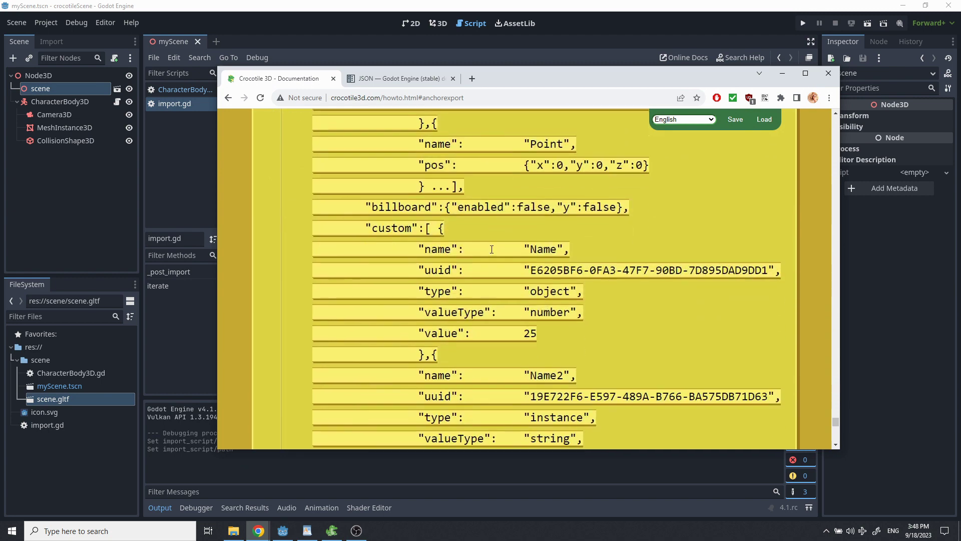
{"action": "scroll", "coordinate": [379, 228], "scroll_direction": "up", "scroll_amount": 5}
{"action": "scroll", "coordinate": [435, 196], "scroll_direction": "down", "scroll_amount": 3}
{"action": "scroll", "coordinate": [364, 153], "scroll_direction": "up", "scroll_amount": 1}
{"action": "scroll", "coordinate": [365, 152], "scroll_direction": "up", "scroll_amount": 3}
{"action": "scroll", "coordinate": [358, 170], "scroll_direction": "down", "scroll_amount": 6}
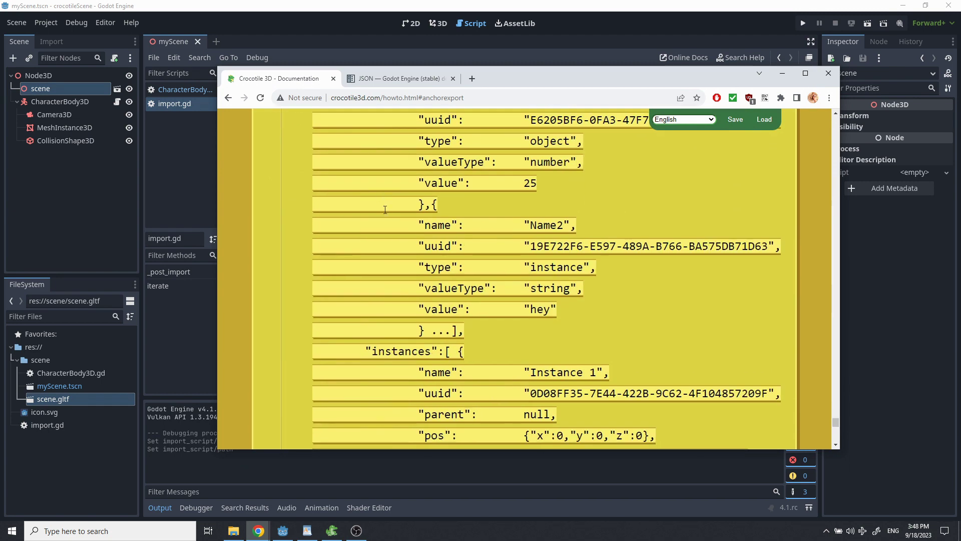
- Switch to Crocotile 3D and locate the Export Scene Data command among the scene options without running it
{"action": "left_click", "coordinate": [331, 530]}
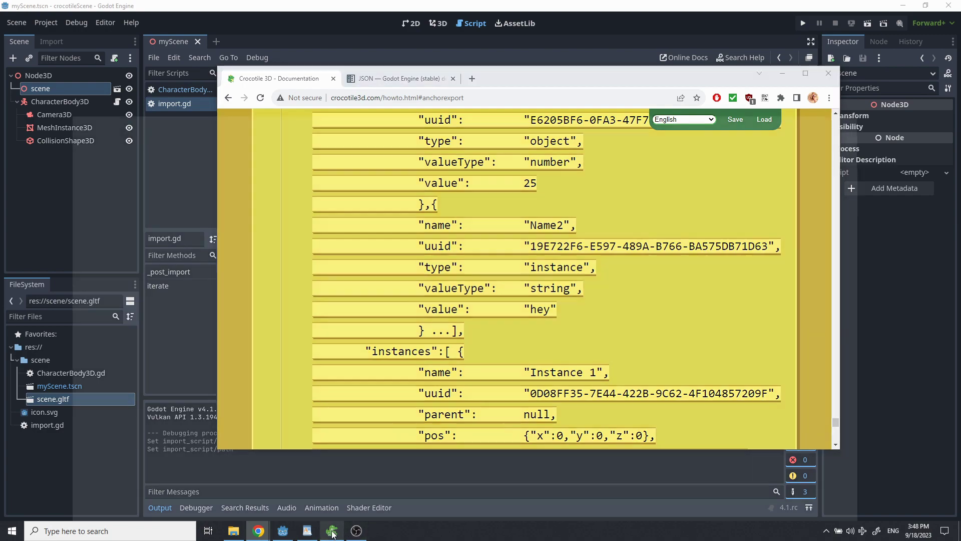
{"action": "key", "text": "space"}
{"action": "left_click_drag", "start_coordinate": [293, 148], "coordinate": [306, 147]}
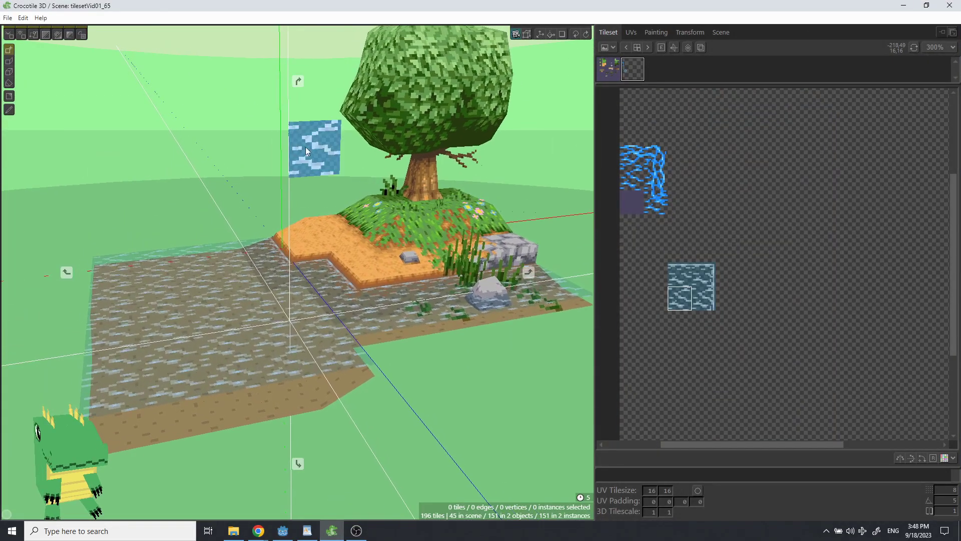
{"action": "left_click", "coordinate": [725, 33]}
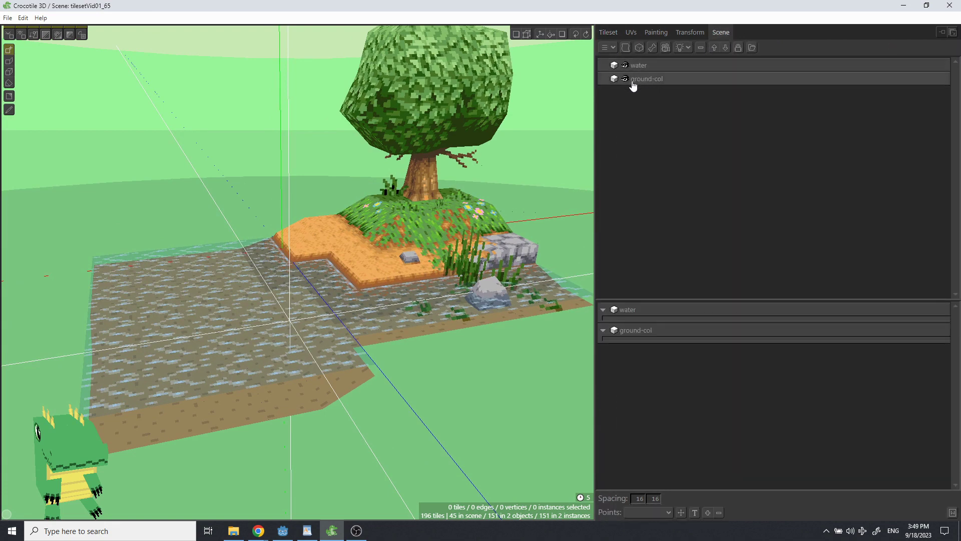
{"action": "left_click", "coordinate": [608, 49]}
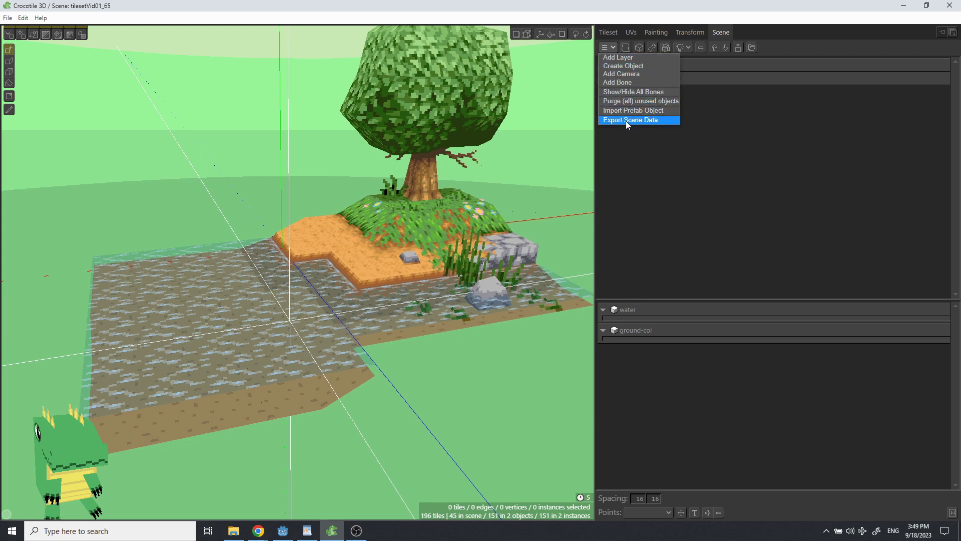
{"action": "left_click", "coordinate": [725, 118]}
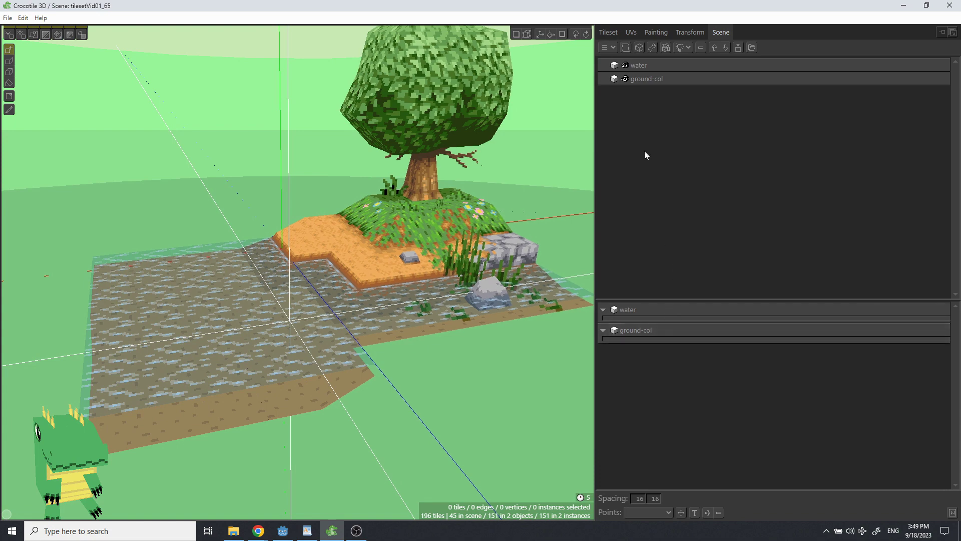
- Open the object properties of ground-col and add a custom property at object level
{"action": "double_click", "coordinate": [681, 79]}
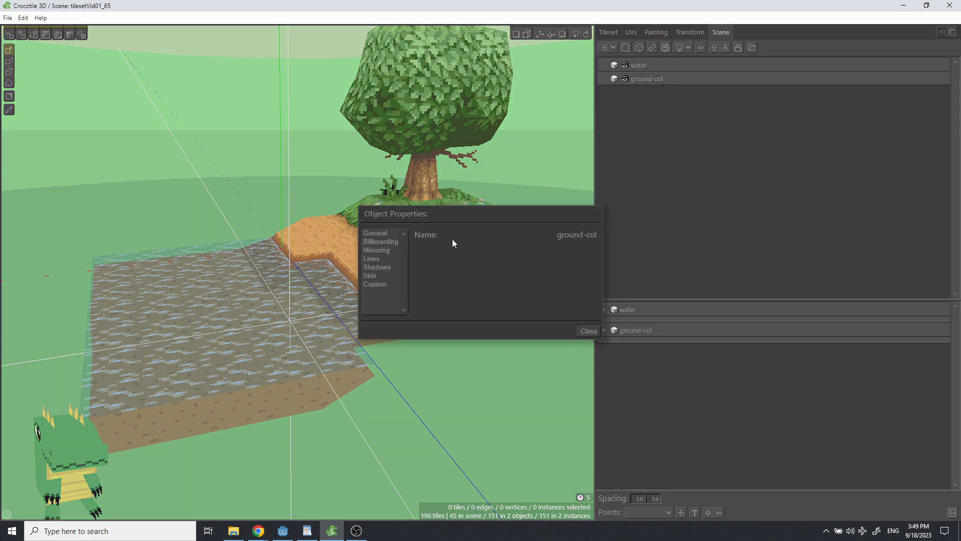
{"action": "left_click", "coordinate": [375, 284]}
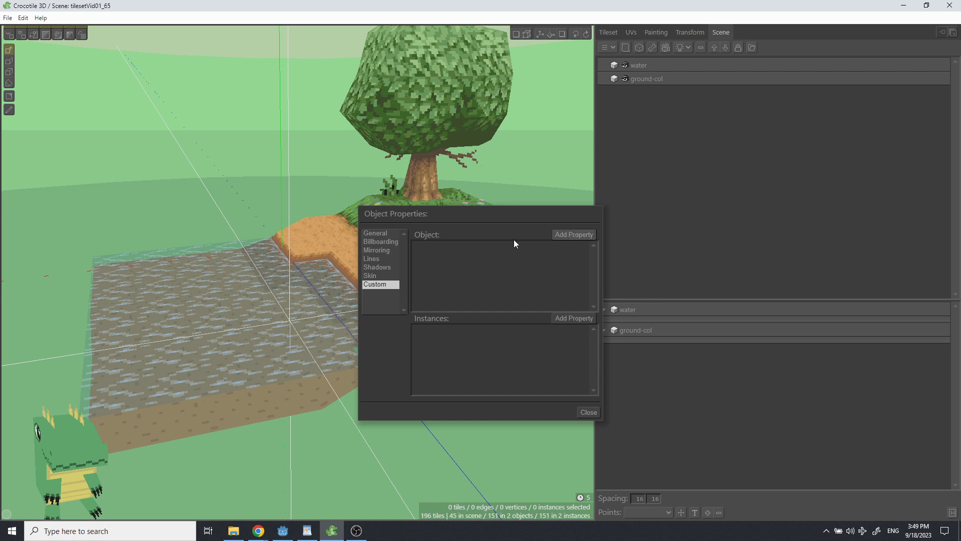
{"action": "left_click", "coordinate": [573, 235]}
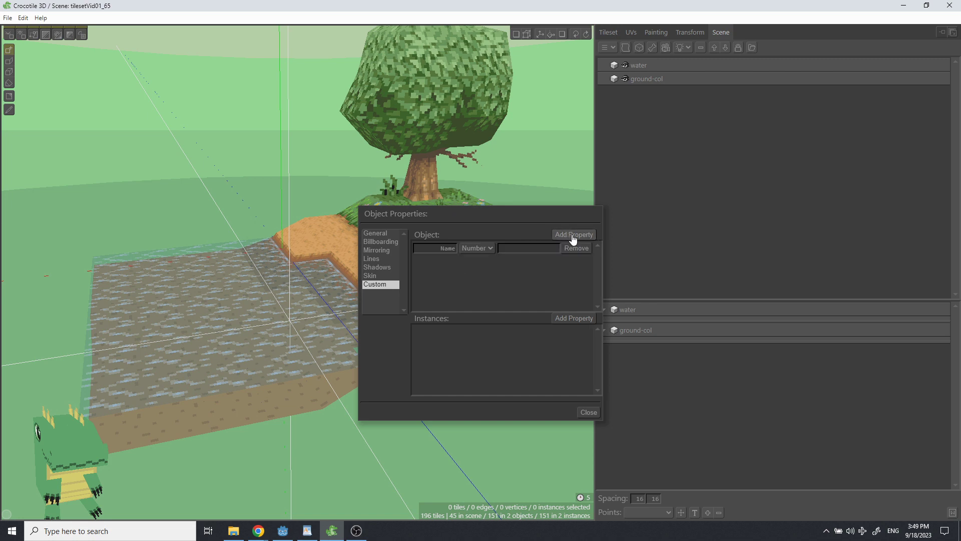
- Name the object-level custom property smoothness, keep its type as Number and set its value to 2
{"action": "left_click", "coordinate": [436, 247]}
{"action": "type", "text": "smoothness"}
{"action": "left_click", "coordinate": [488, 249]}
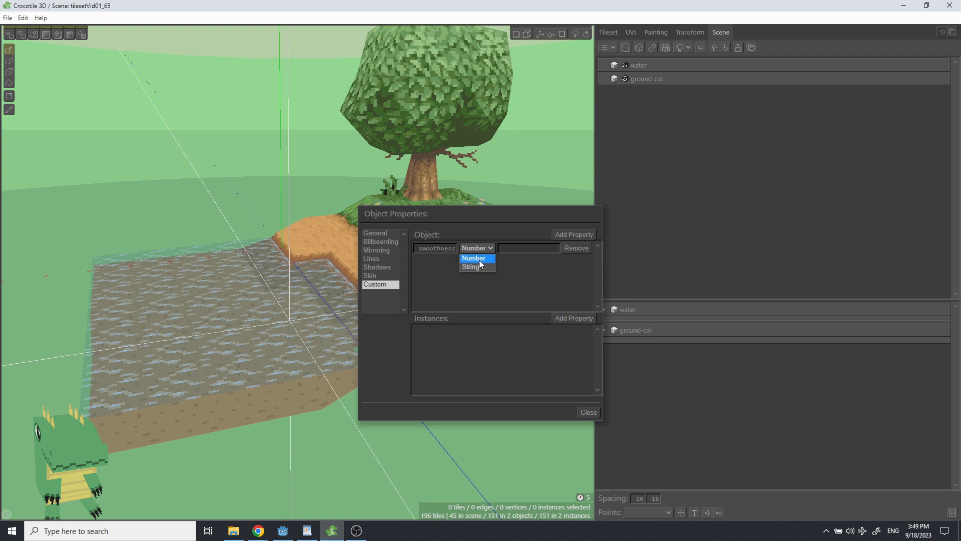
{"action": "left_click", "coordinate": [482, 259]}
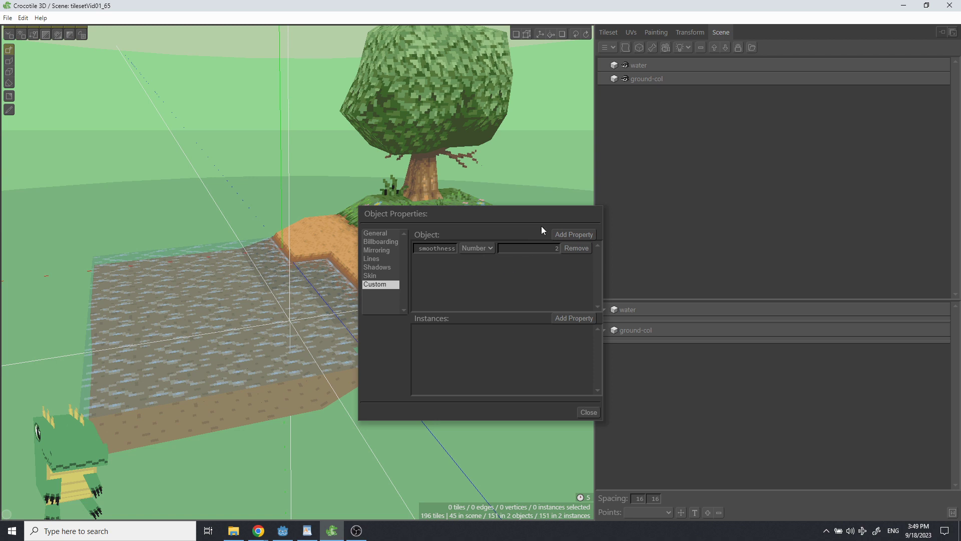
- Add an instance-level custom property of type Number to ground-col and check it in the ground-col instance's custom properties
{"action": "left_click", "coordinate": [570, 323]}
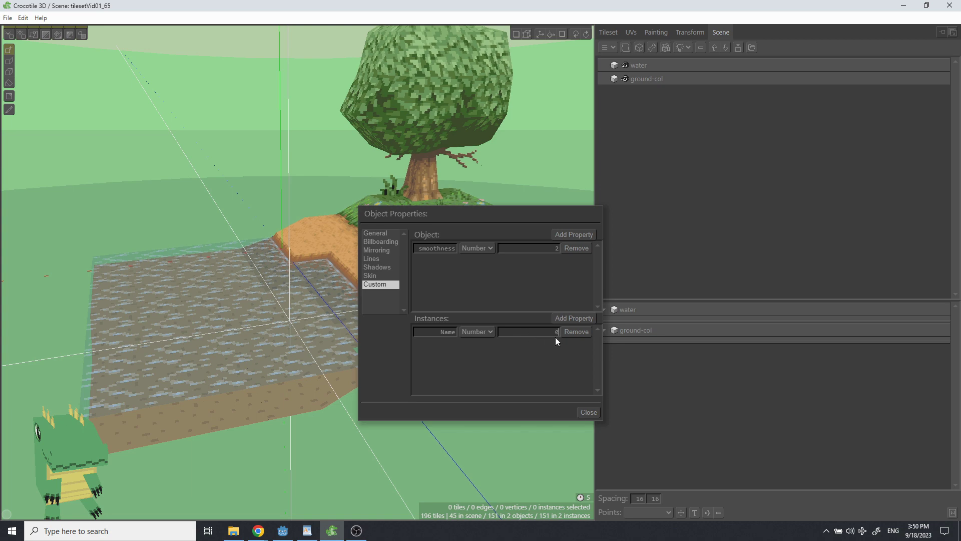
{"action": "left_click", "coordinate": [589, 413]}
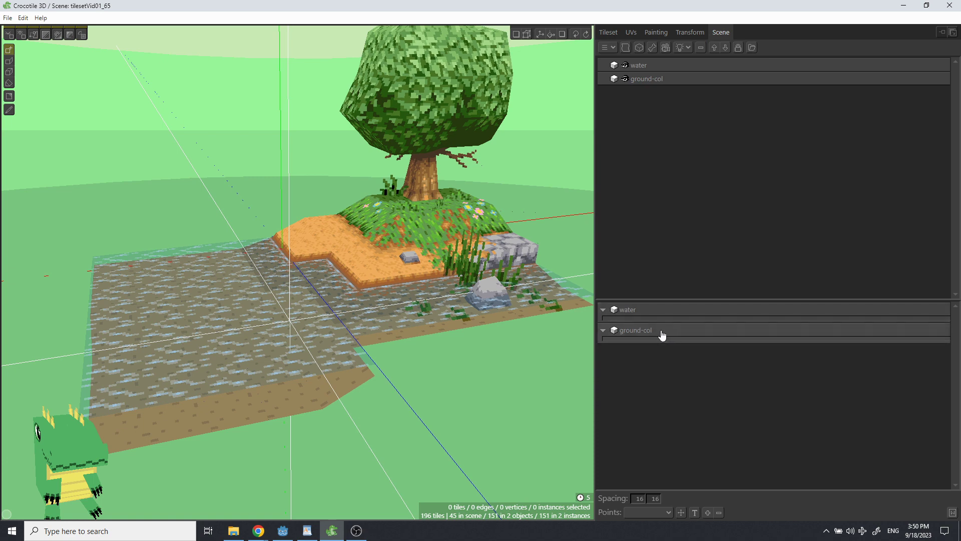
{"action": "double_click", "coordinate": [677, 333]}
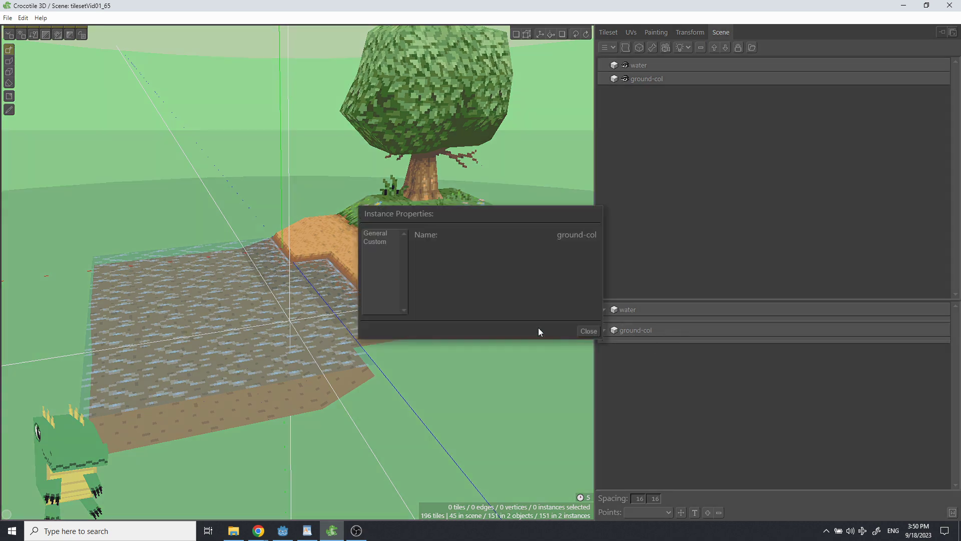
{"action": "left_click", "coordinate": [380, 242]}
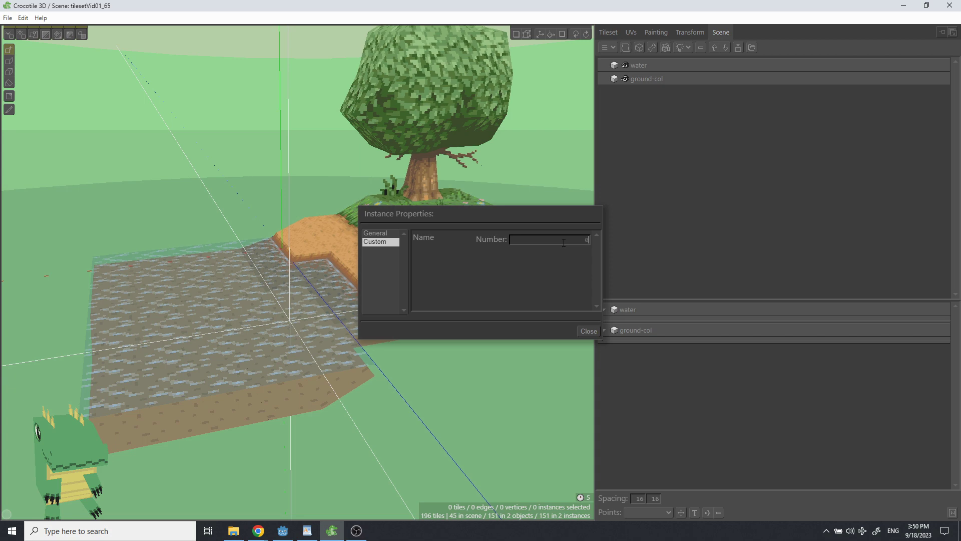
{"action": "left_click", "coordinate": [586, 331]}
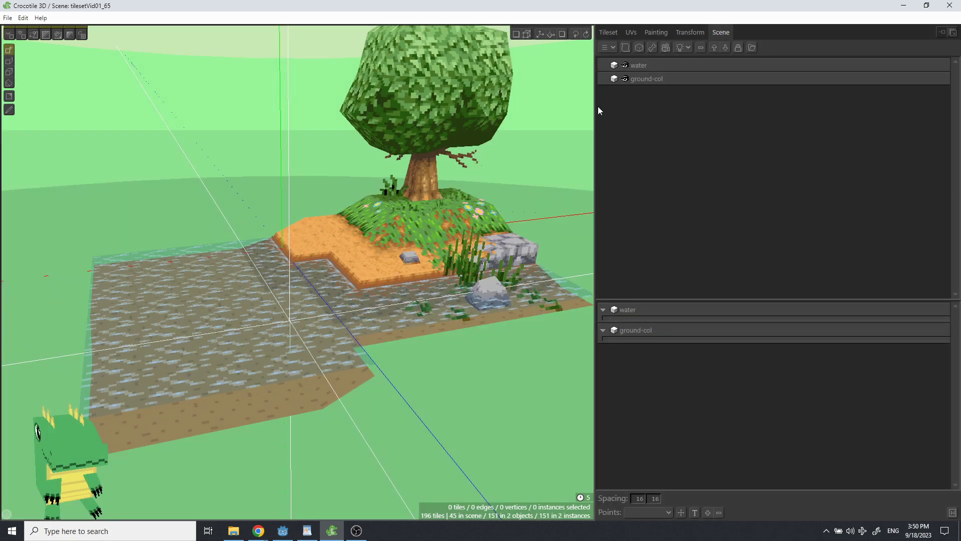
- Export the scene data as a text document named sceneData in the crocotileScene project's scene folder
{"action": "left_click", "coordinate": [606, 48]}
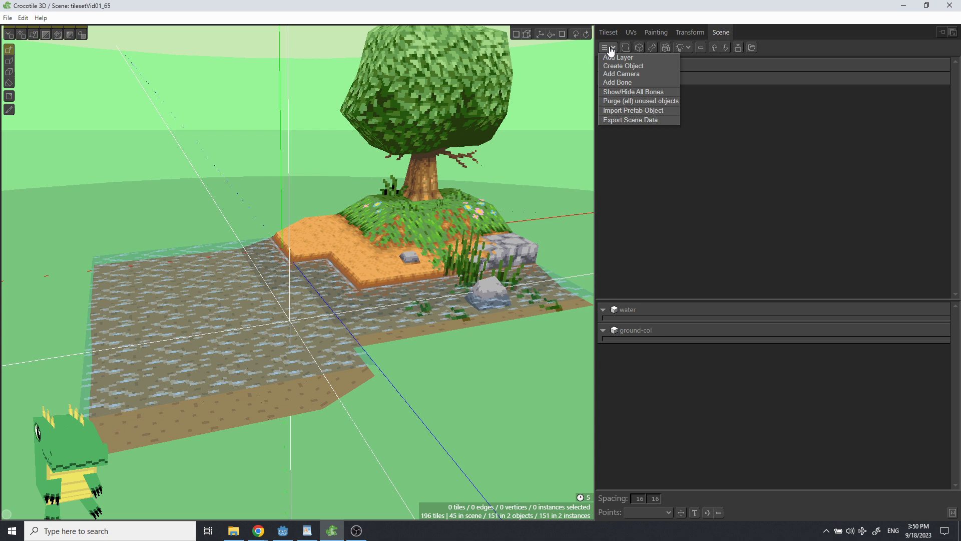
{"action": "left_click", "coordinate": [631, 121]}
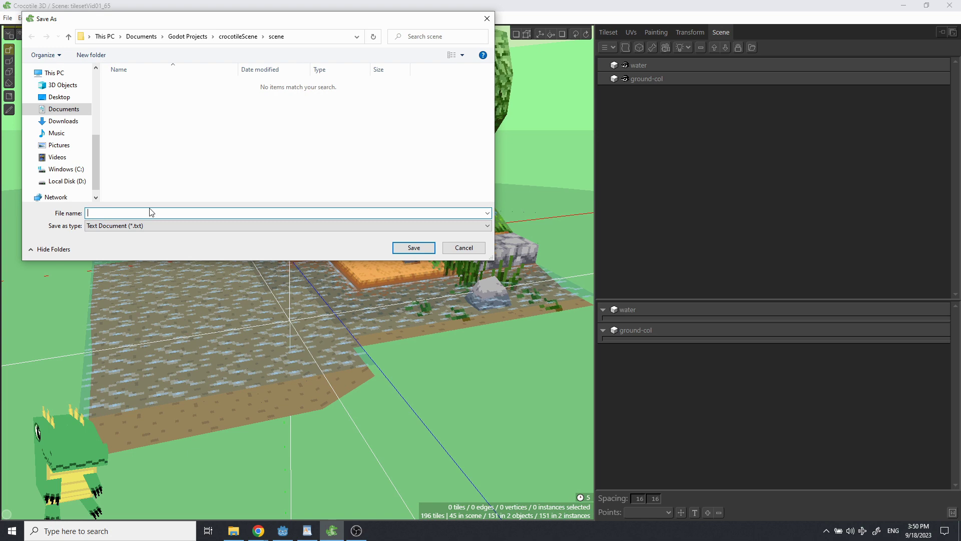
{"action": "type", "text": "sceneData"}
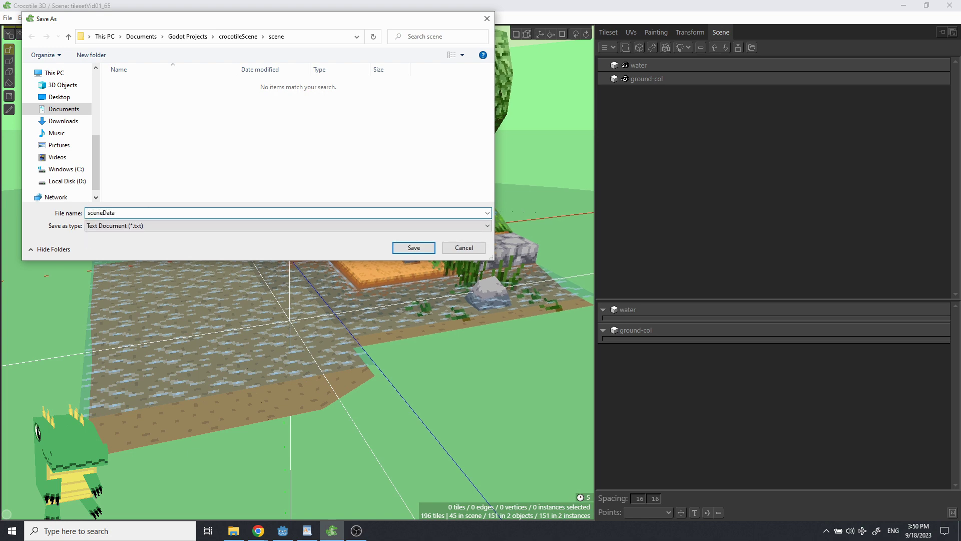
{"action": "key", "text": "Return"}
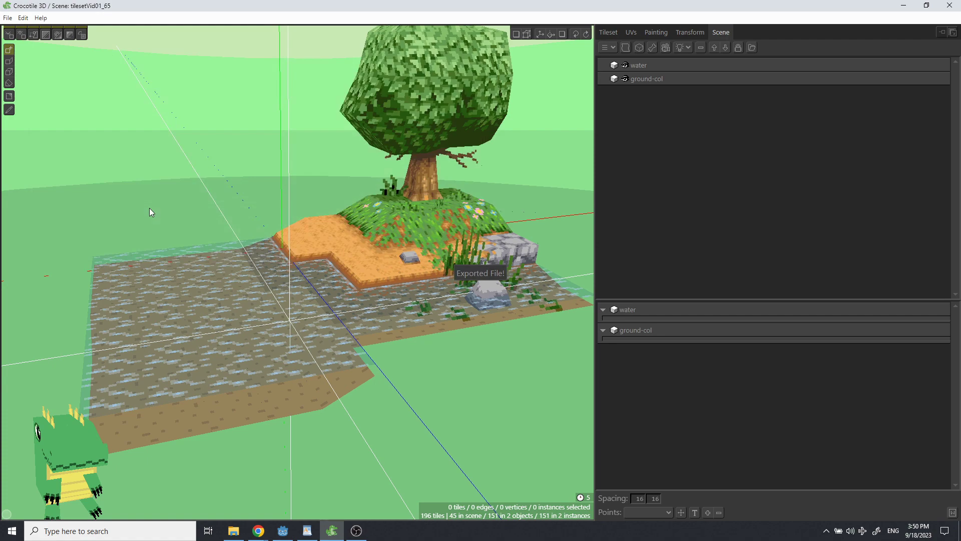
- Switch to Godot and open sceneData.txt from the scene folder to inspect the exported JSON
{"action": "left_click", "coordinate": [333, 532]}
{"action": "left_click", "coordinate": [86, 455]}
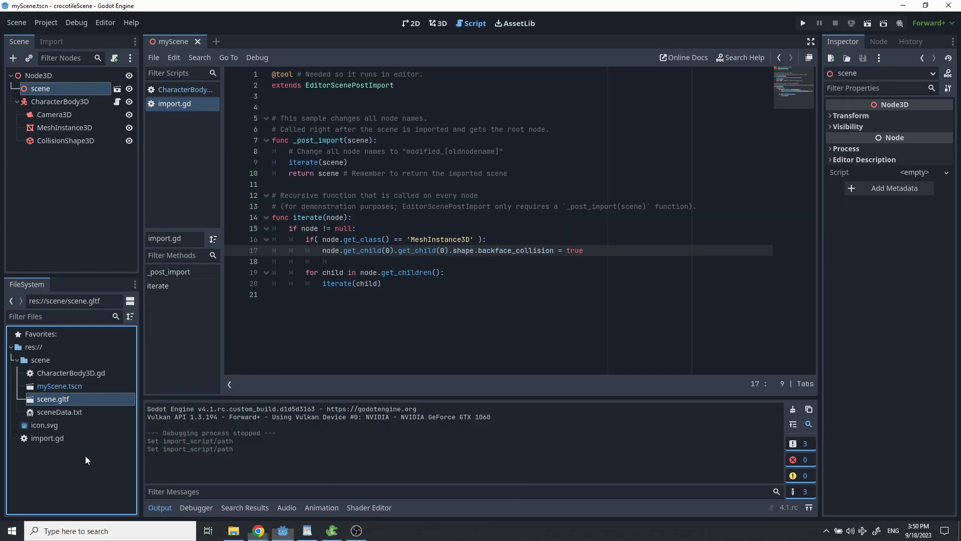
{"action": "double_click", "coordinate": [58, 411]}
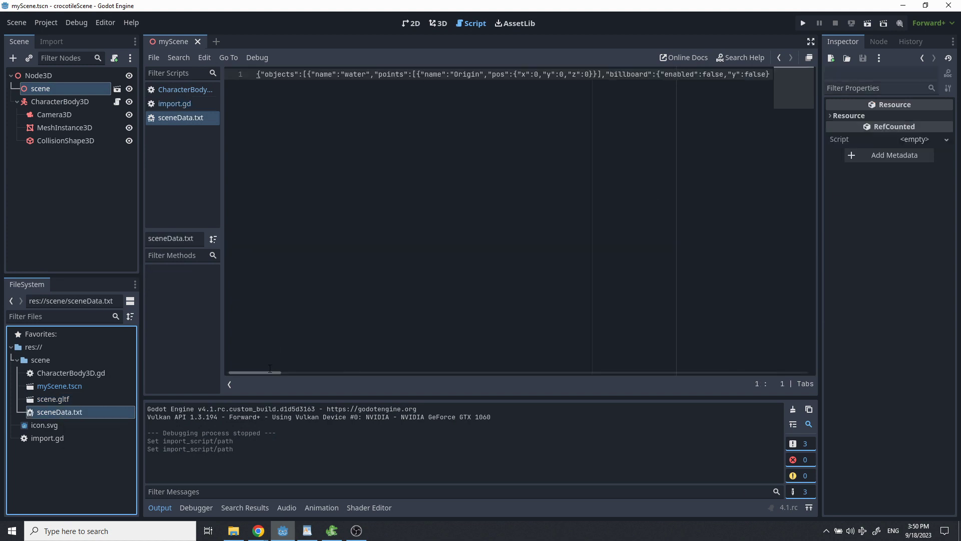
{"action": "left_click_drag", "start_coordinate": [270, 372], "coordinate": [241, 378]}
- Read the JSON class parsing example in the Godot documentation in the browser, and return to import.gd in Godot
{"action": "key", "text": "alt+Tab"}
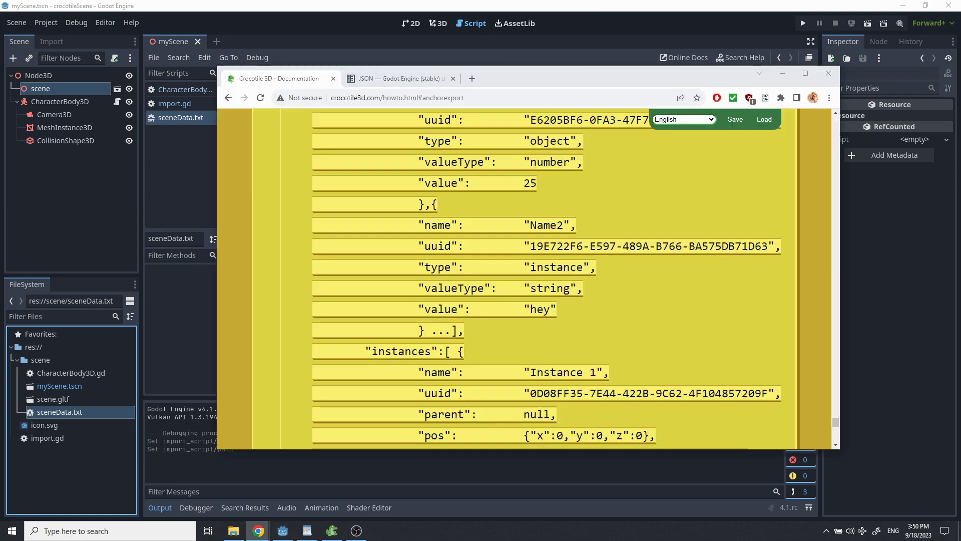
{"action": "left_click", "coordinate": [396, 78]}
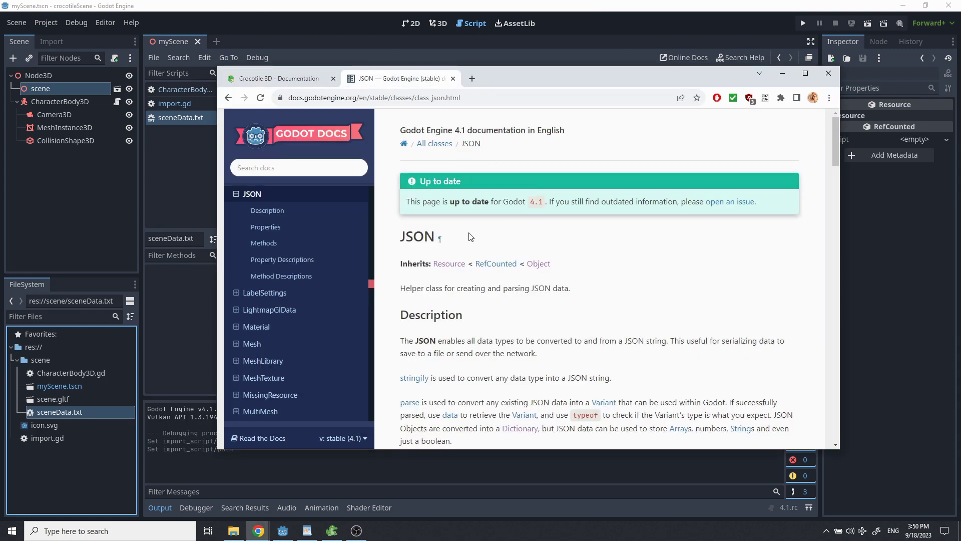
{"action": "scroll", "coordinate": [450, 241], "scroll_direction": "down", "scroll_amount": 5}
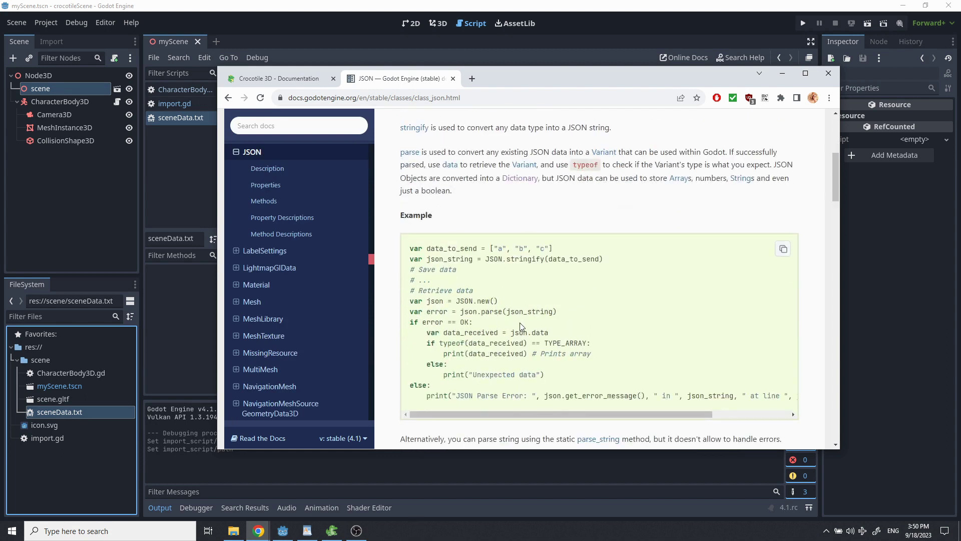
{"action": "left_click", "coordinate": [97, 221]}
{"action": "left_click", "coordinate": [175, 103]}
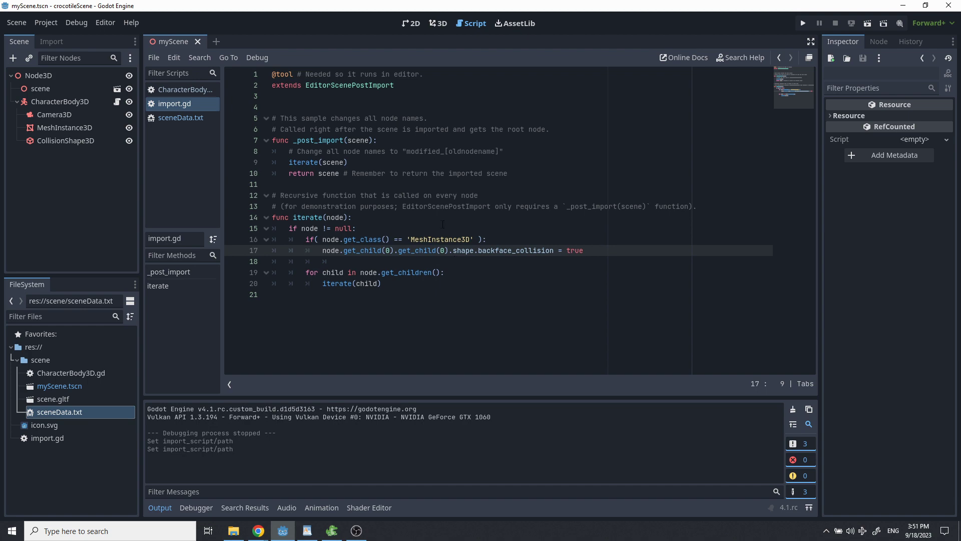
- Switch to Crocotile 3D and view the tree, shore and water model from several angles
{"action": "left_click", "coordinate": [332, 530]}
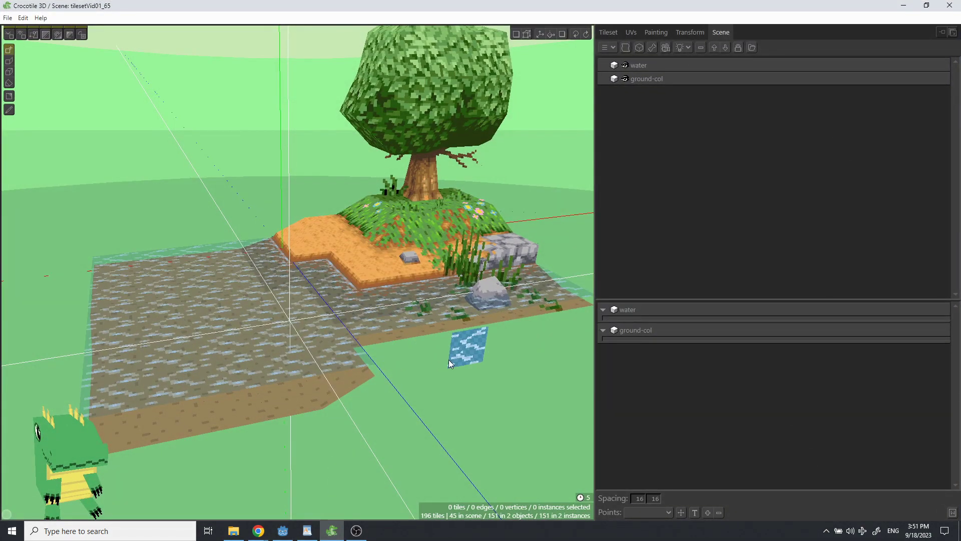
{"action": "key", "text": "space"}
{"action": "left_click_drag", "start_coordinate": [464, 382], "coordinate": [468, 344]}
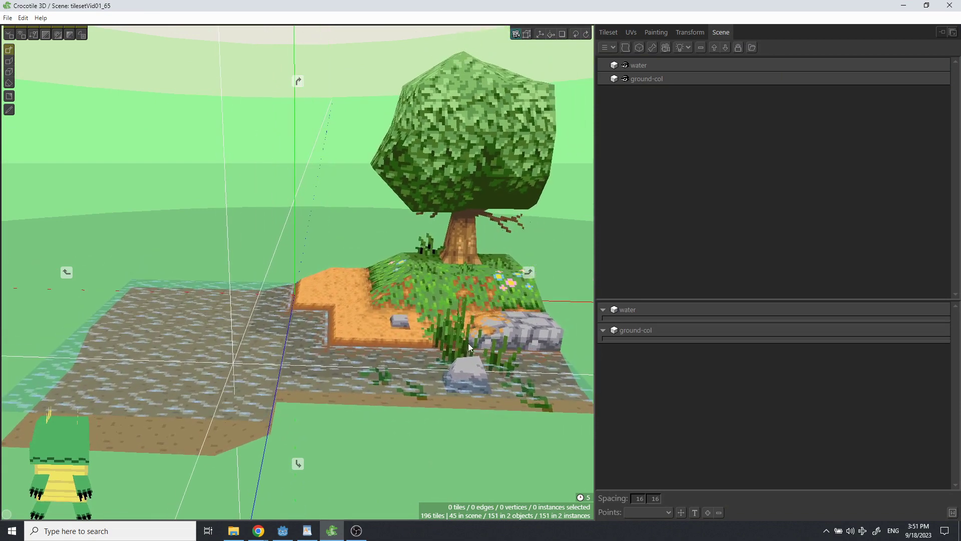
{"action": "right_click_drag", "start_coordinate": [470, 347], "coordinate": [481, 330]}
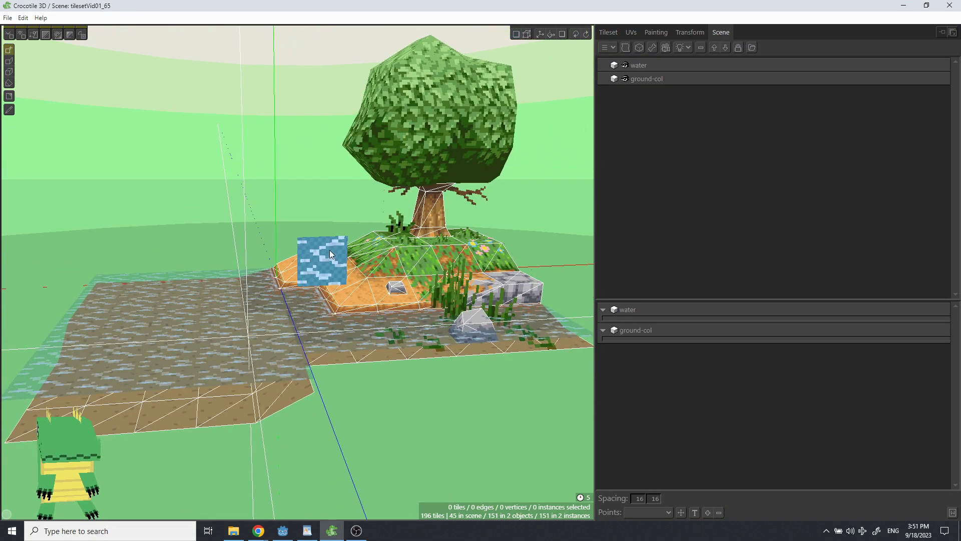
{"action": "key", "text": "space"}
{"action": "mouse_move", "coordinate": [378, 253]}
{"action": "left_mouse_down"}
{"action": "mouse_move", "coordinate": [325, 255]}
{"action": "mouse_move", "coordinate": [366, 256]}
{"action": "left_mouse_up"}
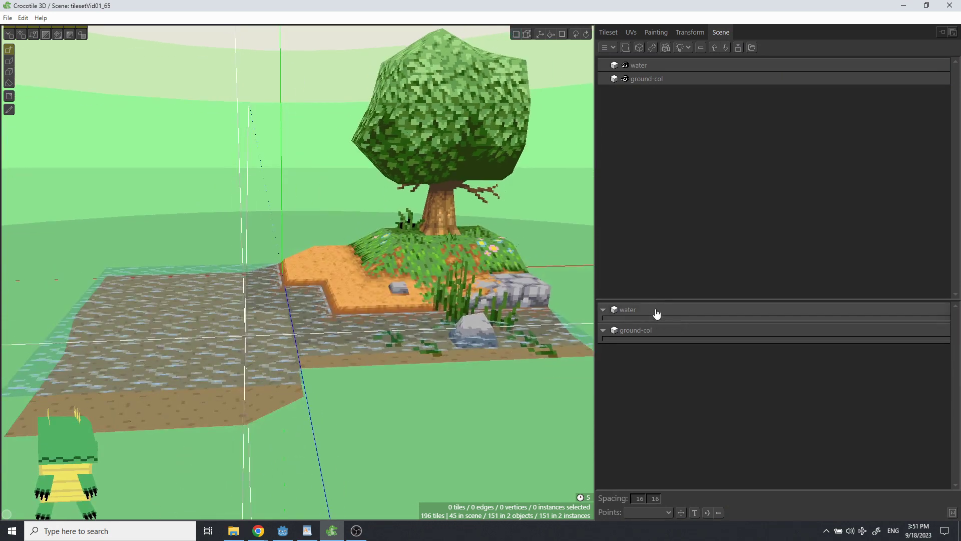
{"action": "right_click_drag", "start_coordinate": [320, 214], "coordinate": [295, 196]}
{"action": "middle_click_drag", "start_coordinate": [315, 218], "coordinate": [296, 248]}
{"action": "scroll", "coordinate": [303, 236], "scroll_direction": "up", "scroll_amount": 2}
{"action": "scroll", "coordinate": [304, 236], "scroll_direction": "down", "scroll_amount": 1}
{"action": "mouse_move", "coordinate": [295, 248]}
{"action": "right_mouse_down"}
{"action": "mouse_move", "coordinate": [295, 240]}
{"action": "mouse_move", "coordinate": [293, 249]}
{"action": "right_mouse_up"}
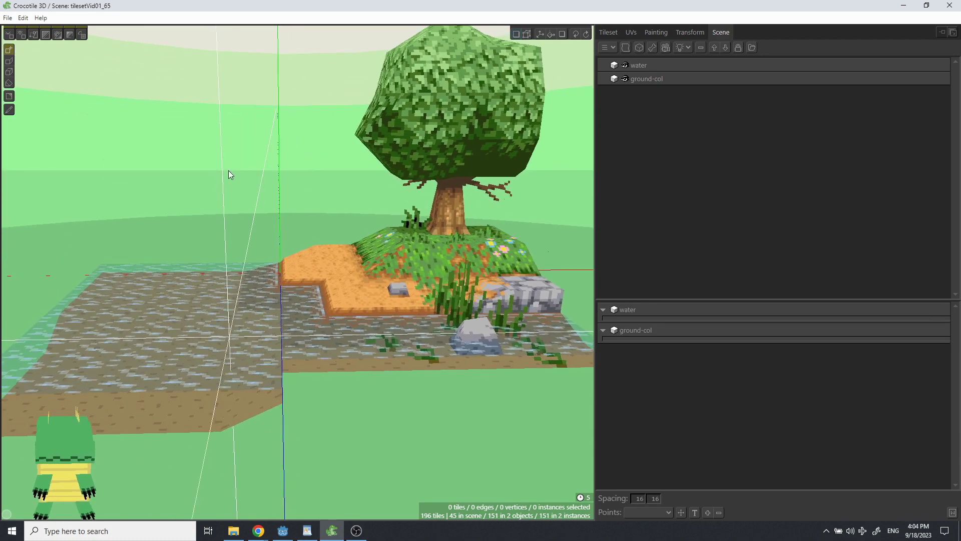
{"action": "right_click_drag", "start_coordinate": [240, 183], "coordinate": [263, 189]}
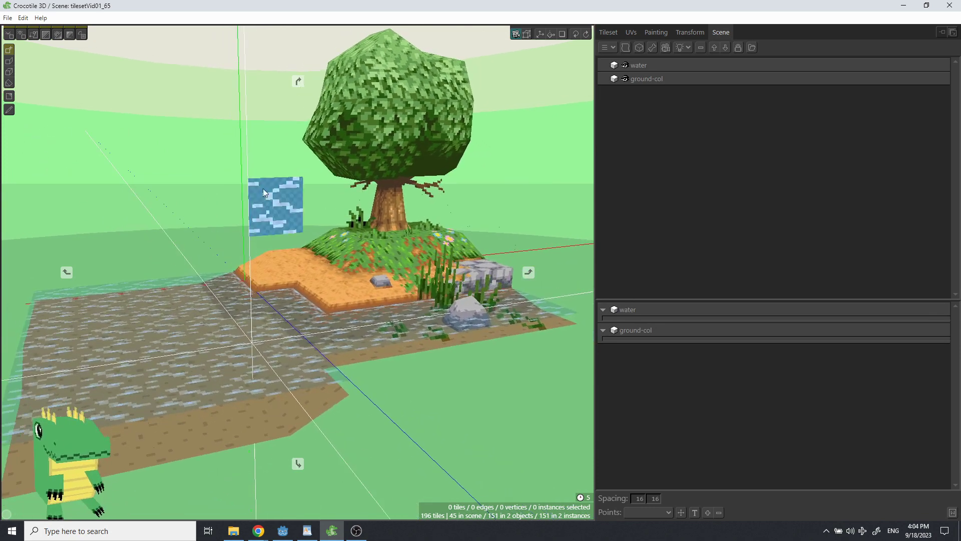
{"action": "mouse_move", "coordinate": [347, 184]}
{"action": "right_mouse_down"}
{"action": "mouse_move", "coordinate": [321, 179]}
{"action": "mouse_move", "coordinate": [296, 193]}
{"action": "right_mouse_up"}
- Display the scene's first tileset to look over its tiles
{"action": "left_click", "coordinate": [612, 33]}
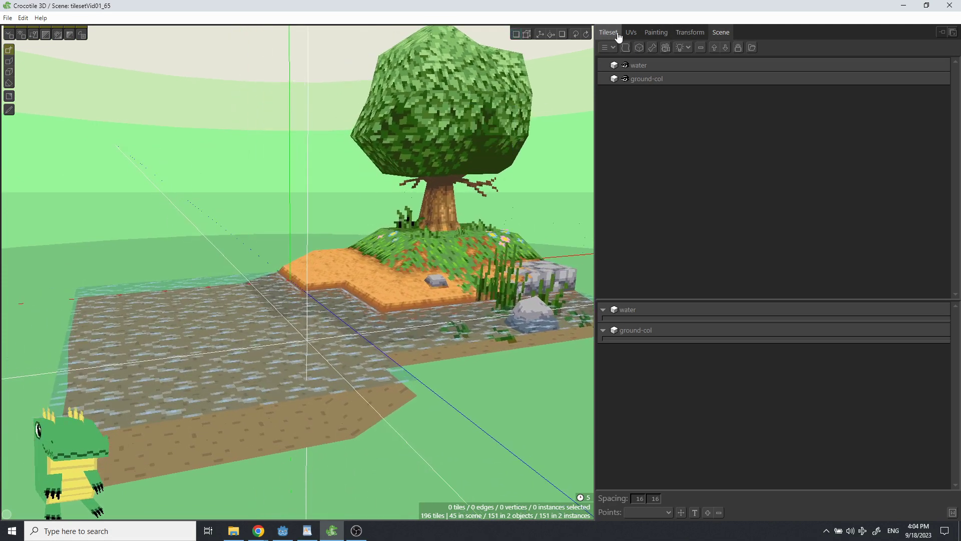
{"action": "left_click", "coordinate": [615, 73]}
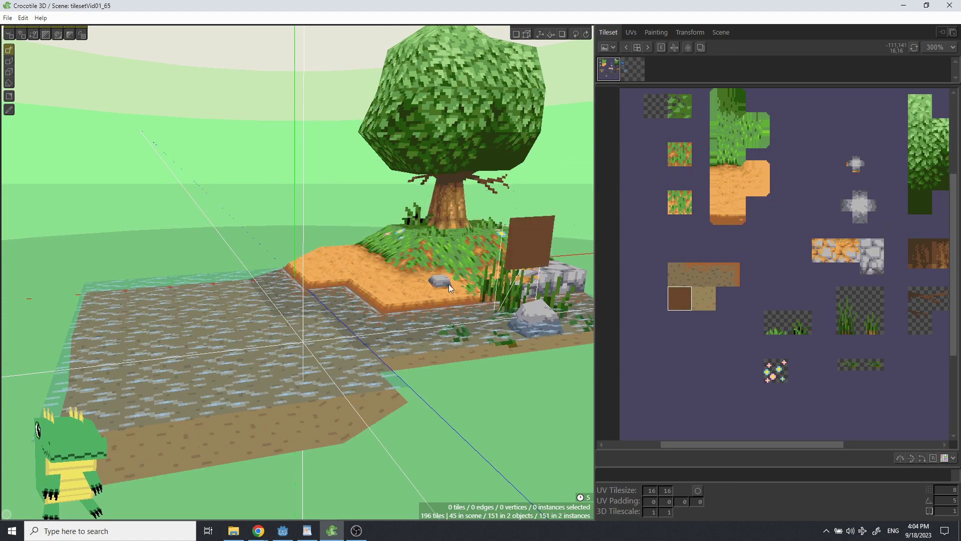
{"action": "key", "text": "space"}
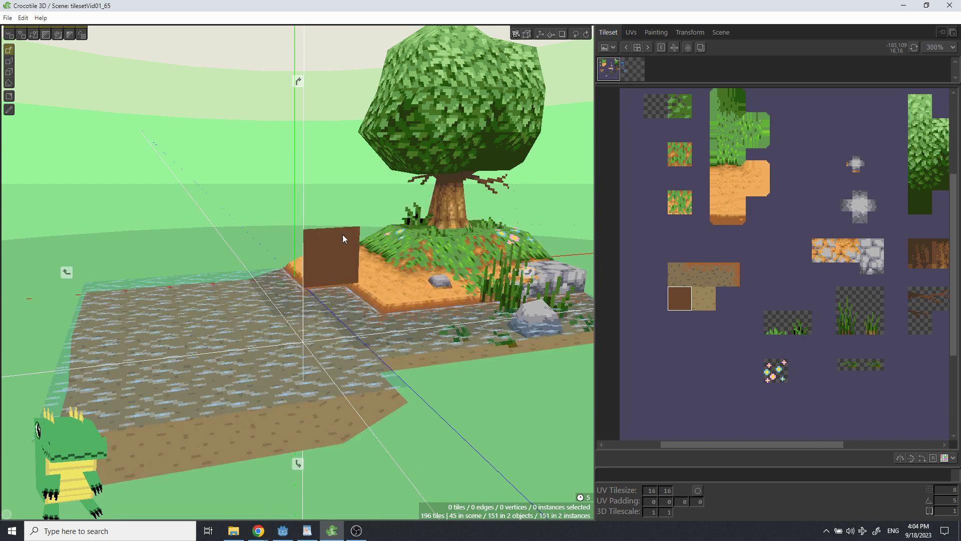